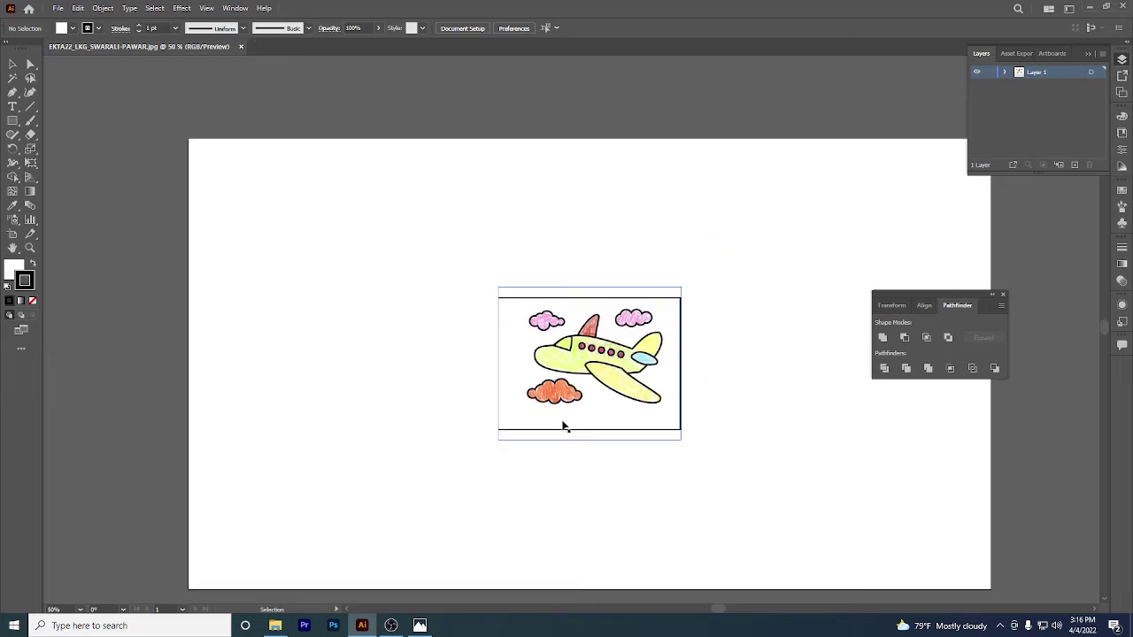
- Scale the placed airplane drawing up so it covers the artboard
click(609, 401)
scroll(627, 420, down, 3)
drag(643, 418, 711, 511)
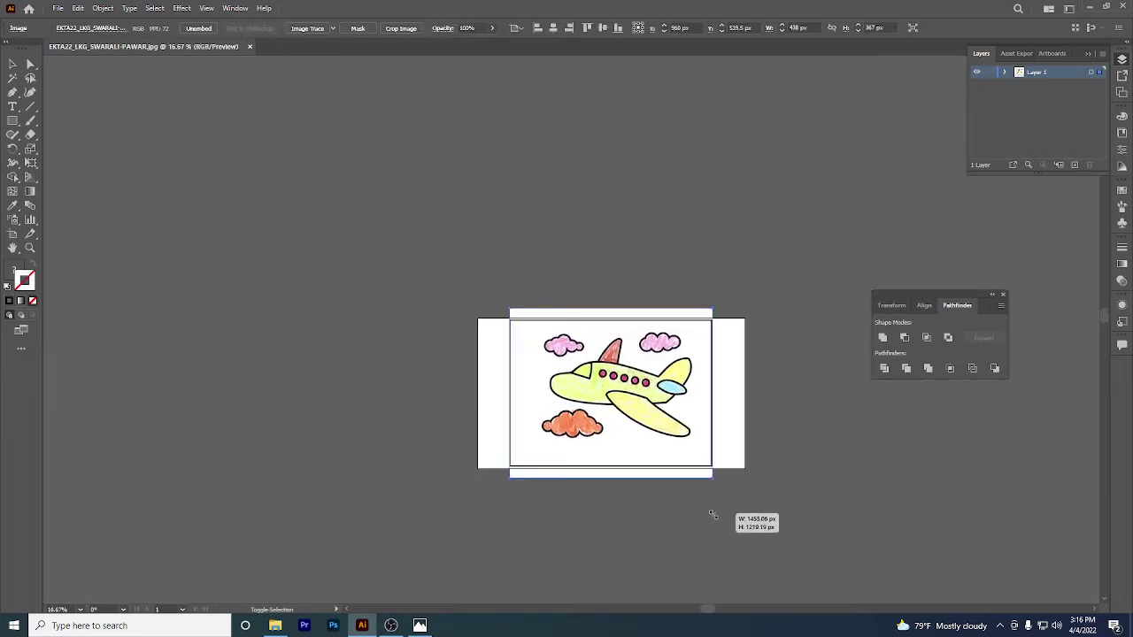
drag(711, 510, 712, 514)
- Narrow the artboard to about 1480 × 1080 px by pulling its left edge to the picture
scroll(732, 441, up, 2)
drag(733, 441, 728, 439)
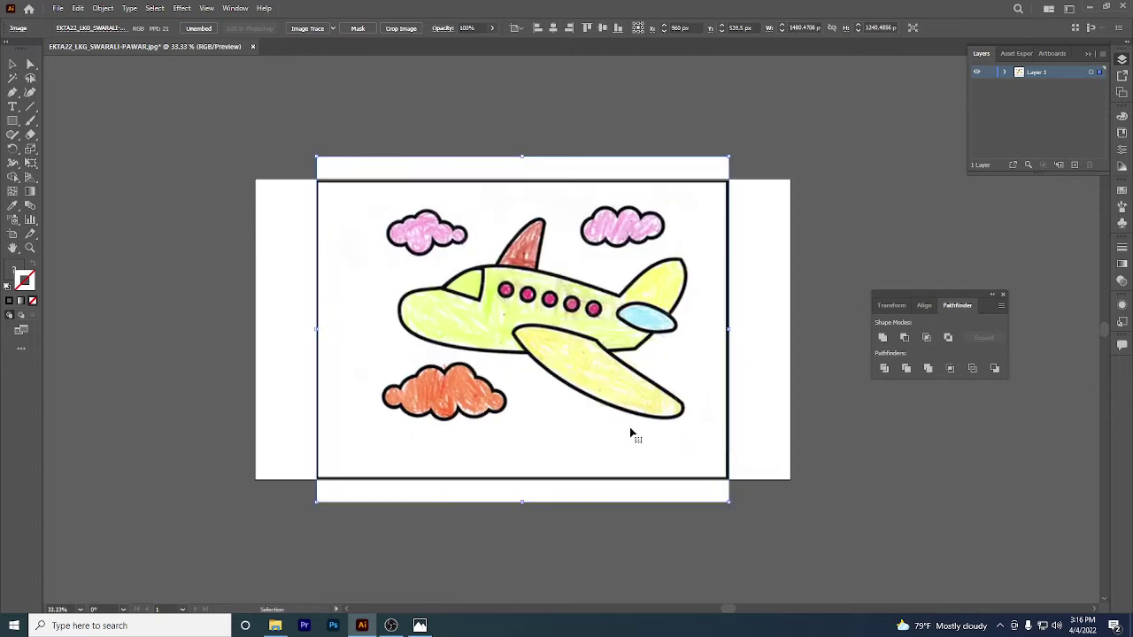
click(12, 233)
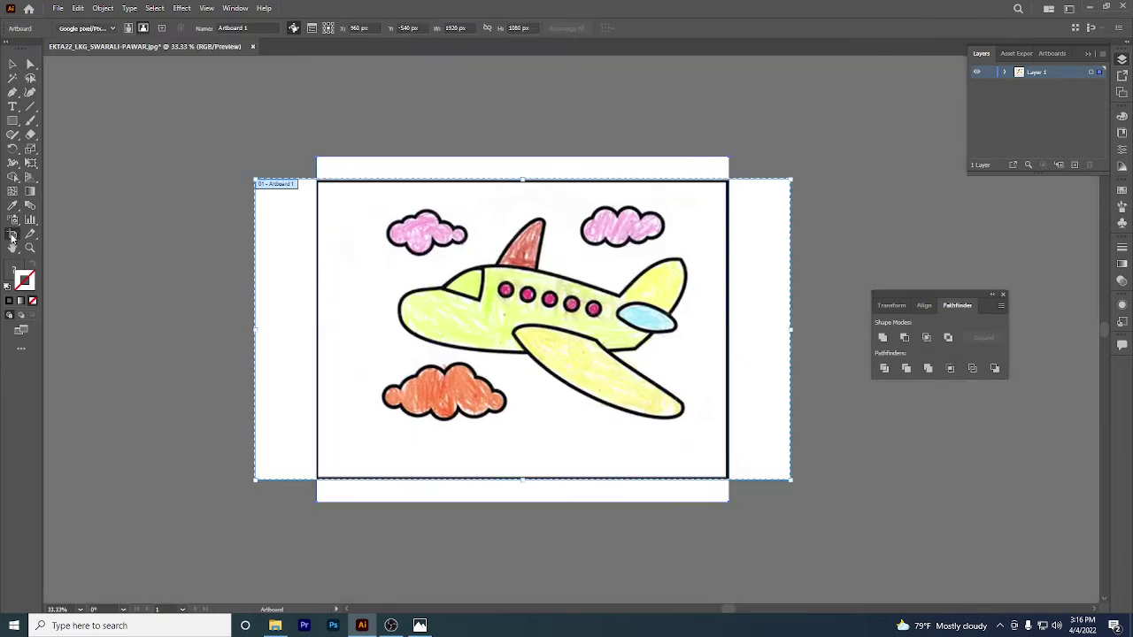
drag(255, 333, 317, 334)
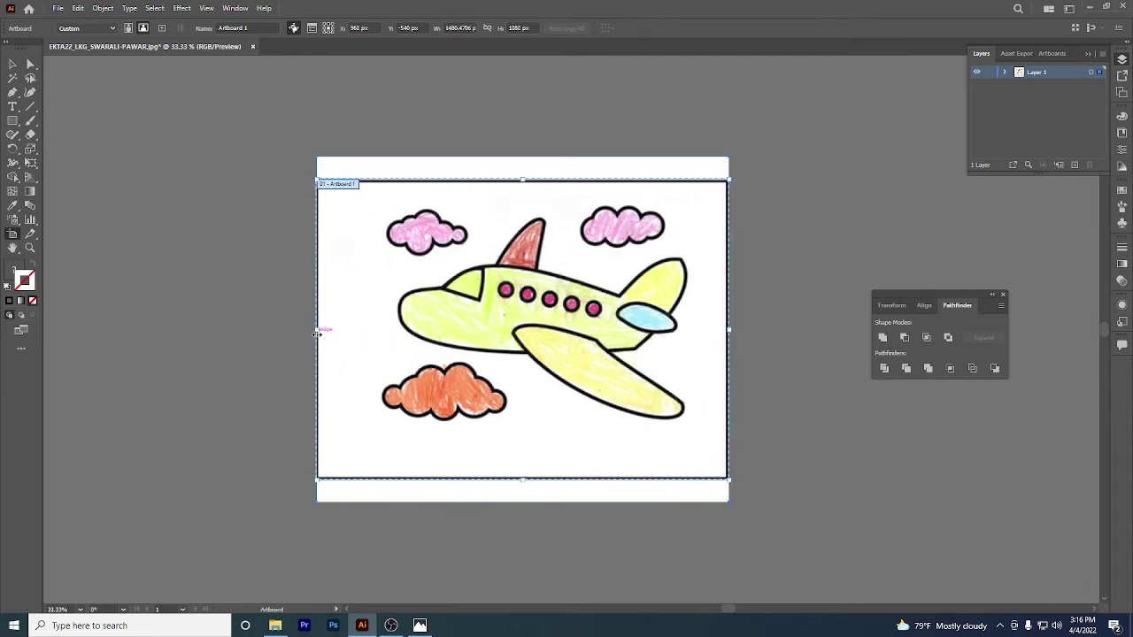
- Pen-trace the cockpit top and the upper fin's front edge up to its tip
key(ctrl+equal)
key(ctrl+equal)
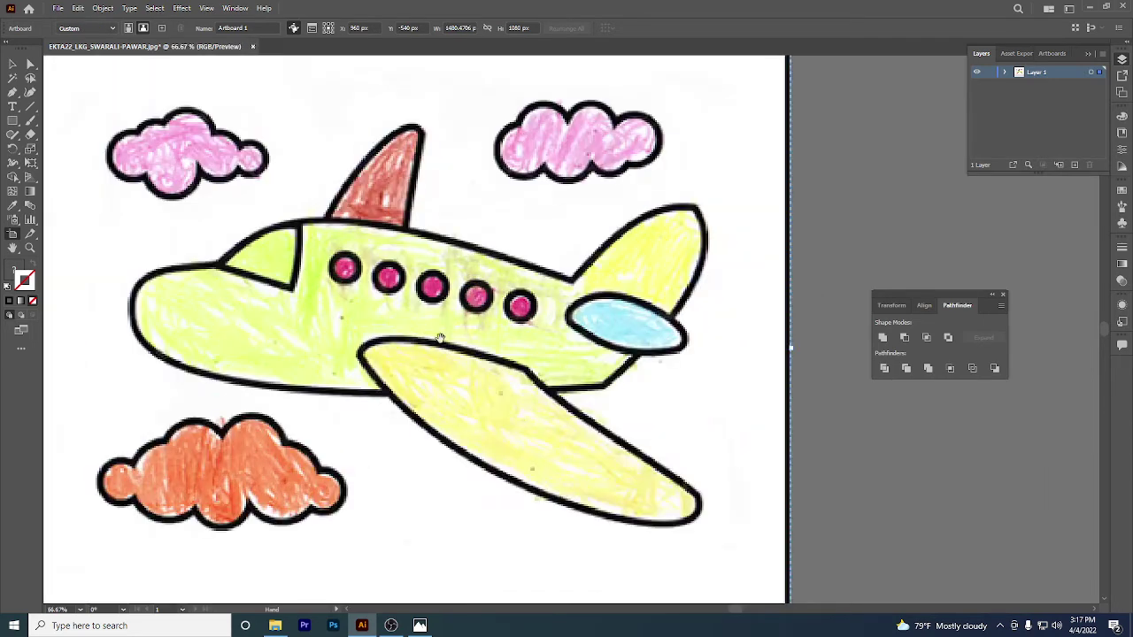
click(12, 94)
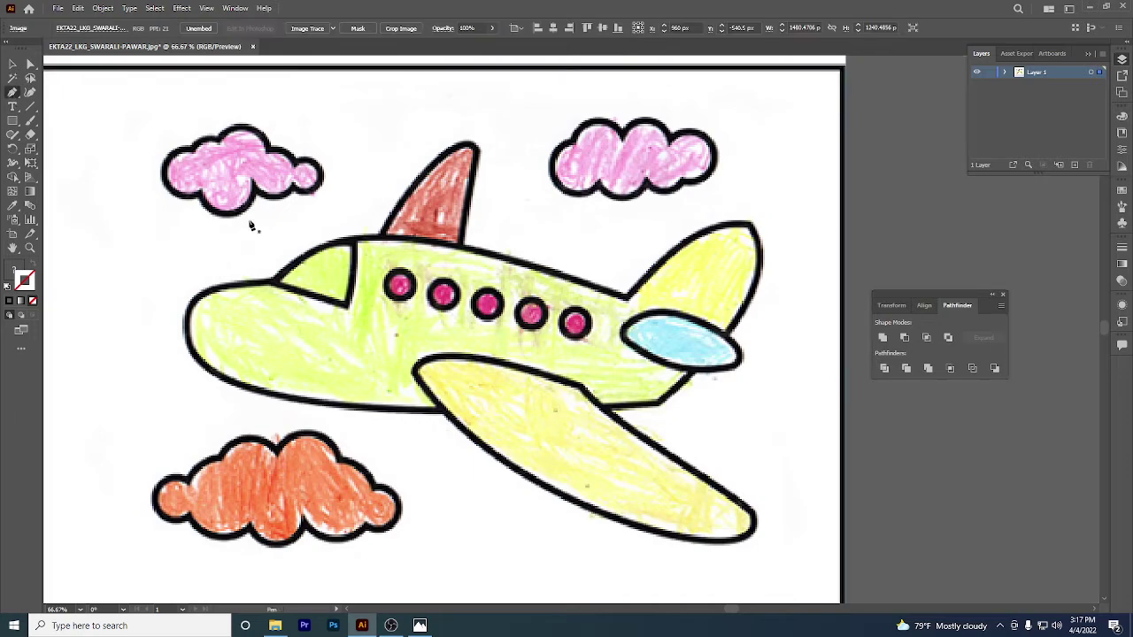
click(390, 625)
click(390, 625)
click(276, 282)
key(ctrl+equal)
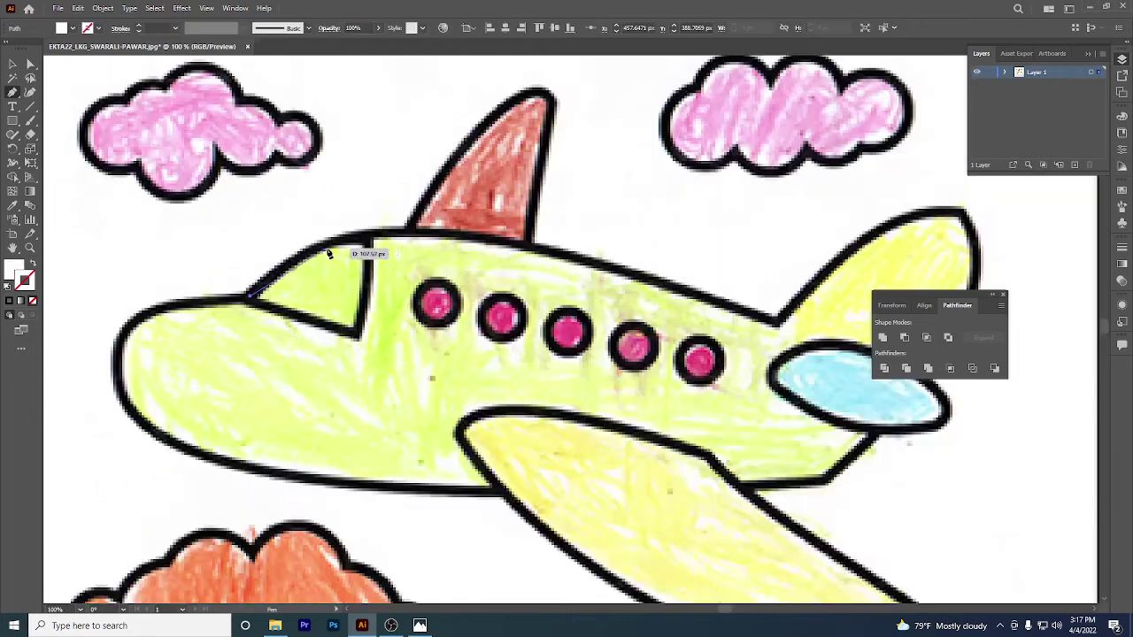
drag(412, 236, 530, 239)
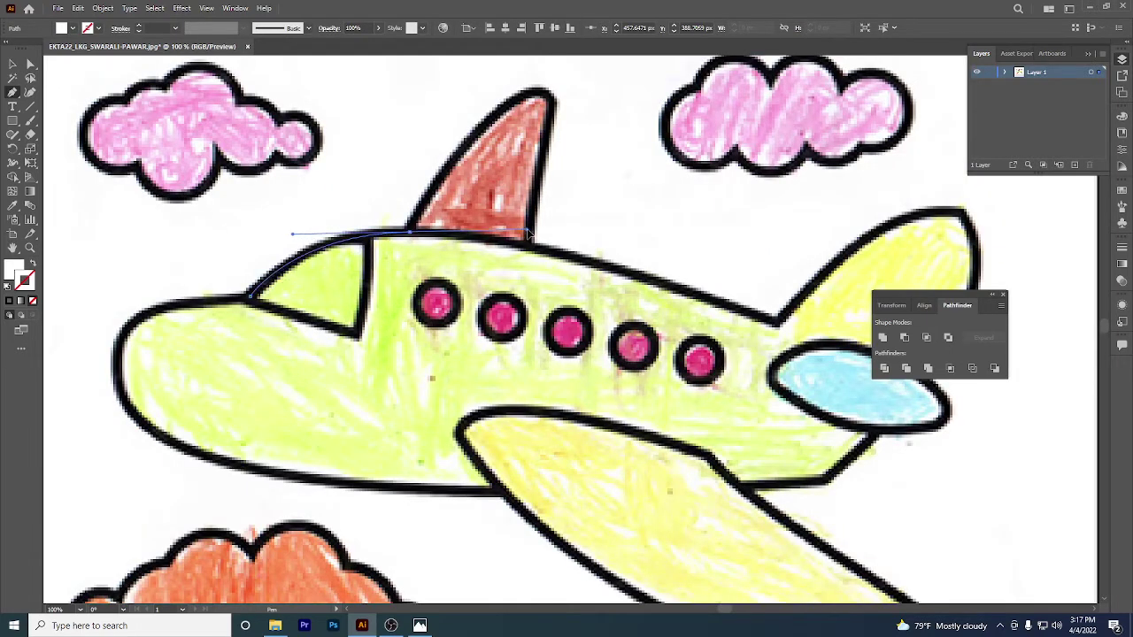
drag(422, 169, 422, 167)
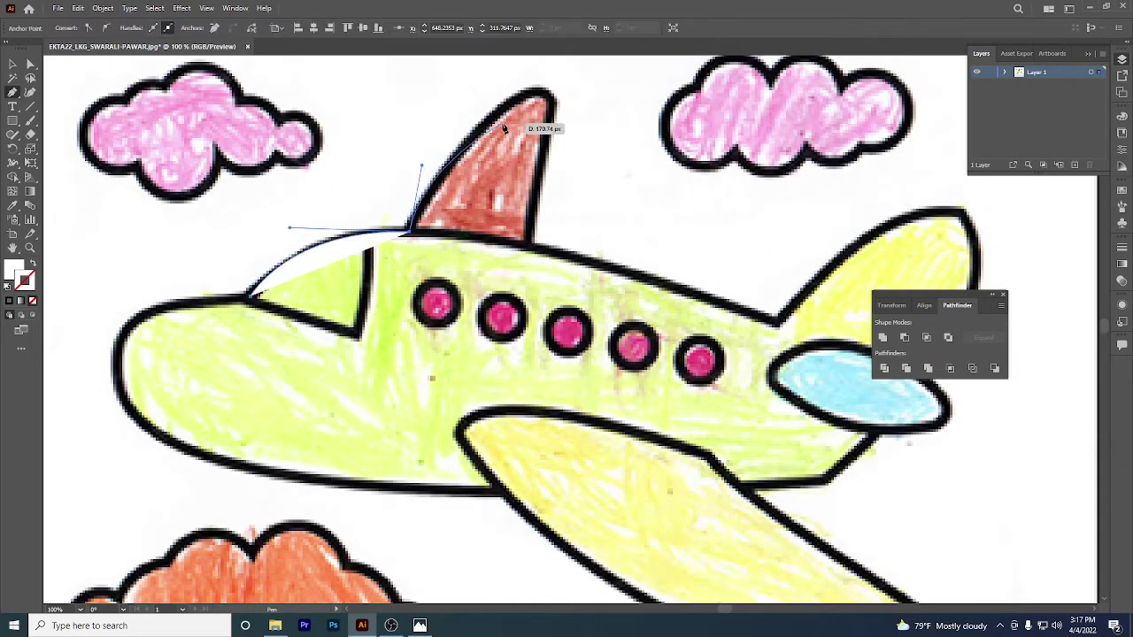
drag(538, 95, 554, 91)
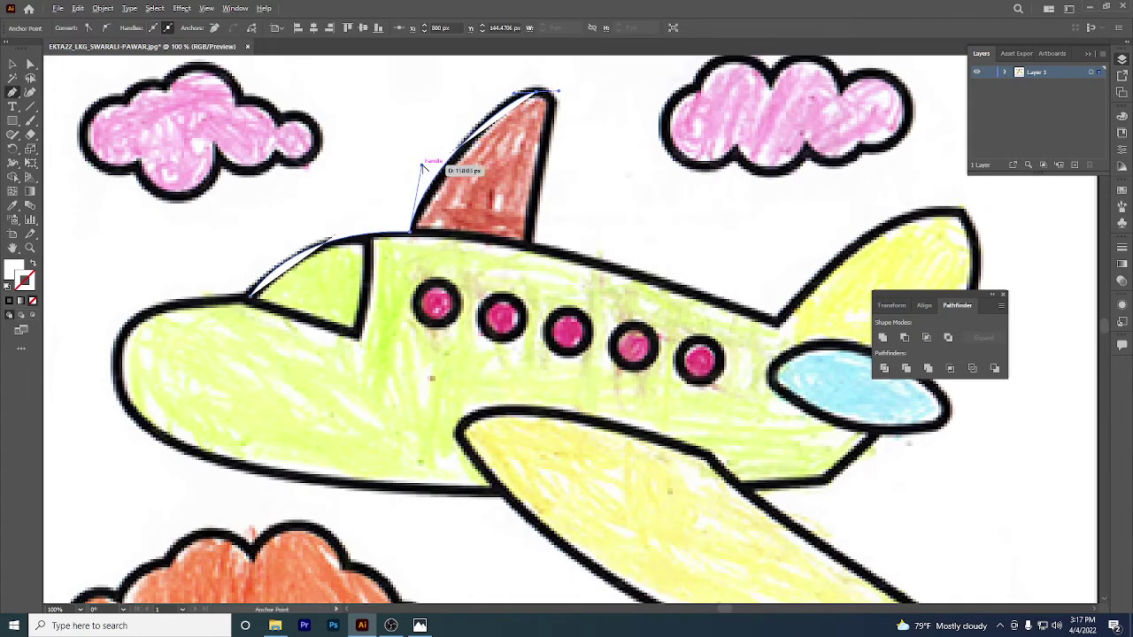
drag(424, 170, 453, 134)
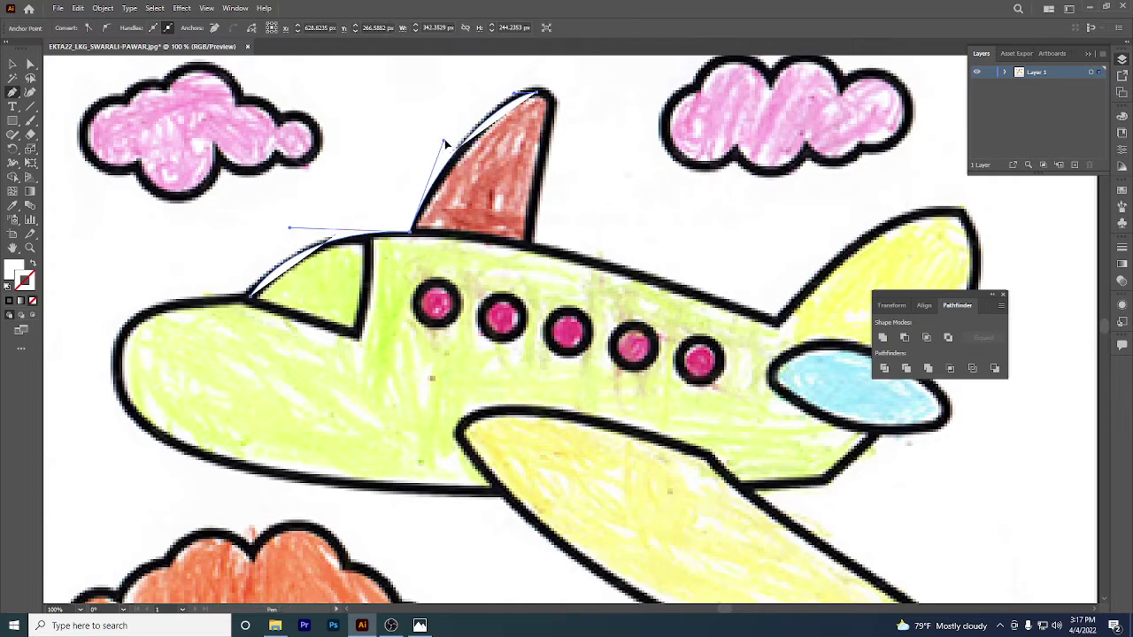
drag(536, 150, 543, 193)
- Continue the outline down the fin, along the fuselage top and around the rear fin
click(531, 237)
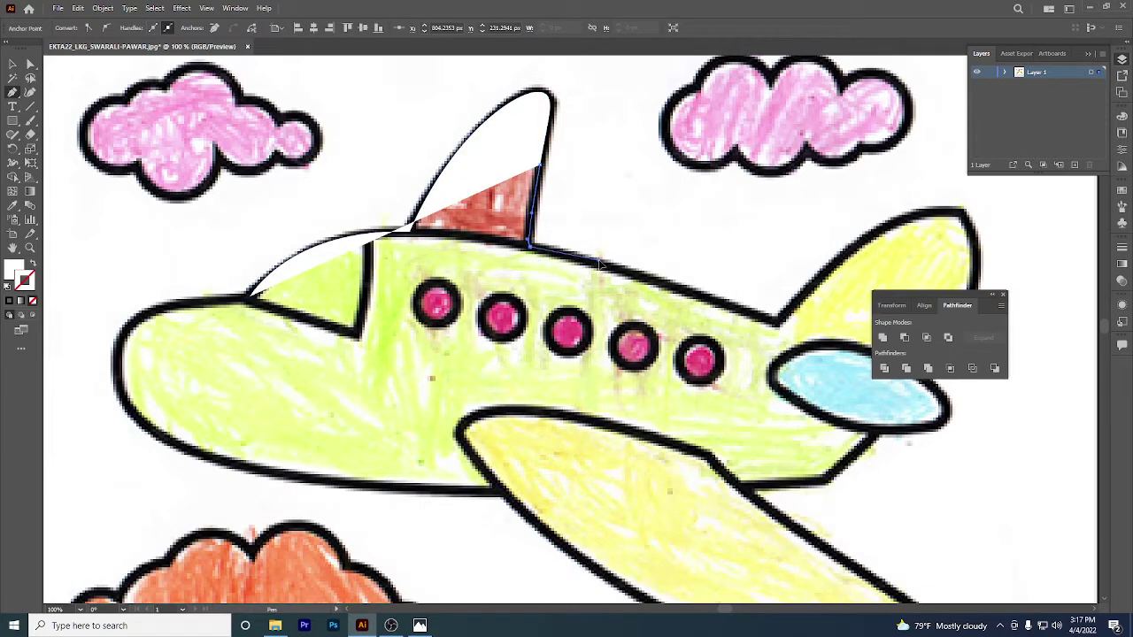
scroll(650, 279, down, 1)
scroll(651, 279, right, 3)
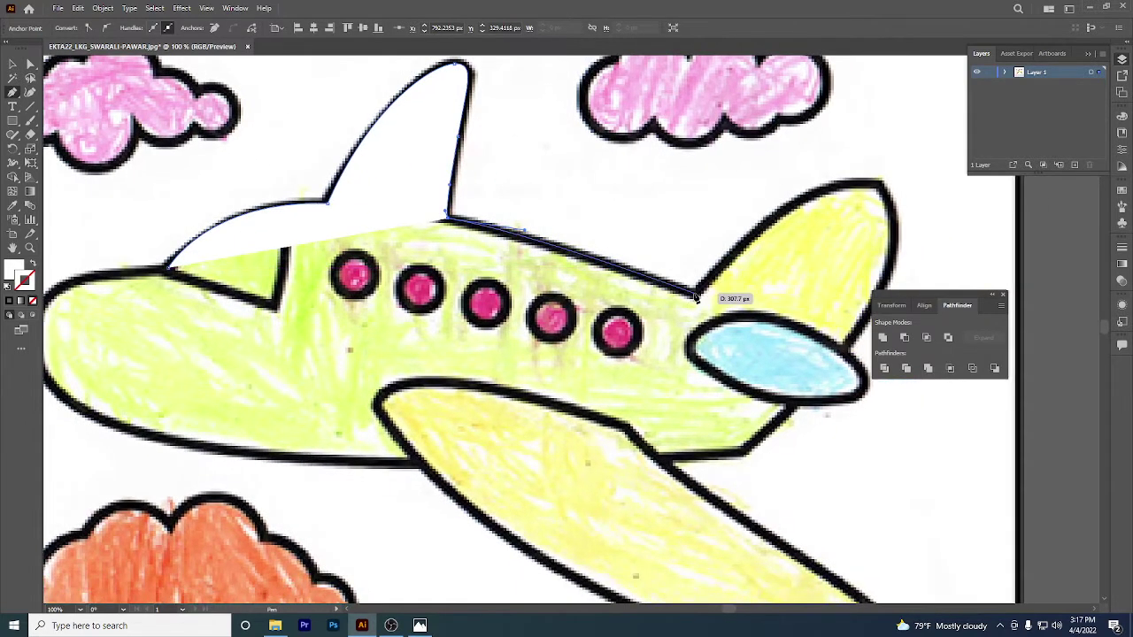
click(697, 299)
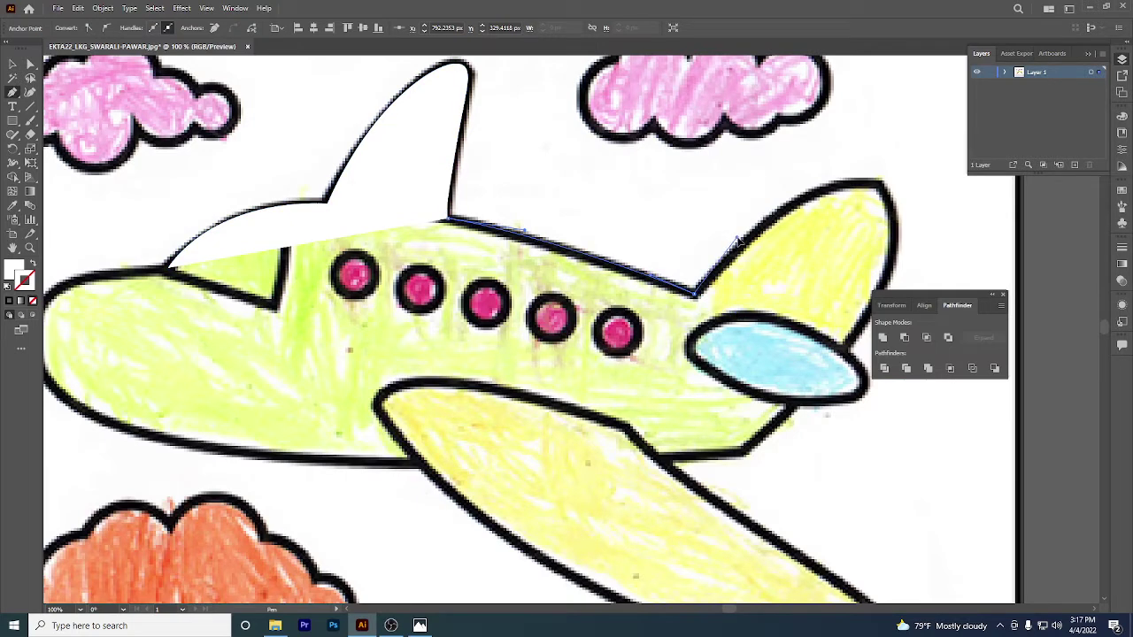
scroll(740, 237, up, 2)
scroll(673, 257, right, 8)
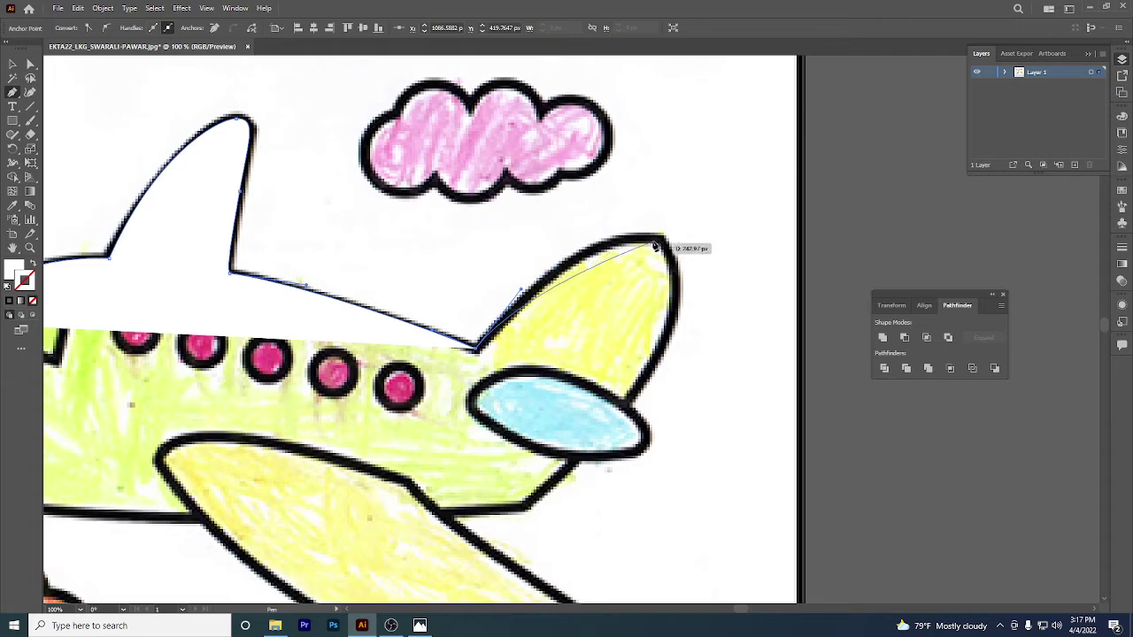
drag(663, 241, 690, 250)
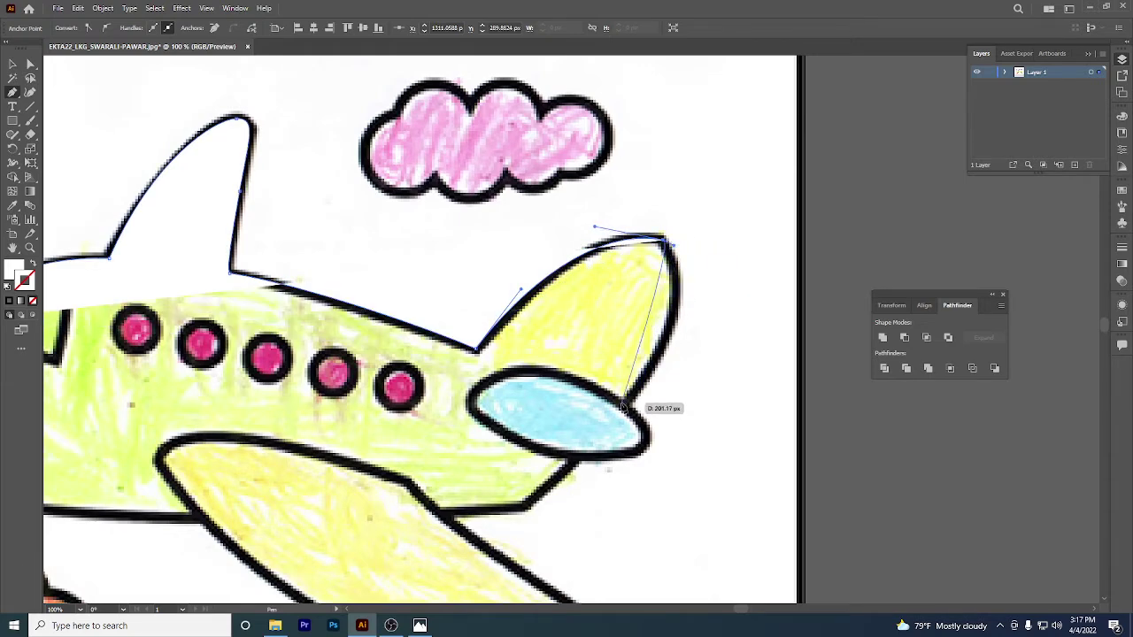
click(590, 449)
drag(591, 449, 550, 501)
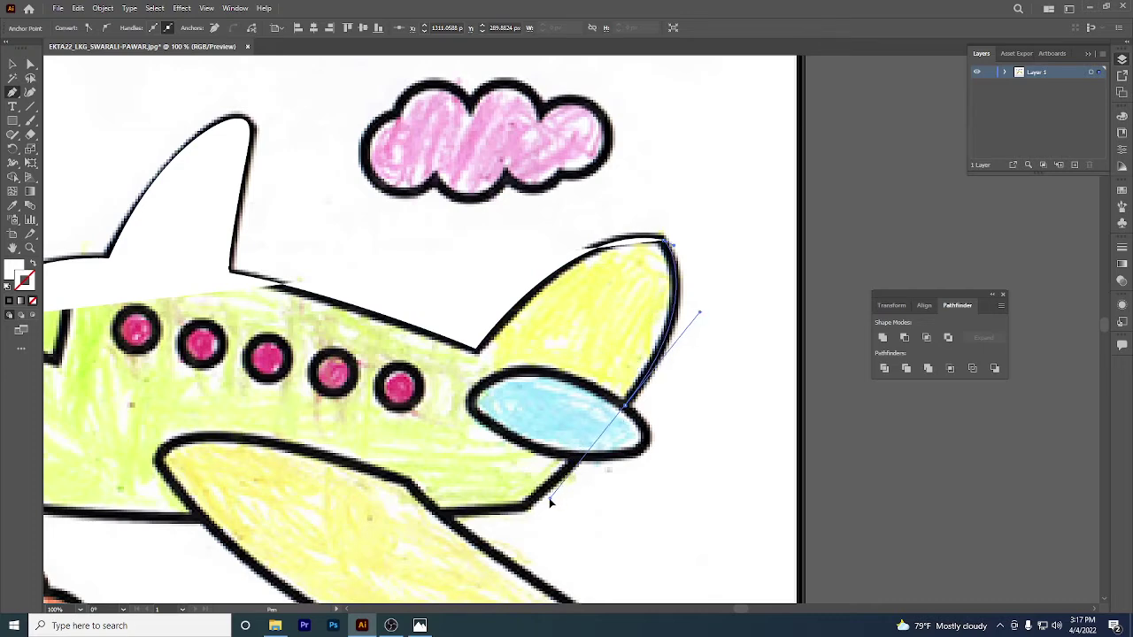
click(647, 423)
scroll(633, 416, down, 2)
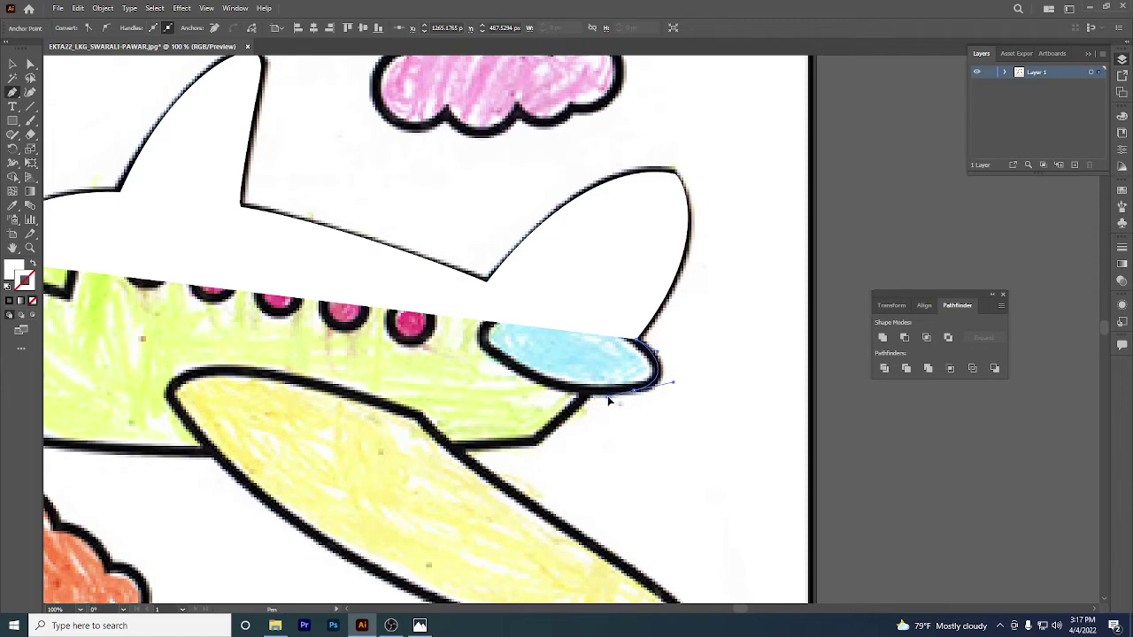
- Carry the outline under the blue window to the wing tip and along its lower edge
mouse_move(608, 398)
mouse_down()
mouse_move(593, 396)
mouse_move(614, 405)
mouse_up()
scroll(614, 404, down, 2)
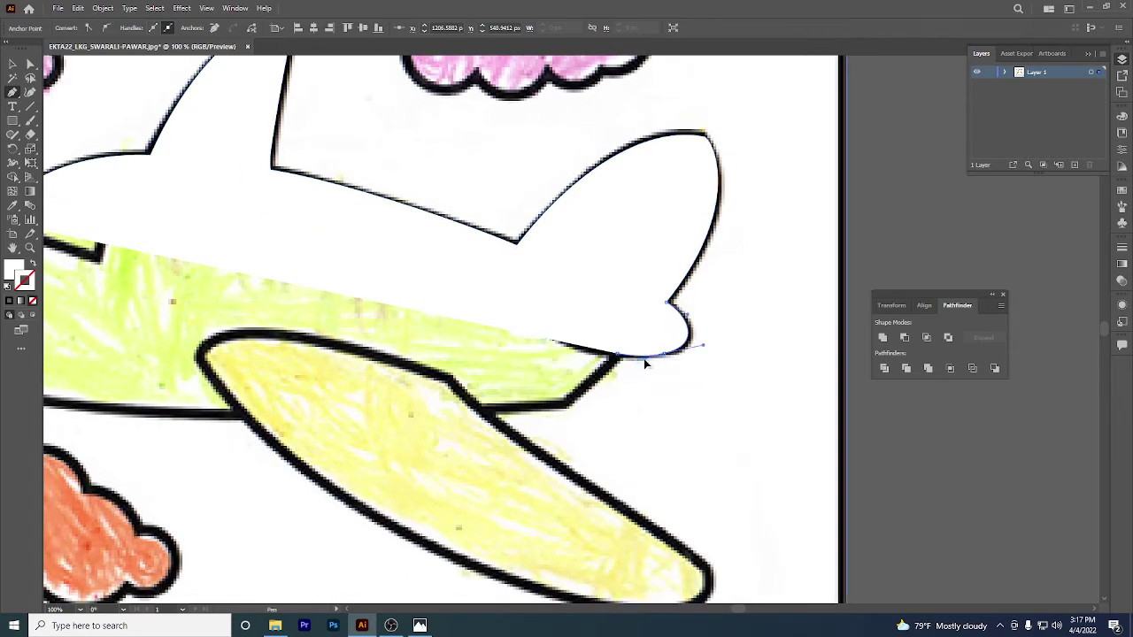
mouse_move(643, 358)
mouse_down()
mouse_move(654, 351)
mouse_move(530, 436)
mouse_move(569, 502)
mouse_move(527, 471)
mouse_move(580, 539)
mouse_move(568, 558)
mouse_move(711, 480)
mouse_up()
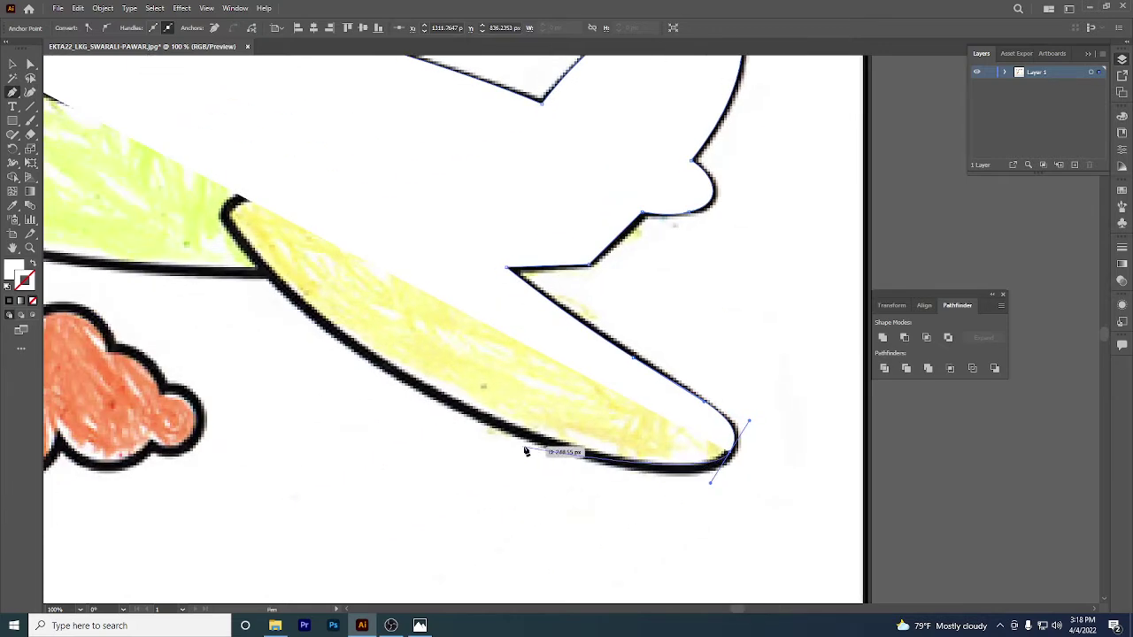
click(467, 413)
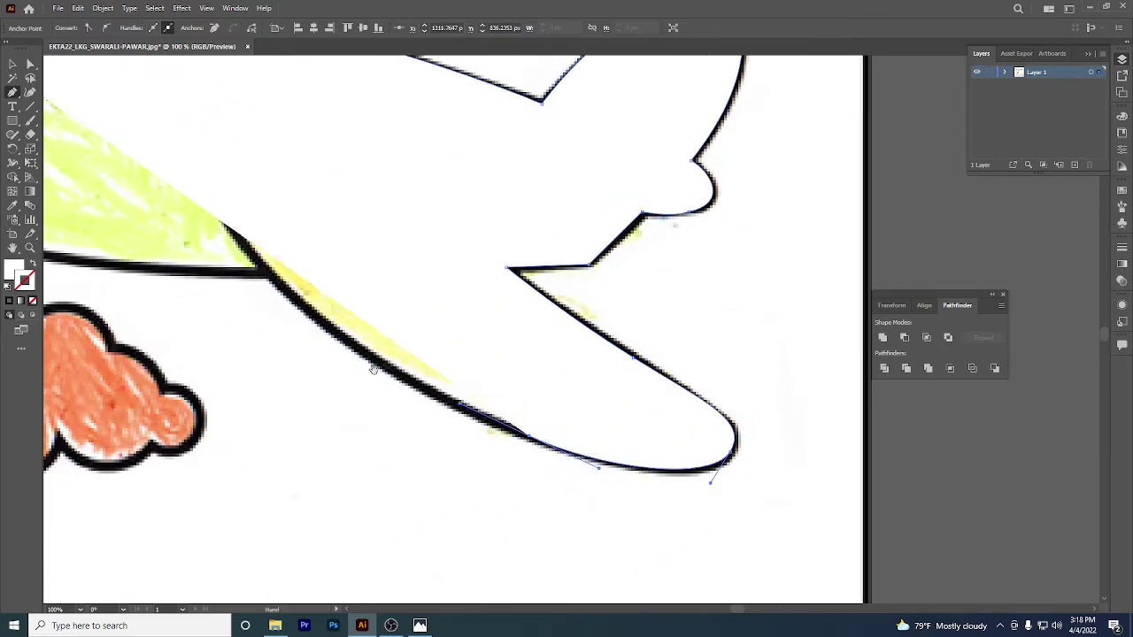
scroll(398, 403, up, 3)
scroll(398, 403, left, 4)
drag(424, 412, 425, 382)
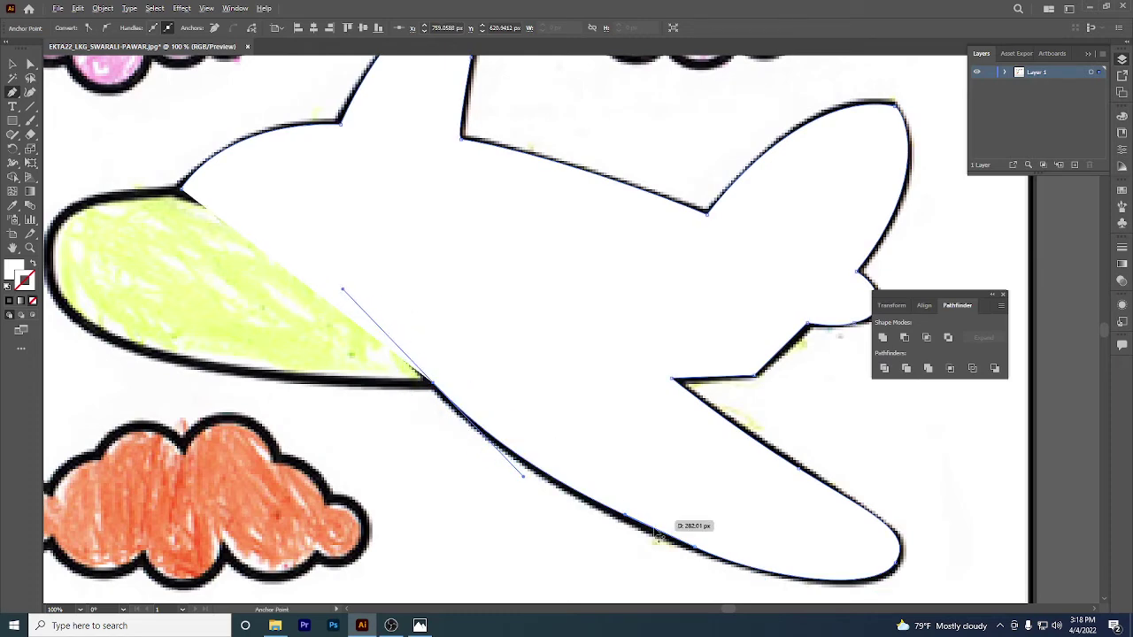
- Trace the lower fuselage and the nose, closing the outline at the nose top
click(699, 546)
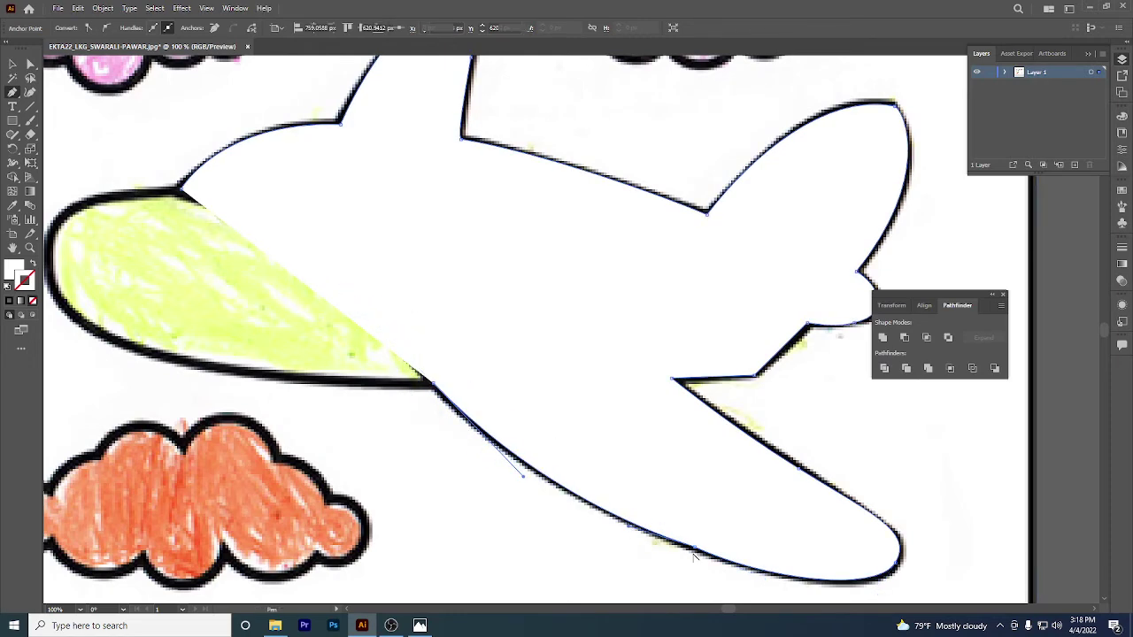
drag(696, 549, 634, 632)
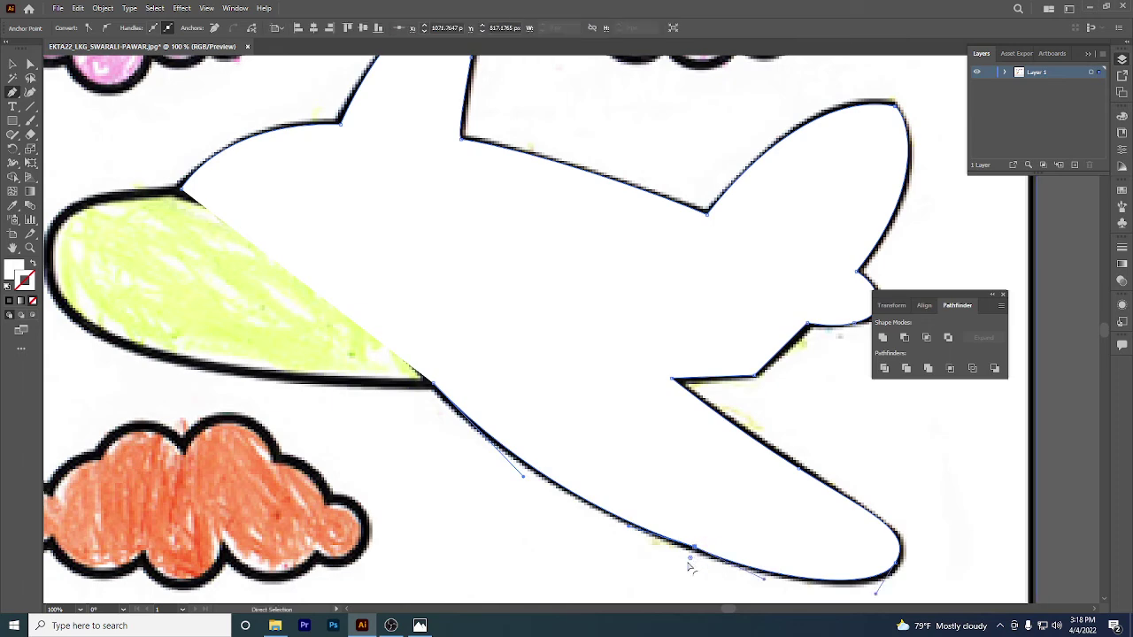
scroll(699, 566, down, 3)
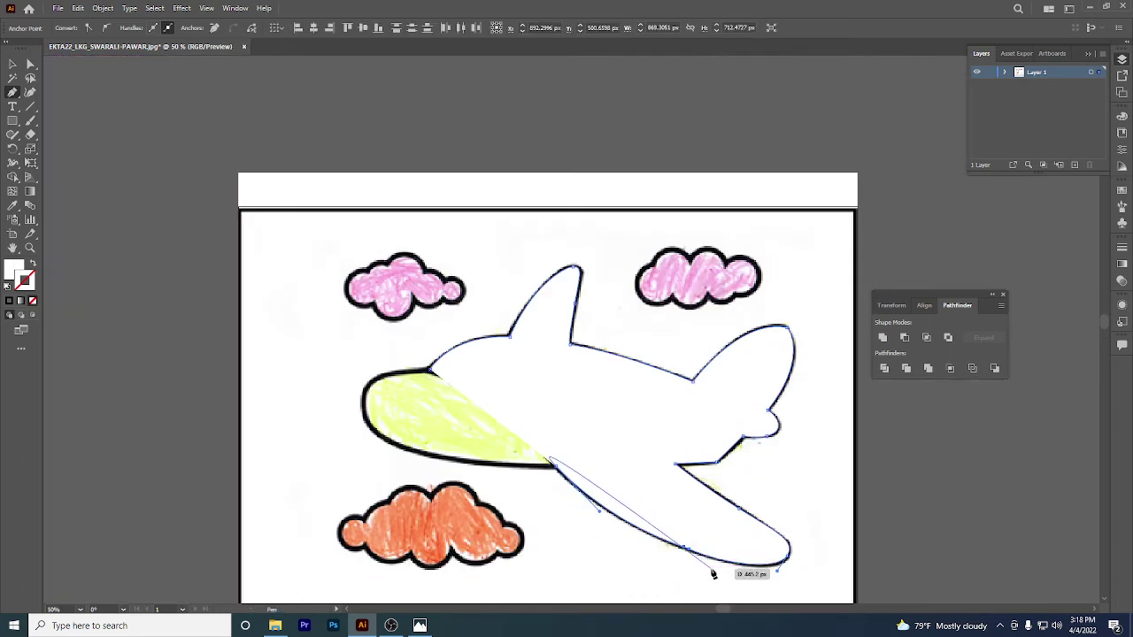
scroll(746, 567, down, 3)
scroll(700, 495, down, 1)
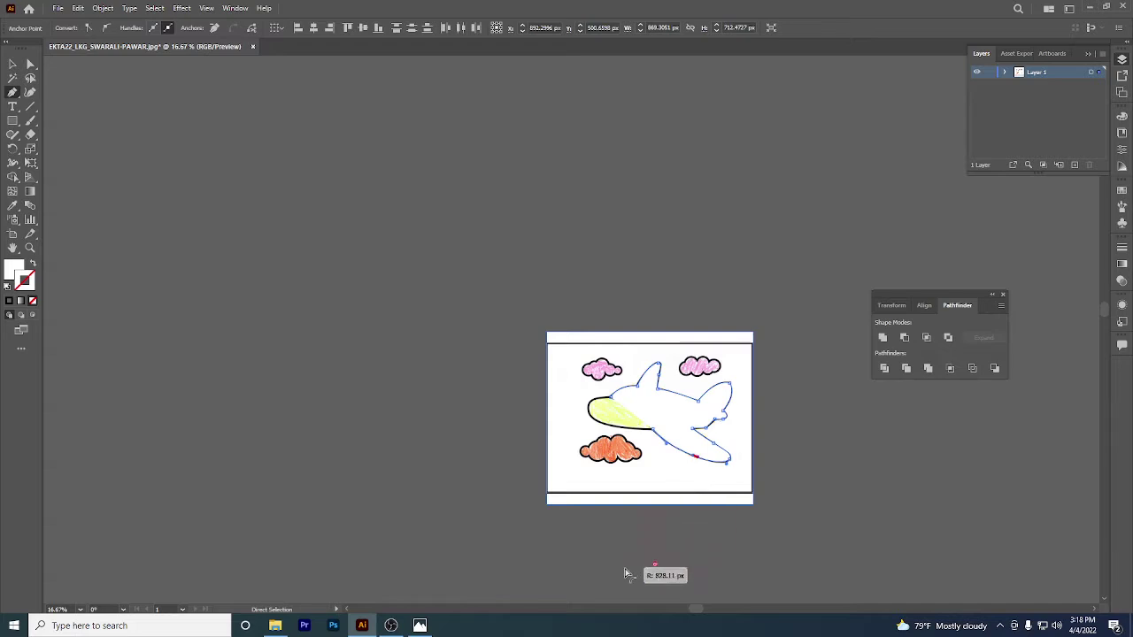
scroll(684, 443, up, 3)
scroll(685, 442, up, 1)
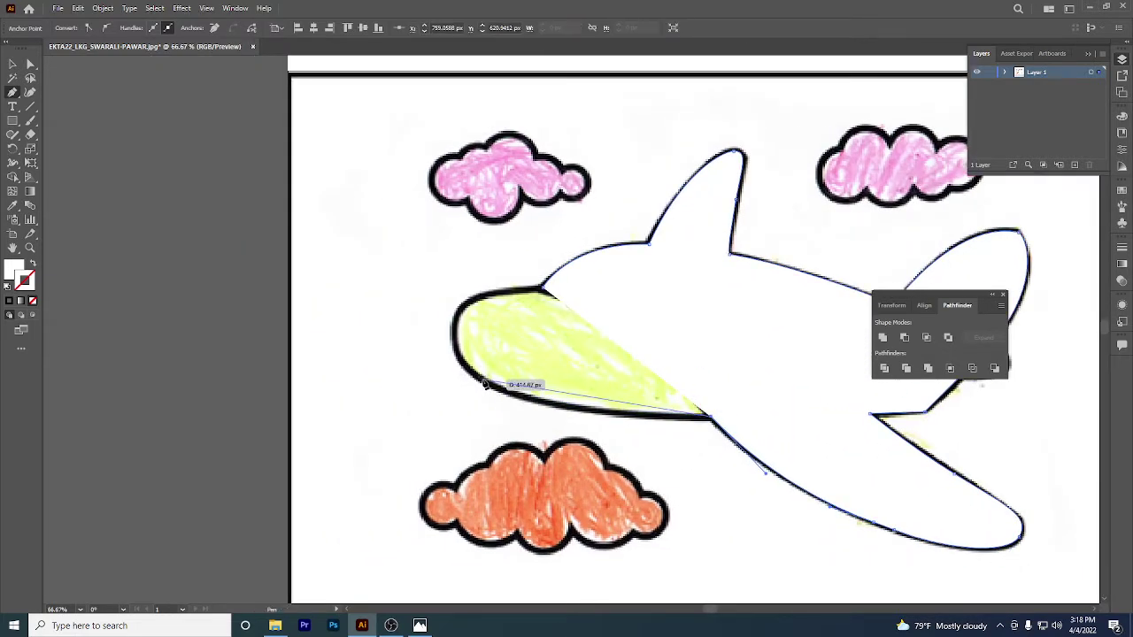
drag(484, 382, 396, 337)
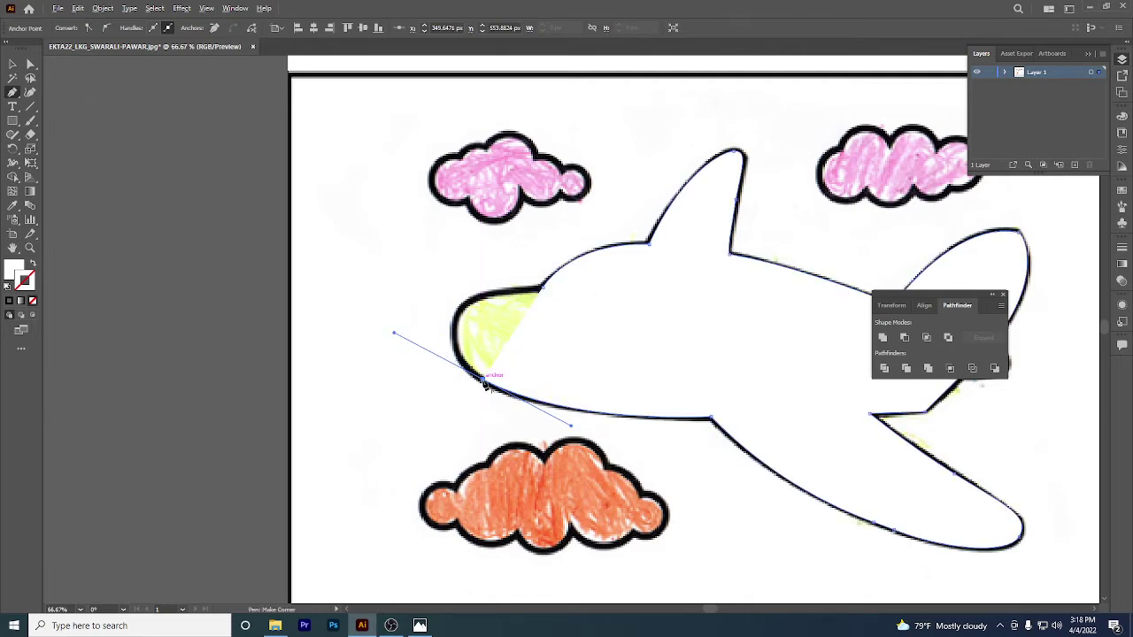
click(481, 379)
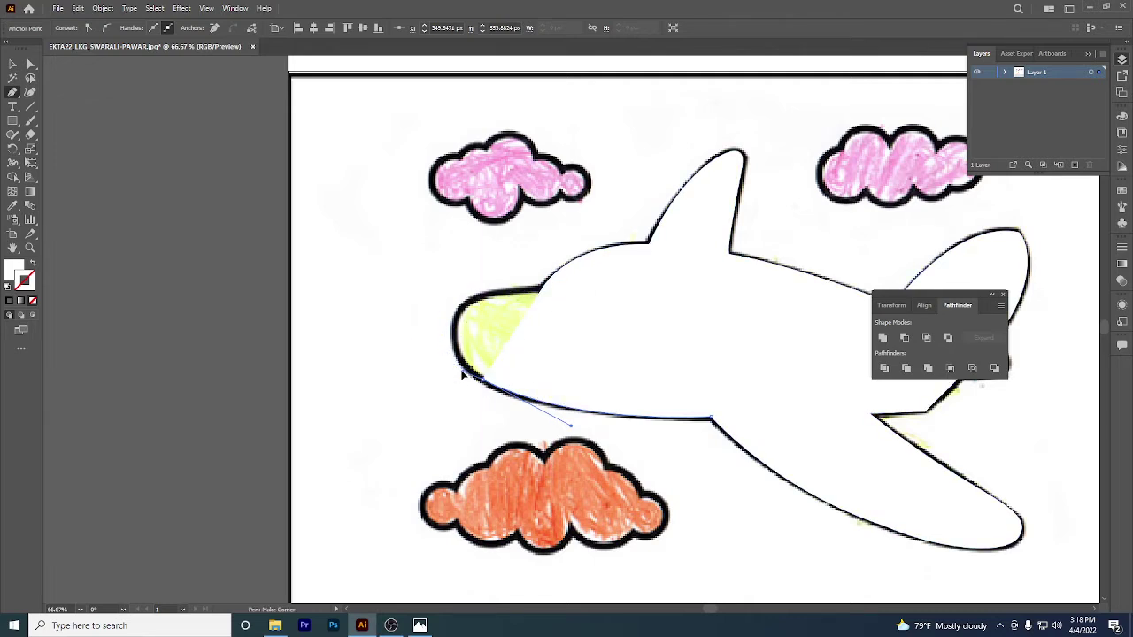
click(461, 305)
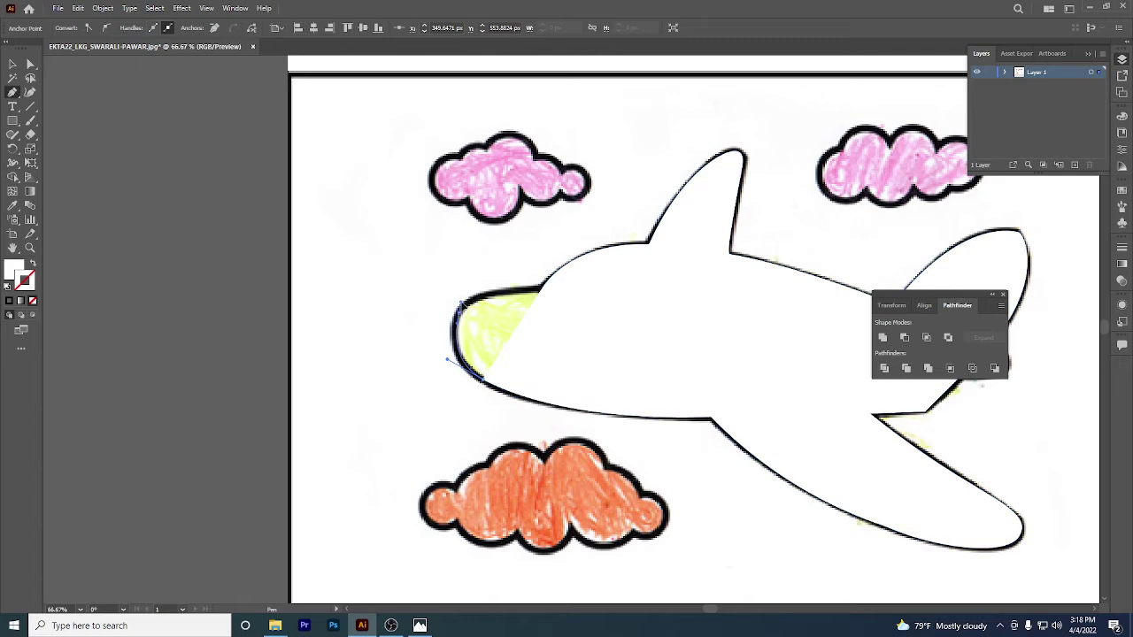
click(543, 289)
scroll(606, 286, down, 1)
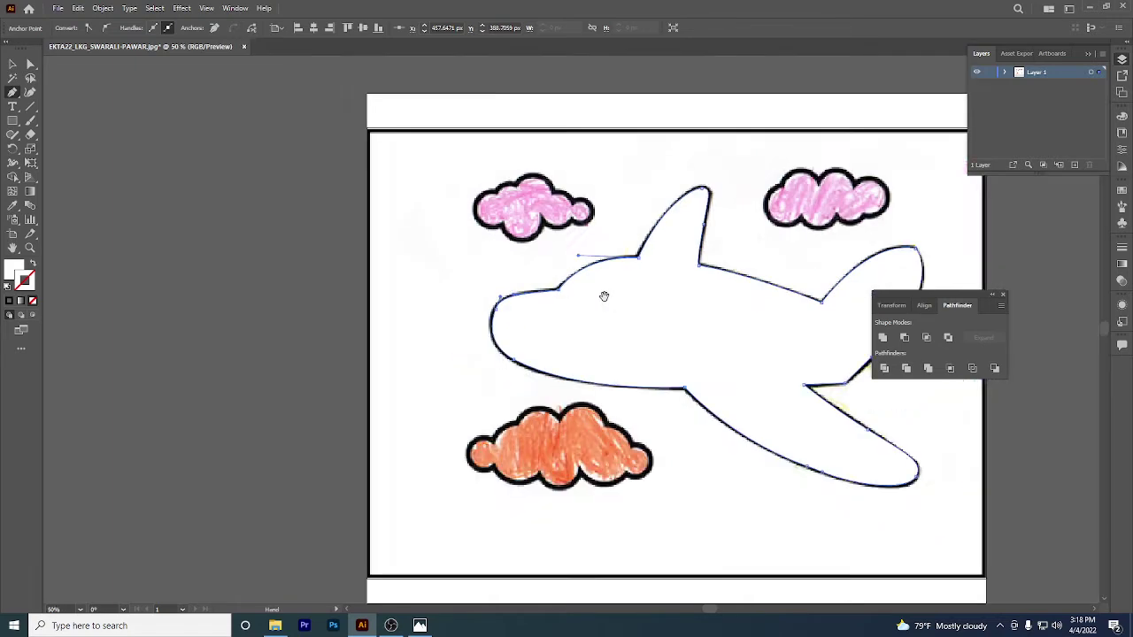
scroll(387, 297, down, 1)
- Remove the plane outline's white fill and trace the cockpit window as a closed shape
click(30, 263)
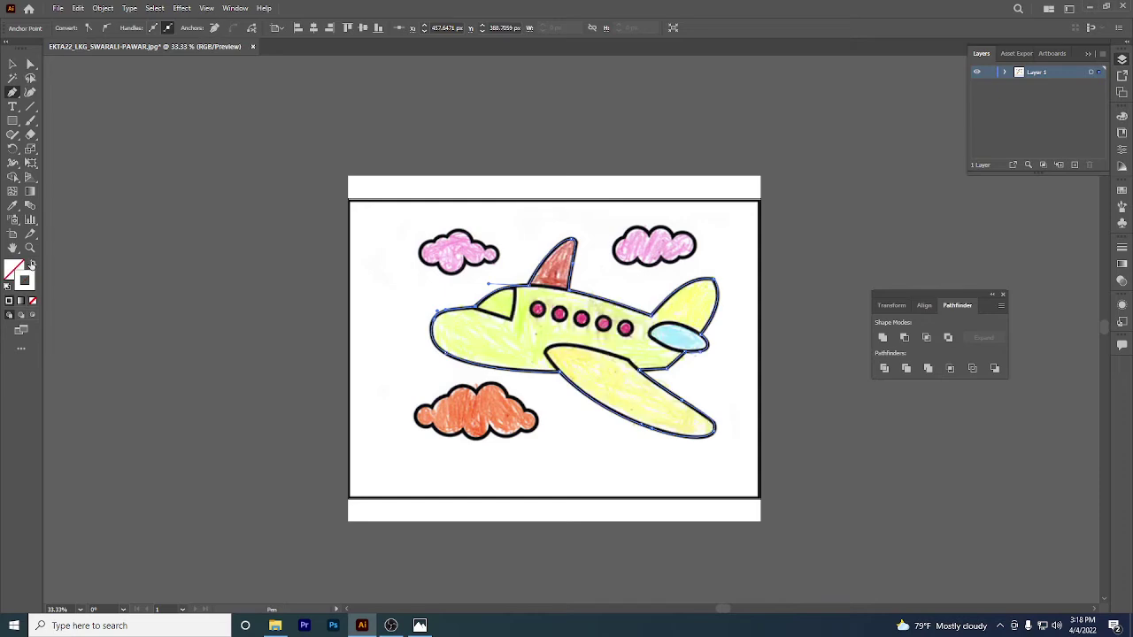
scroll(450, 323, up, 2)
drag(619, 339, 441, 379)
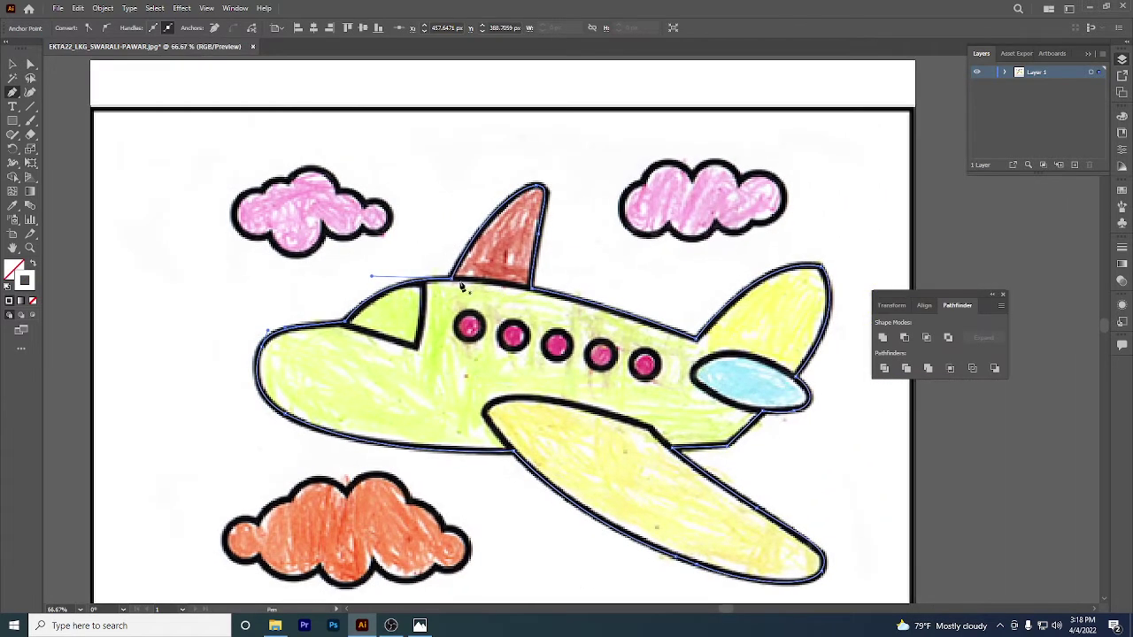
click(419, 260)
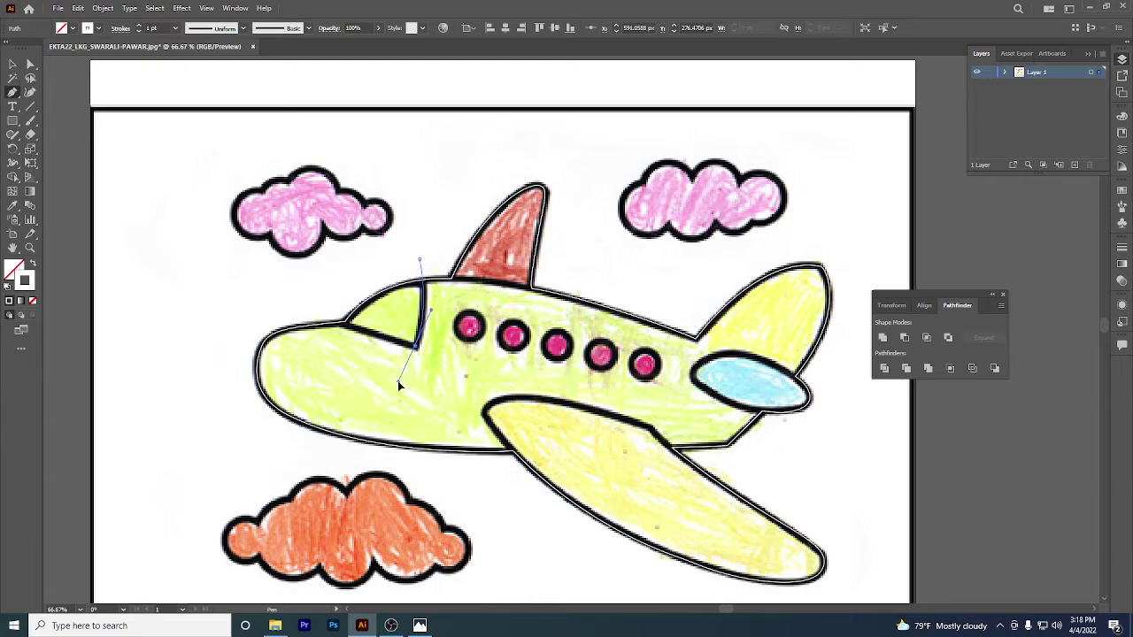
click(347, 322)
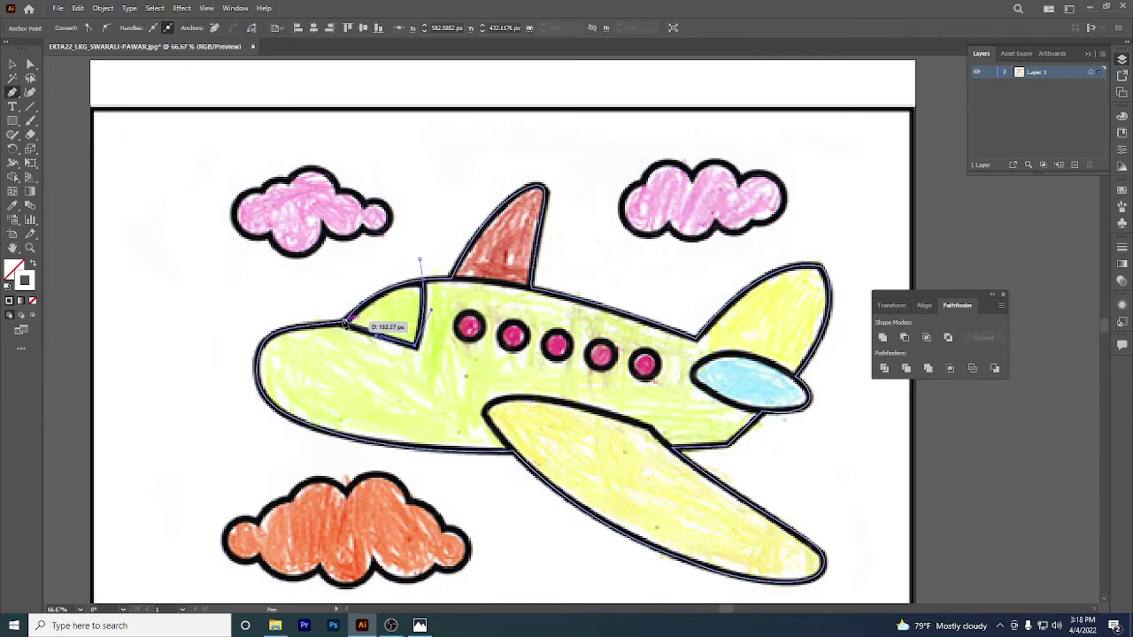
click(376, 249)
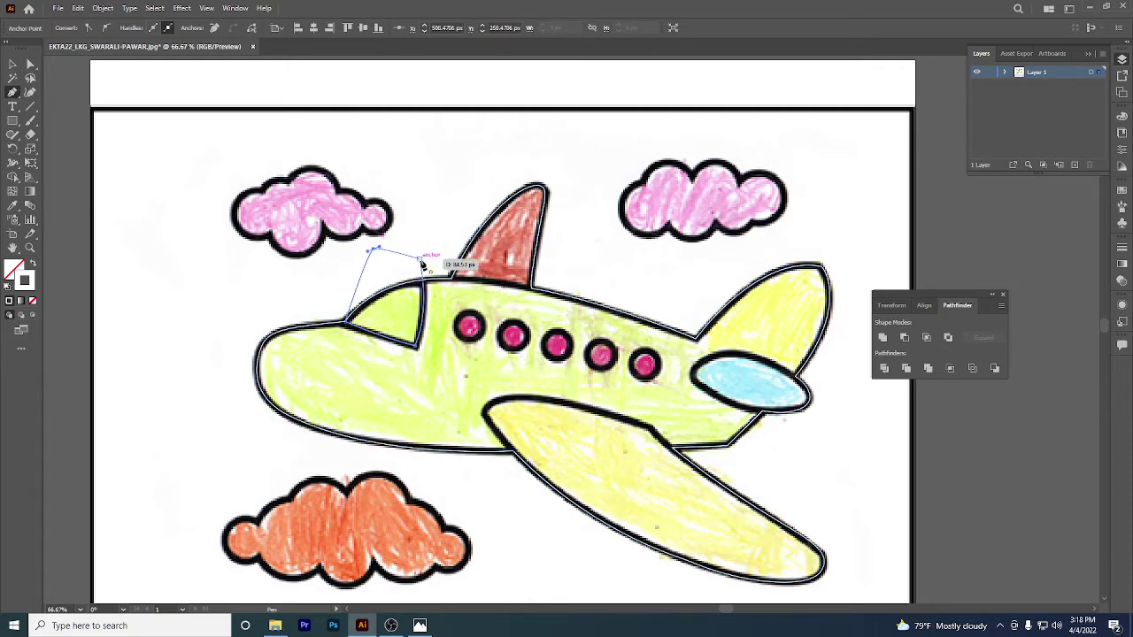
click(419, 261)
- Trace the tail fin and the blue section behind the window as closed paths
click(444, 268)
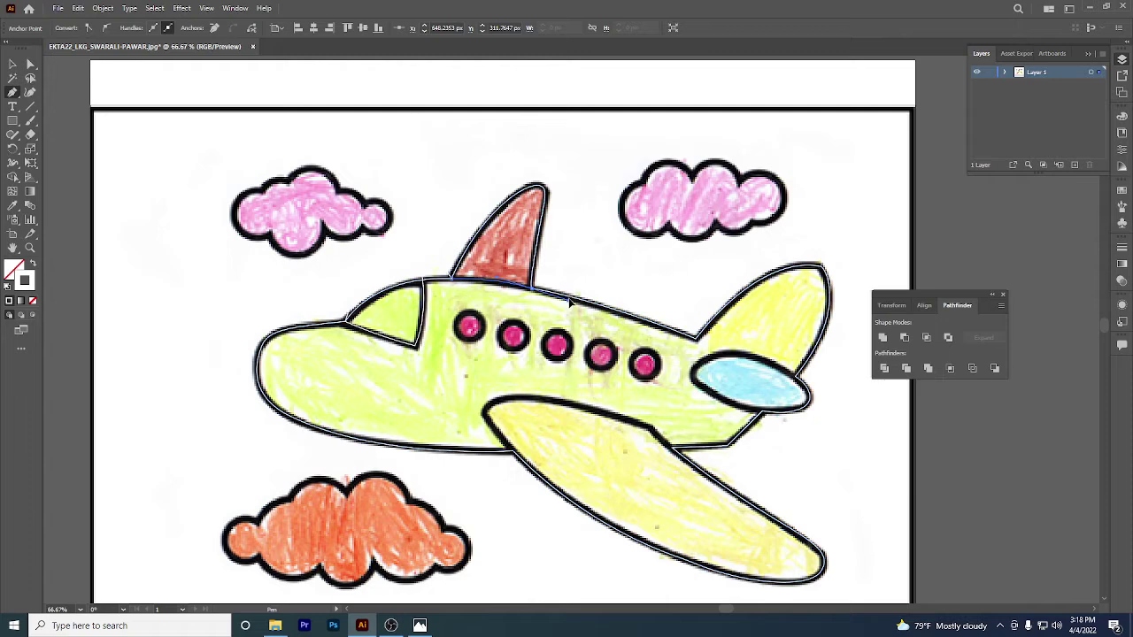
drag(534, 287, 566, 192)
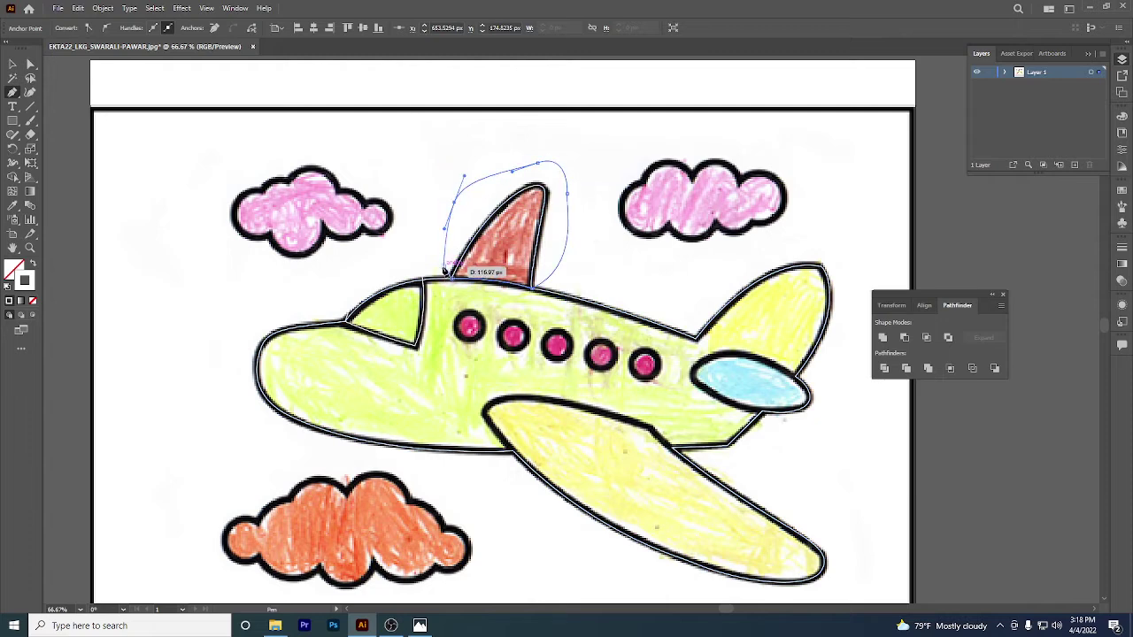
drag(444, 263, 445, 265)
scroll(786, 319, down, 3)
scroll(786, 319, right, 3)
click(766, 317)
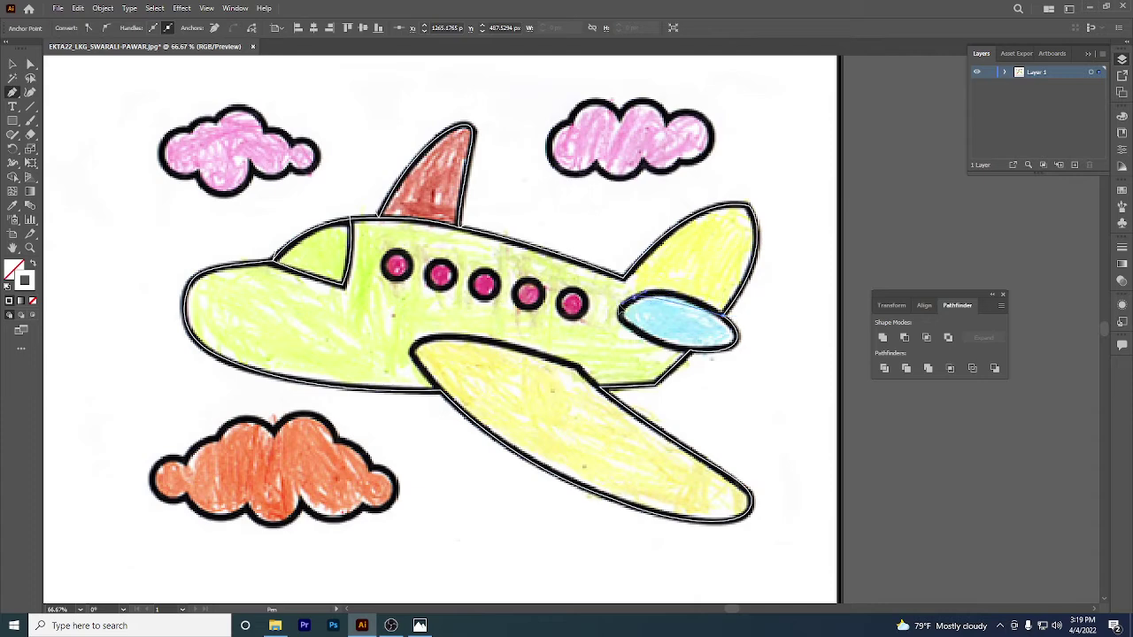
click(600, 320)
scroll(611, 323, down, 1)
scroll(611, 323, right, 1)
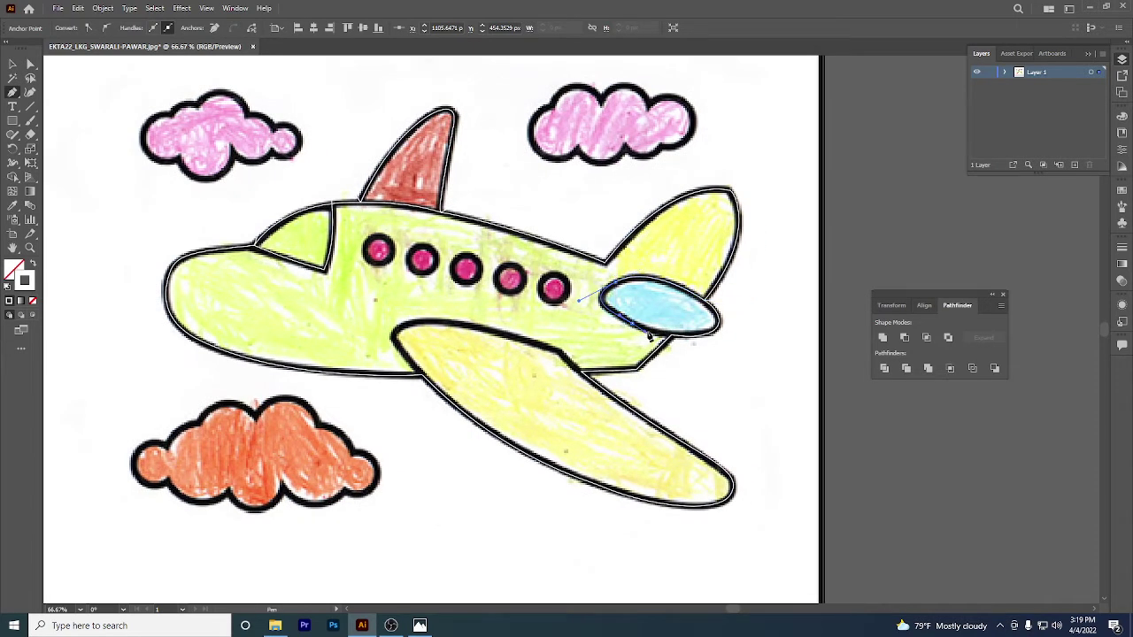
drag(649, 337, 696, 328)
drag(775, 345, 744, 303)
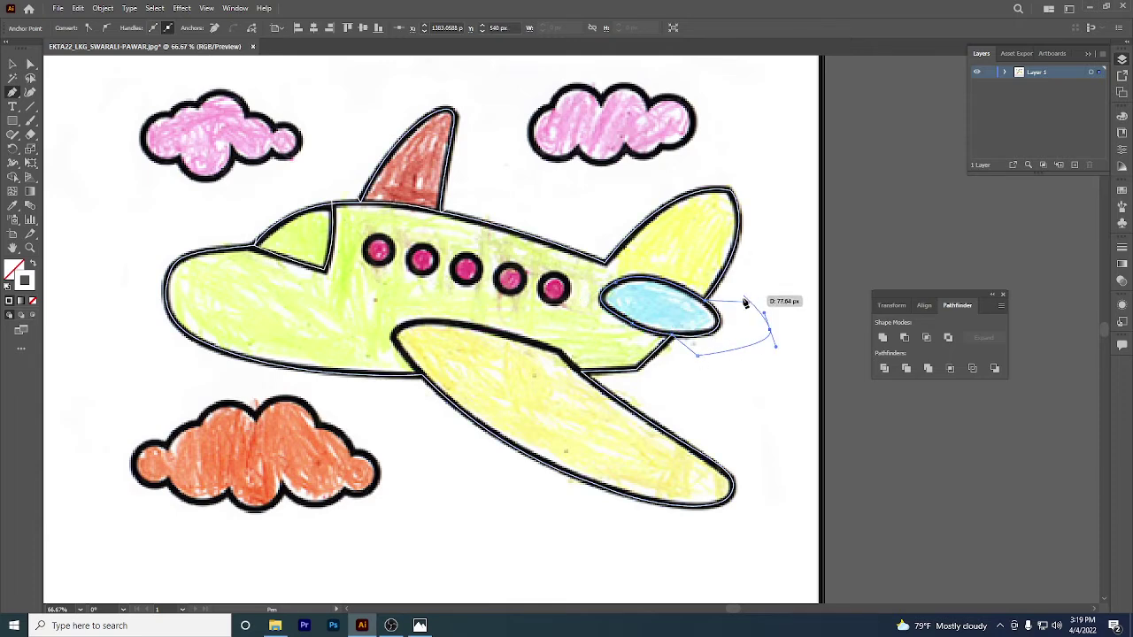
- Start the wing path along its top edge to the front corner and lower edge
click(751, 306)
click(645, 400)
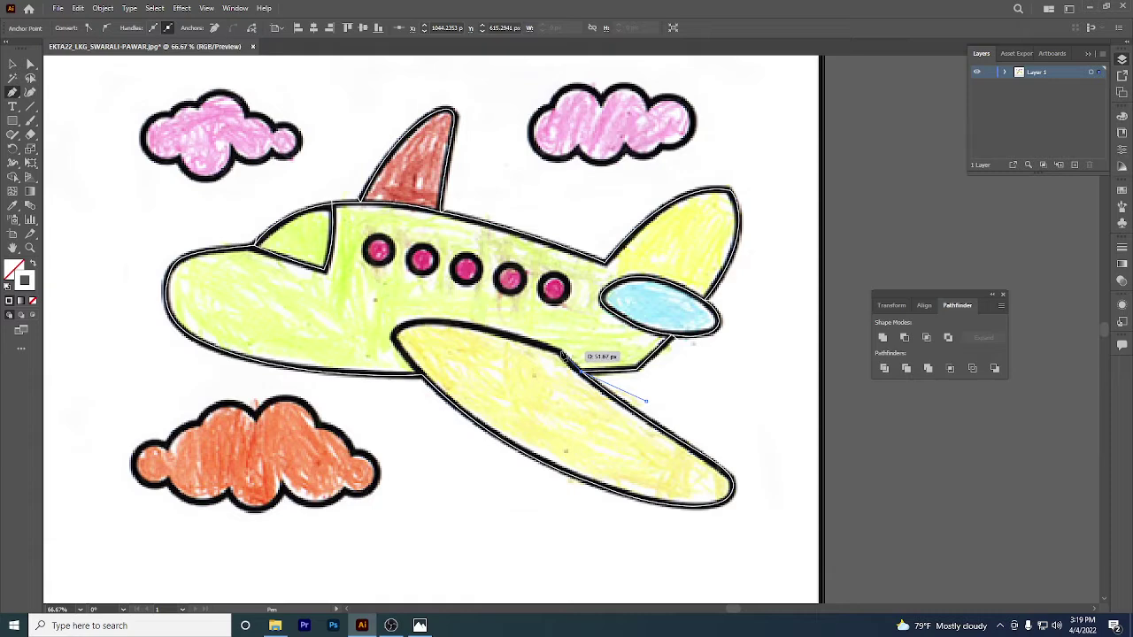
click(562, 354)
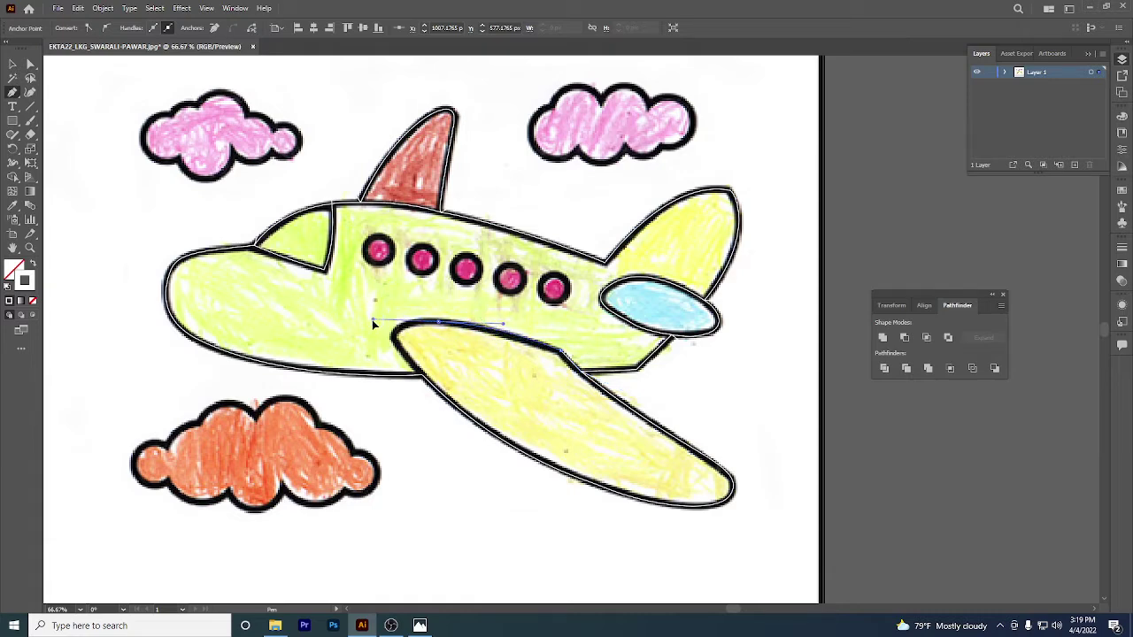
click(372, 319)
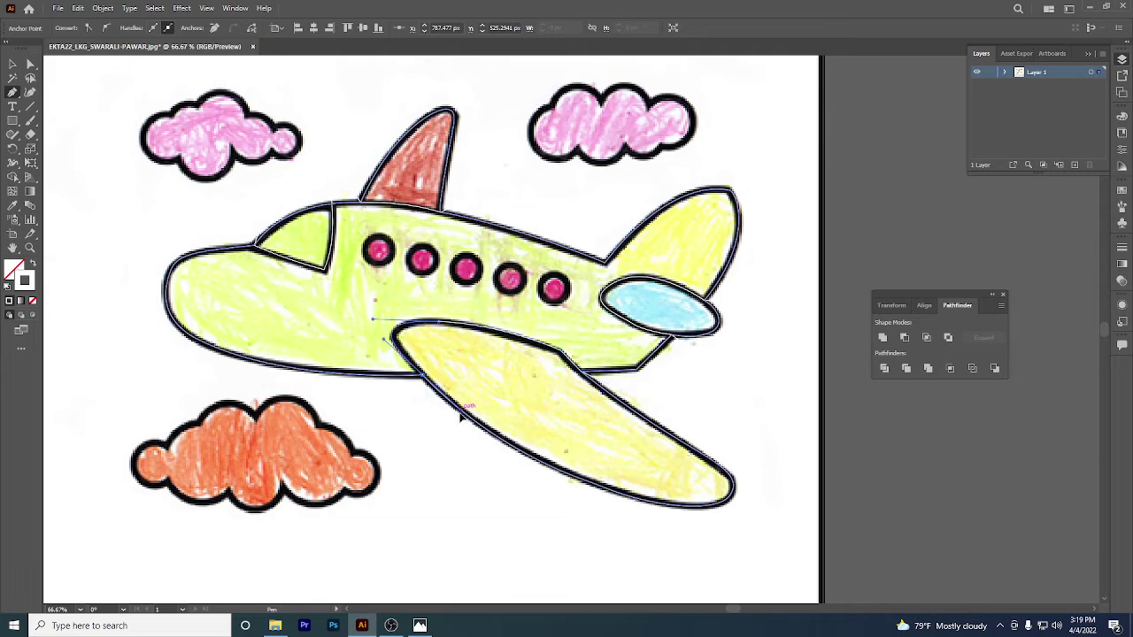
scroll(476, 390, down, 1)
scroll(481, 393, up, 2)
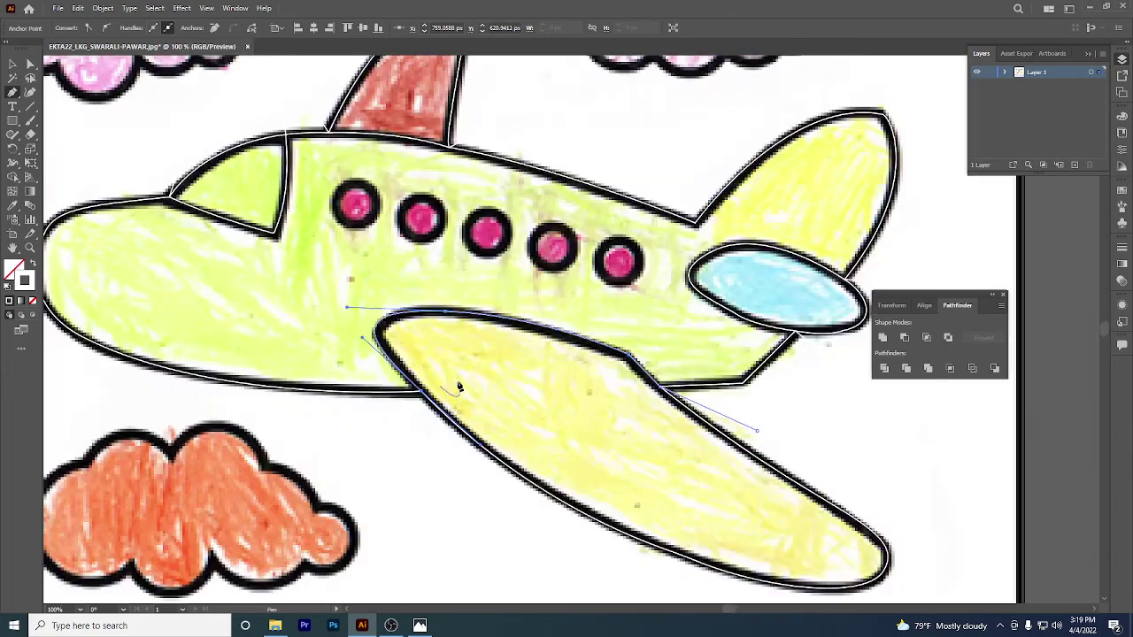
click(365, 341)
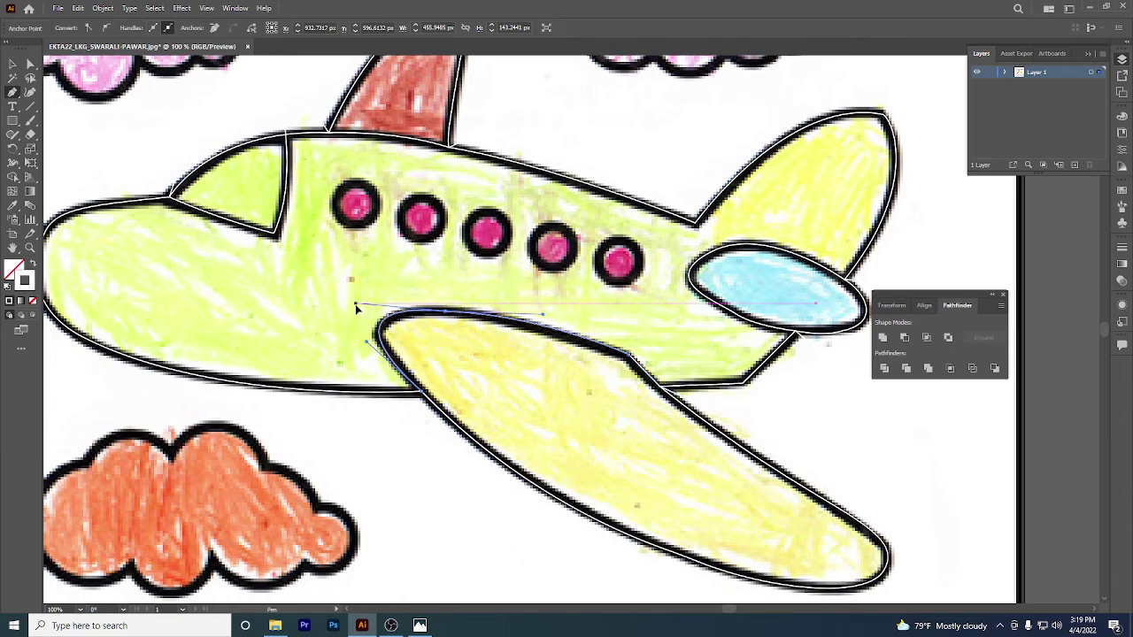
- Finish the wing path past the wing tip and close it off
scroll(407, 381, down, 1)
drag(452, 400, 541, 435)
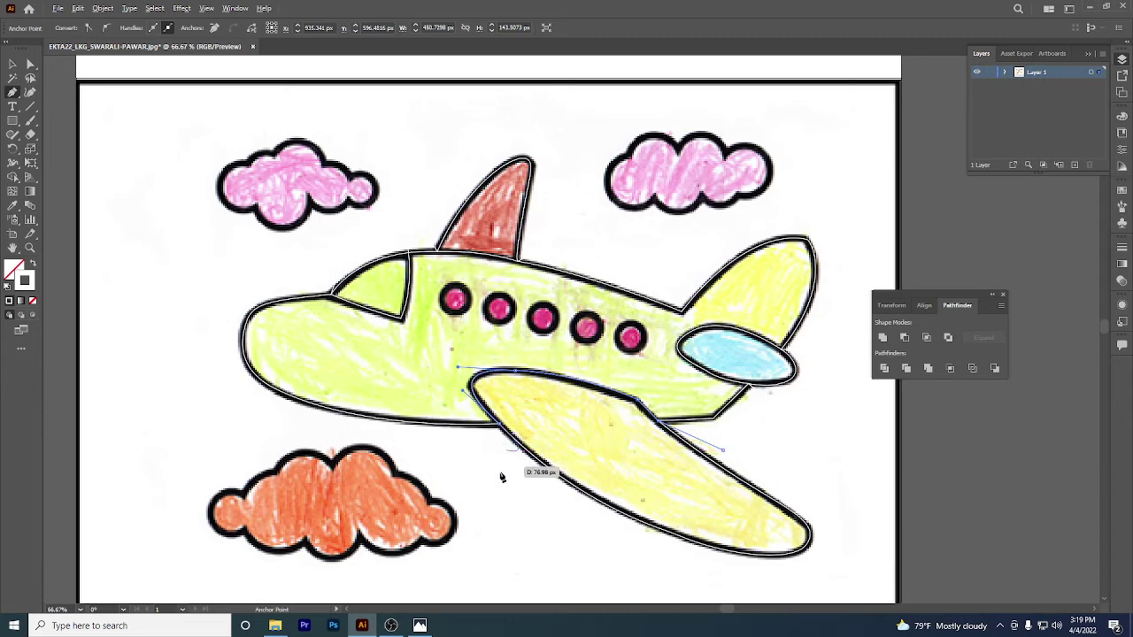
drag(641, 454, 587, 544)
scroll(587, 544, down, 3)
click(686, 283)
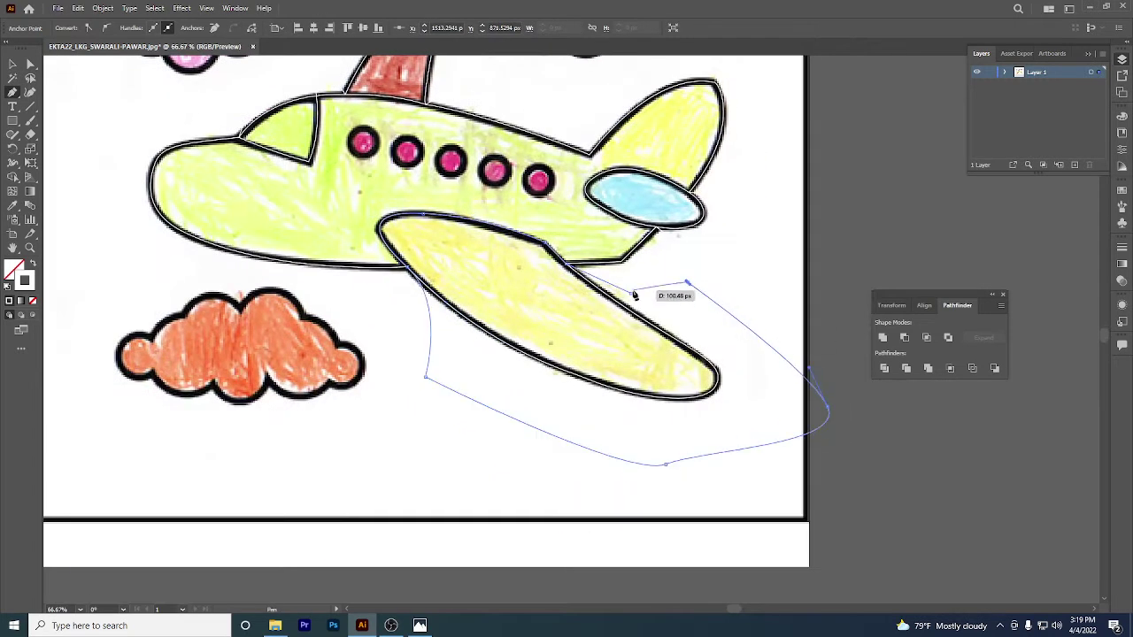
click(630, 292)
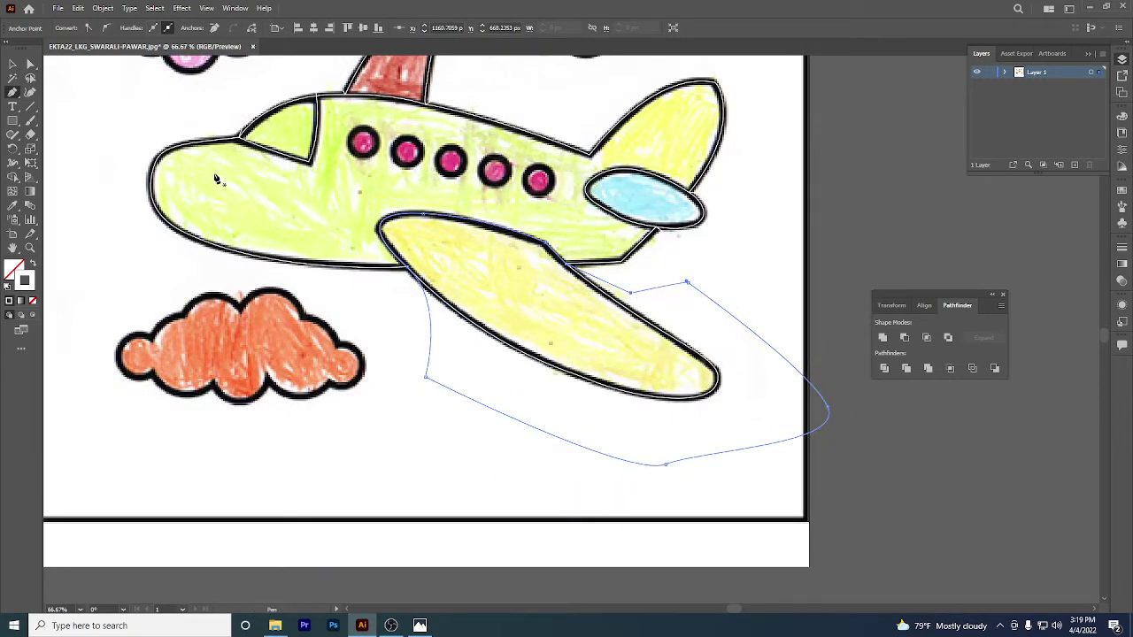
click(13, 64)
- Select all traced paths and delete the excess regions around the tail, cockpit and wing with Shape Builder
key(ctrl+minus)
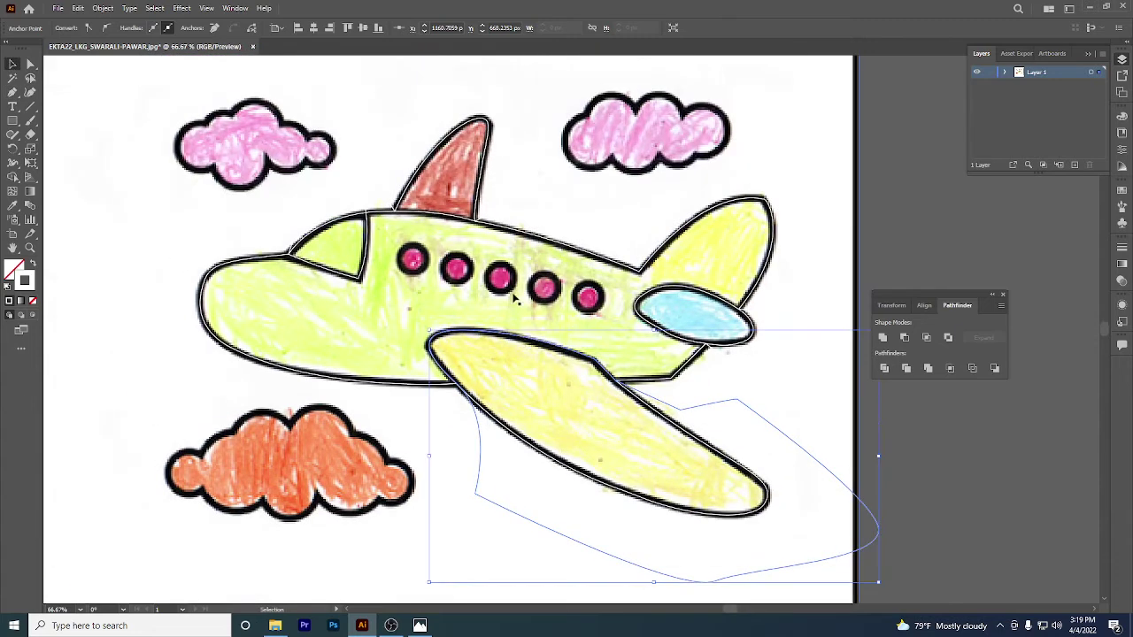
key(ctrl+minus)
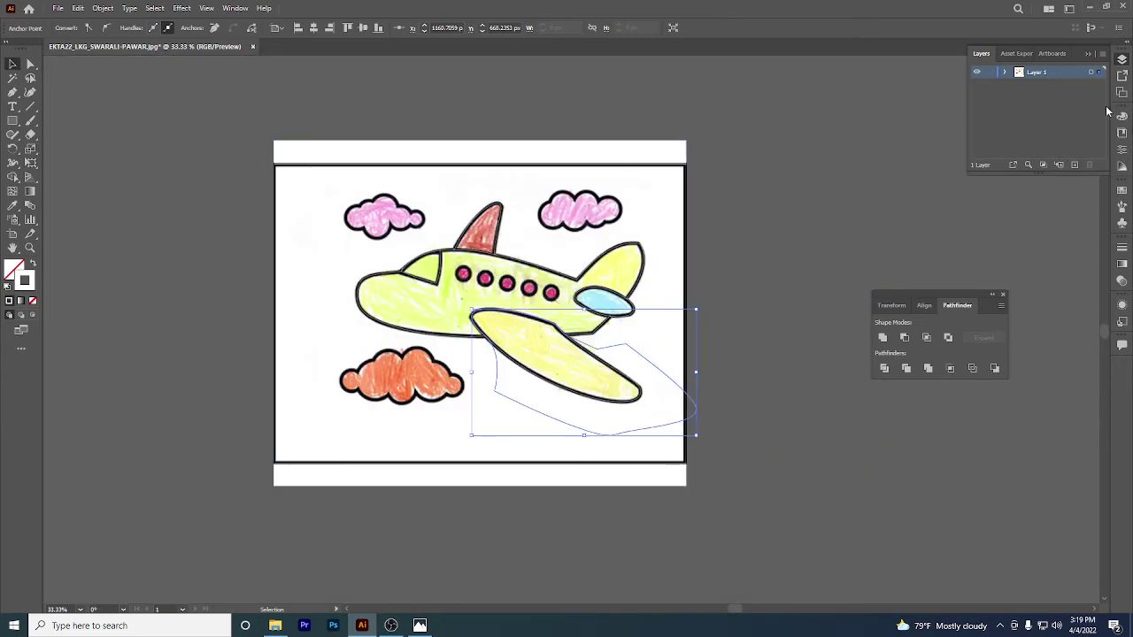
click(1005, 72)
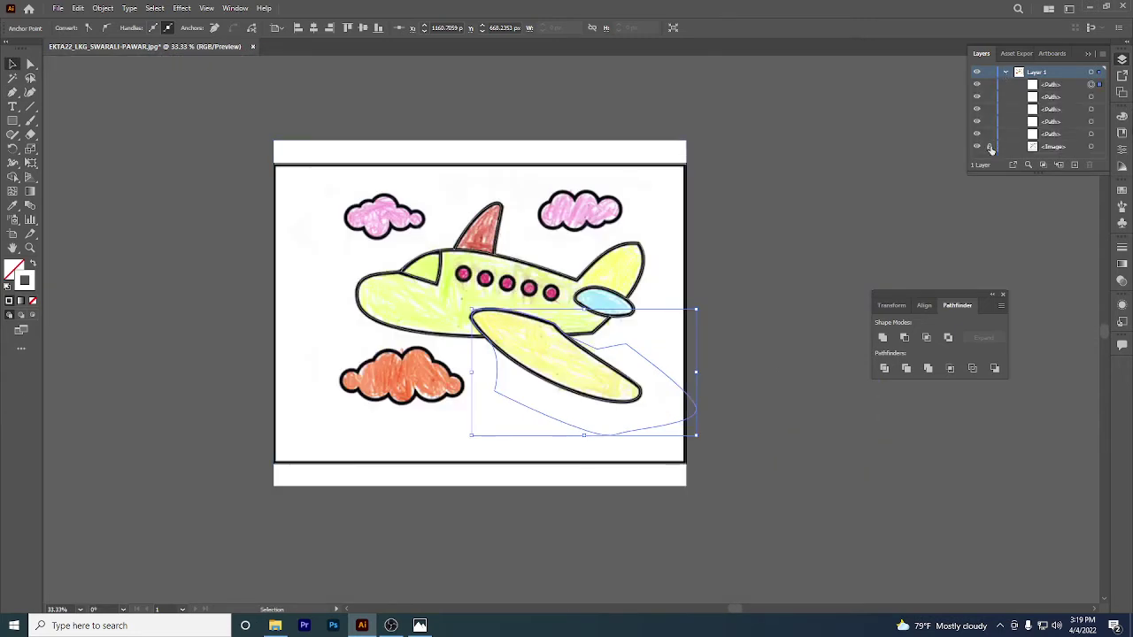
key(ctrl+a)
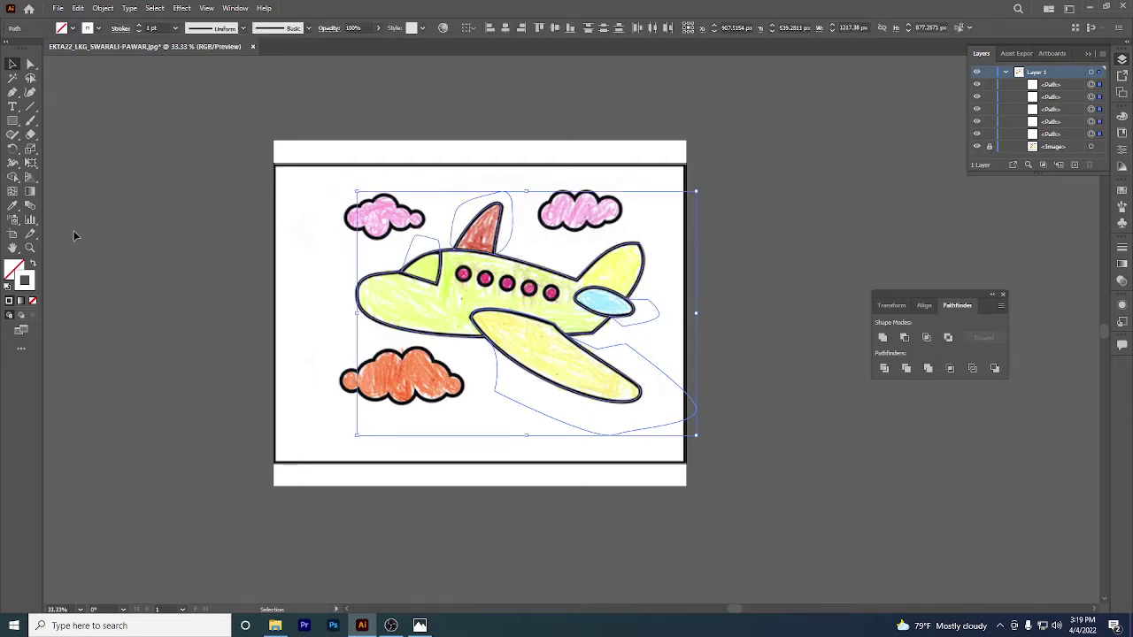
click(13, 177)
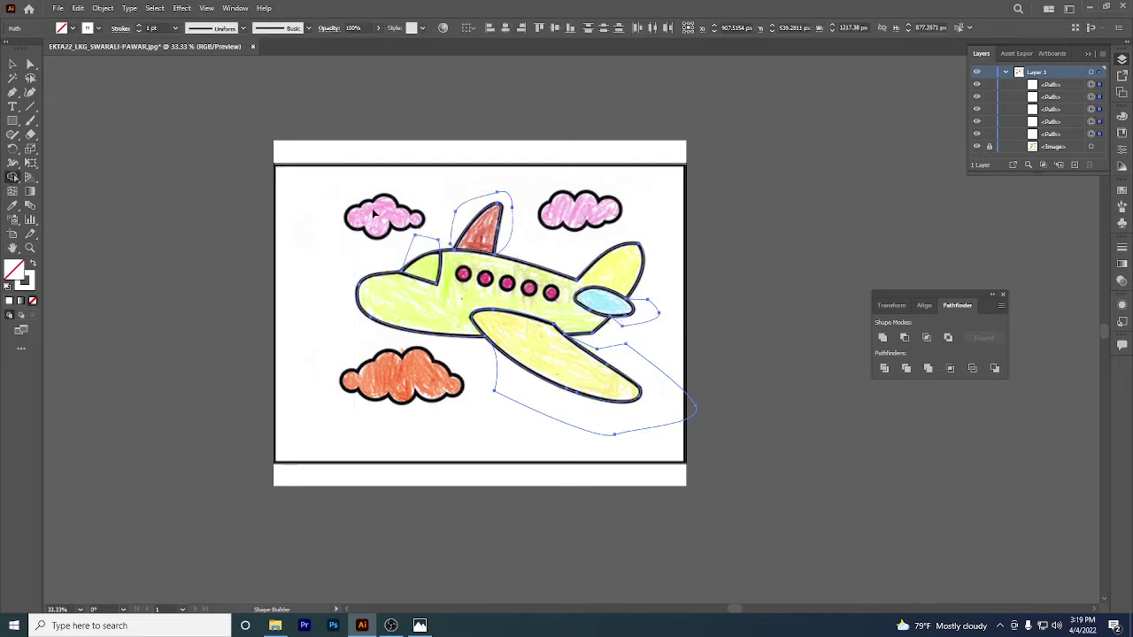
alt+click(462, 220)
alt+click(644, 311)
alt+click(652, 381)
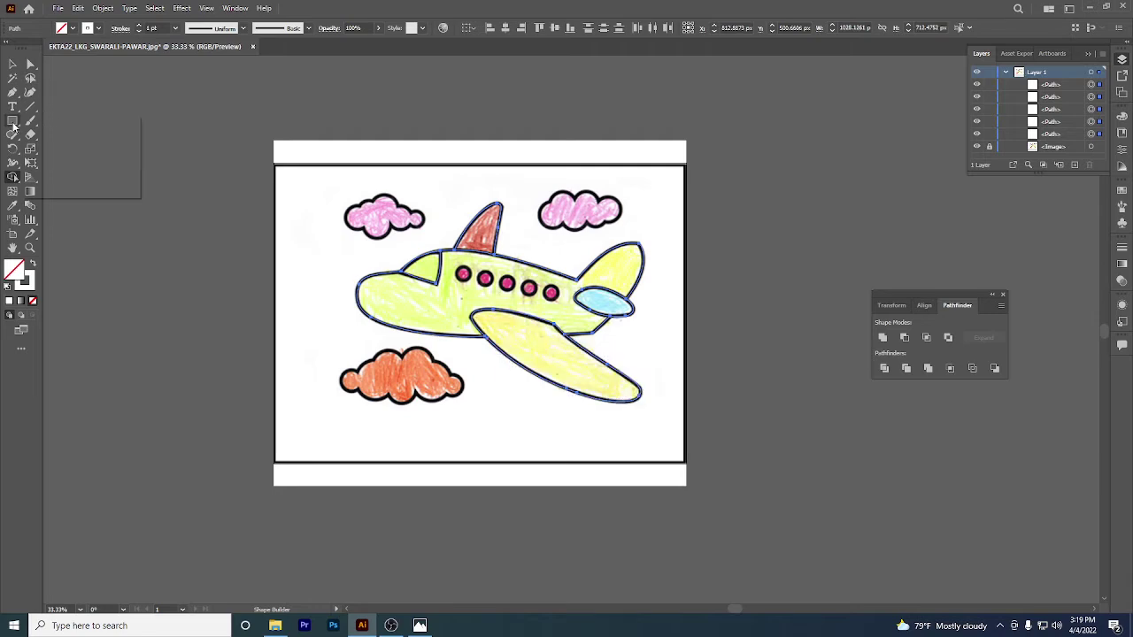
- Draw a circle of about 50.45 px over the first pink window and nudge it into place
click(58, 149)
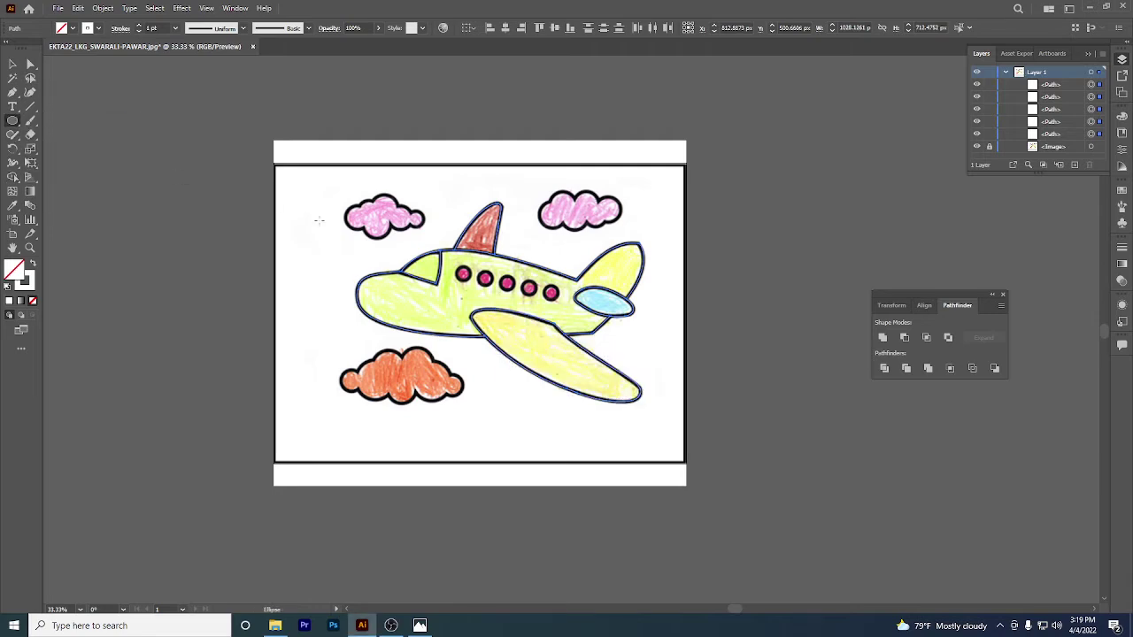
scroll(414, 291, up, 3)
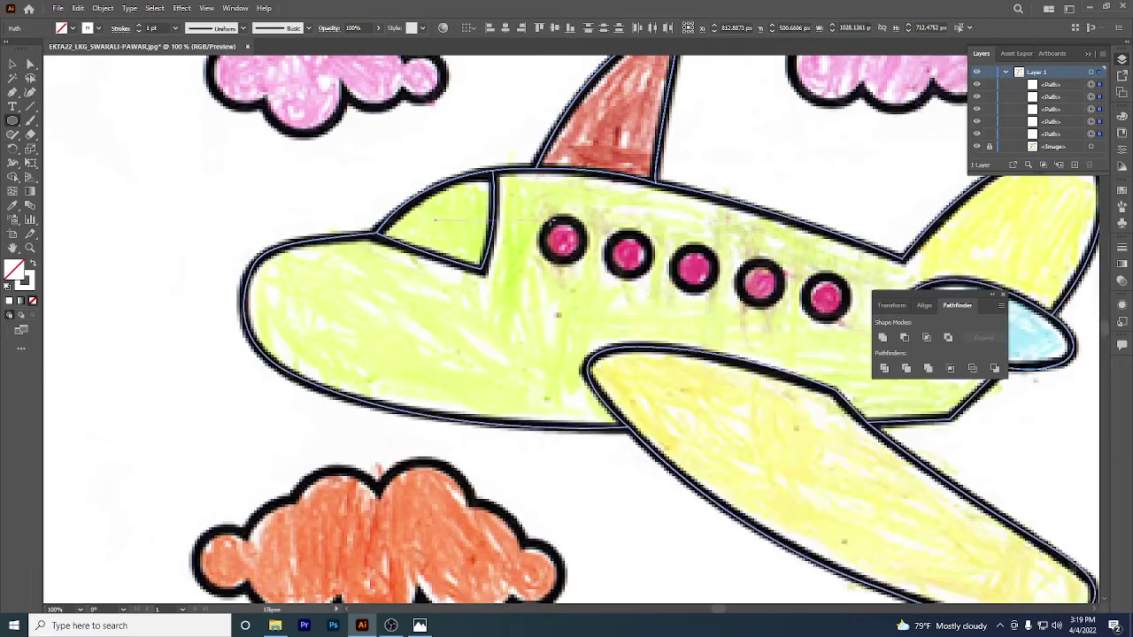
drag(543, 219, 588, 262)
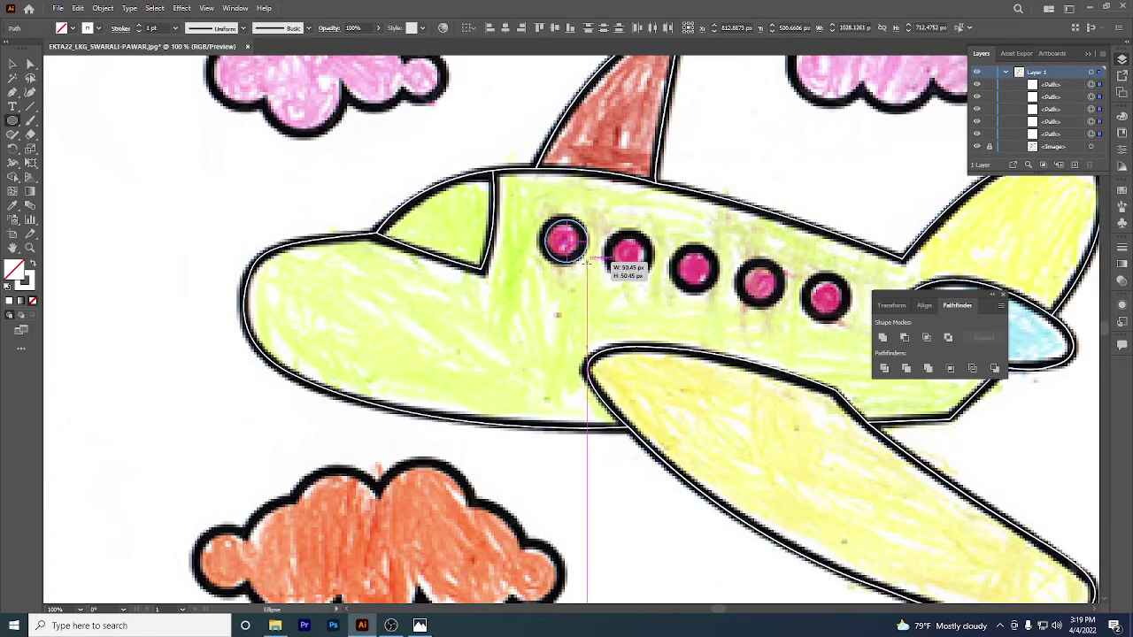
drag(566, 245, 564, 242)
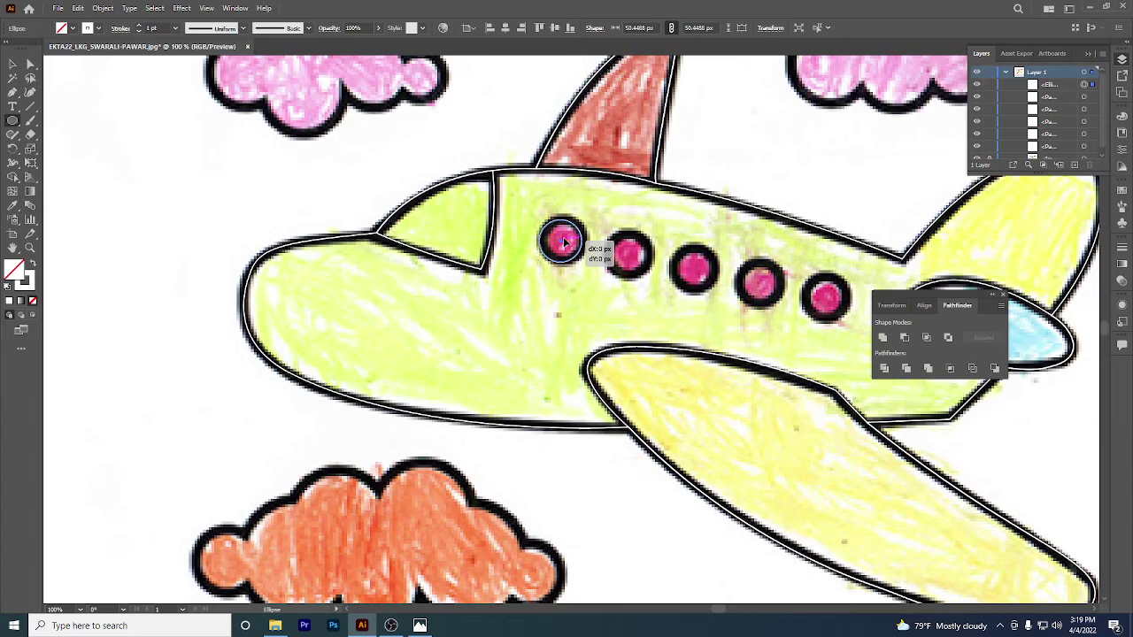
scroll(564, 242, up, 1)
scroll(567, 242, up, 2)
key(Right)
key(Right)
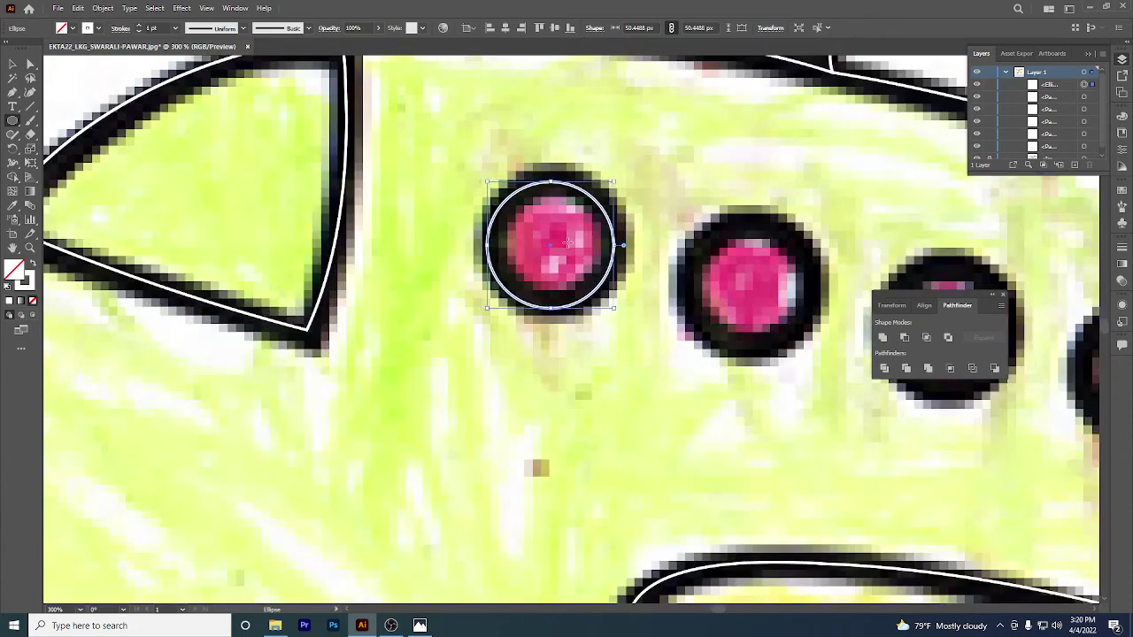
key(Right)
key(Right)
key(Up)
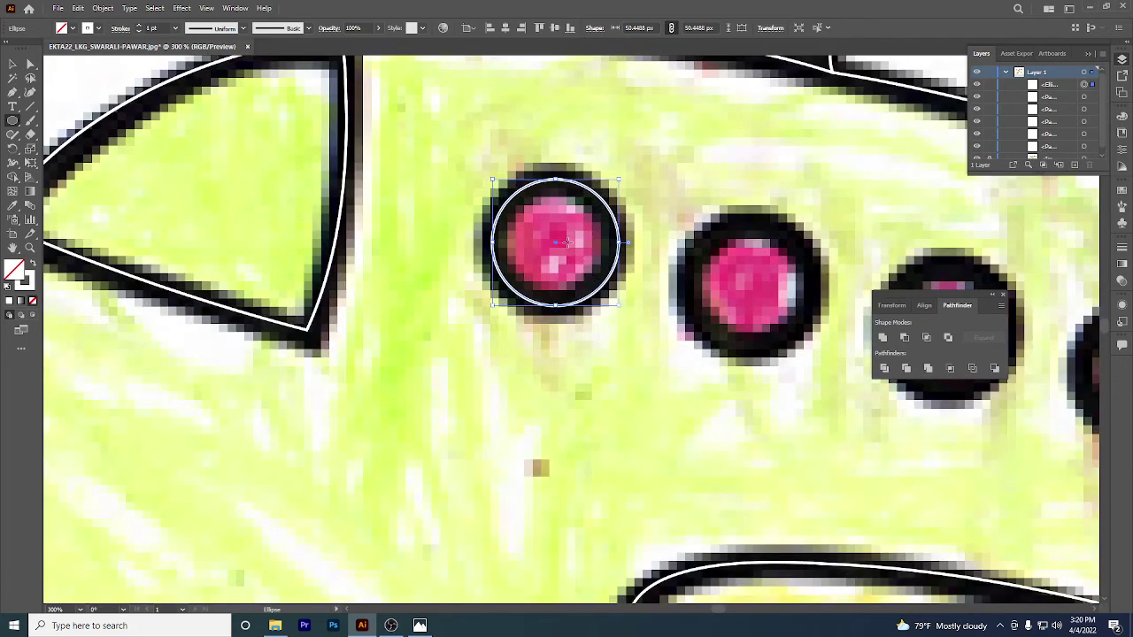
scroll(566, 242, down, 3)
- Fill the window circle with pink sampled from the drawing
click(12, 203)
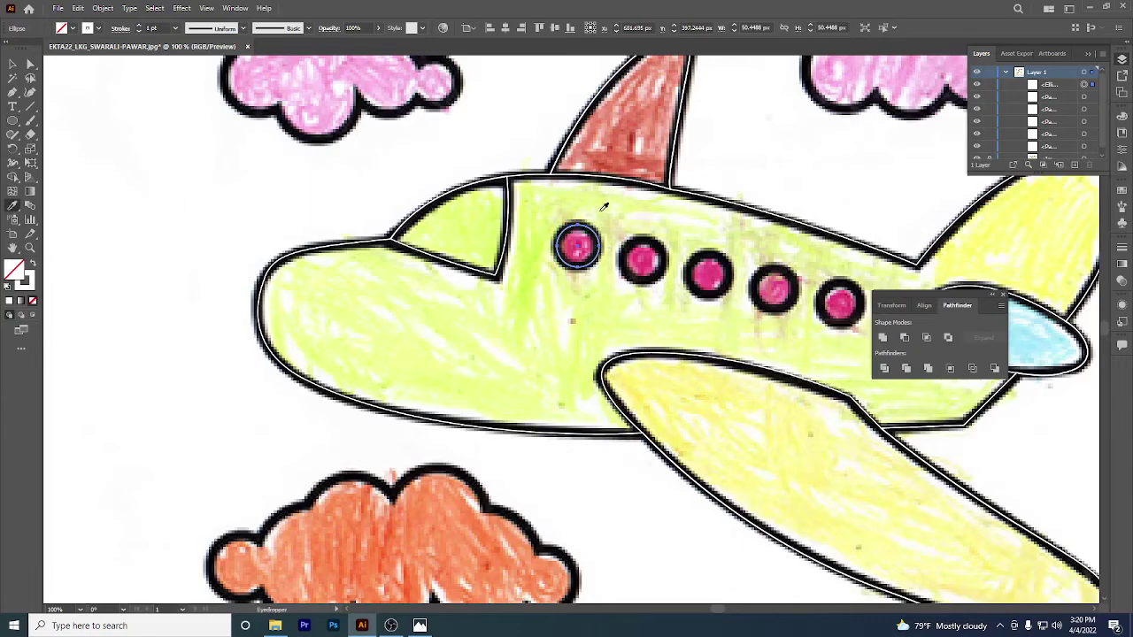
scroll(577, 239, up, 3)
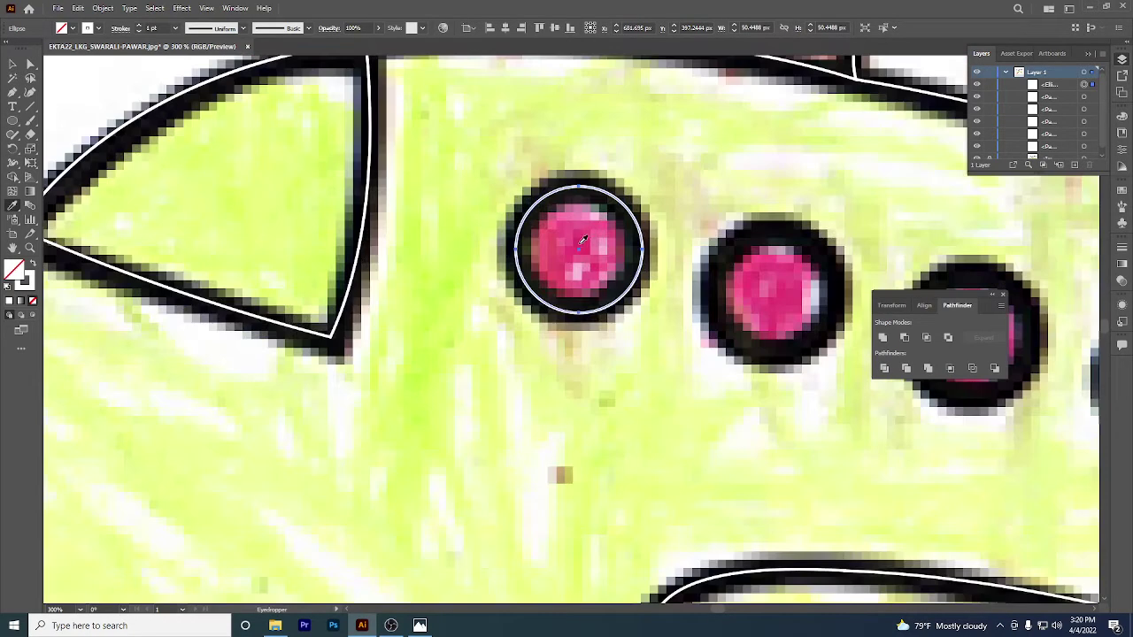
click(584, 236)
scroll(582, 240, down, 4)
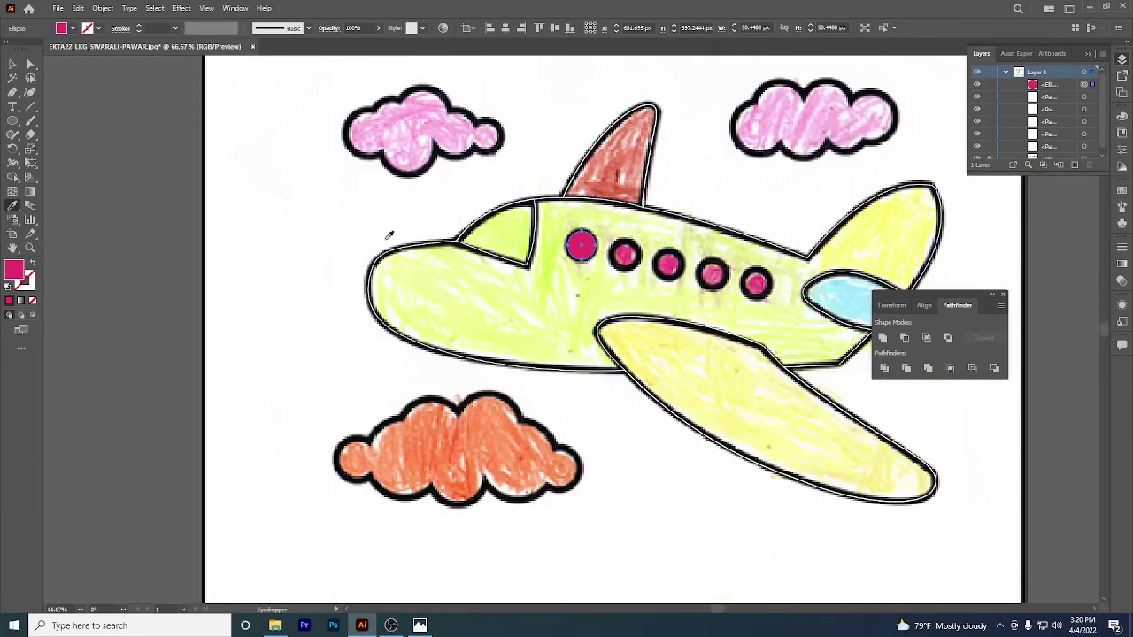
- Give the circle a black (000000) stroke of 7 pt
click(9, 301)
double_click(25, 281)
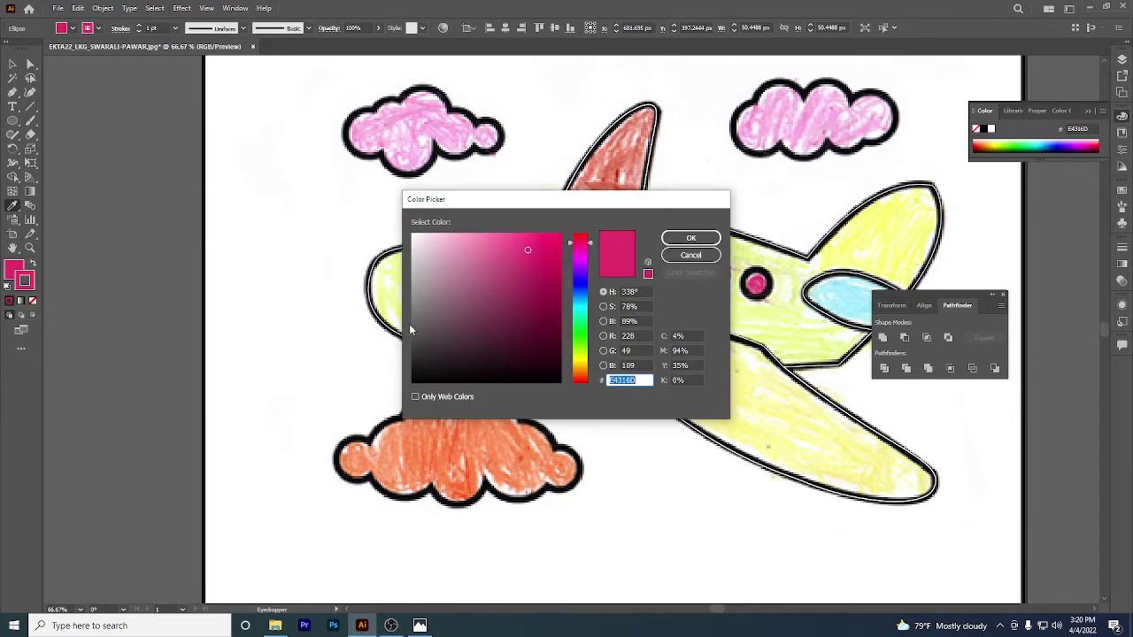
click(689, 237)
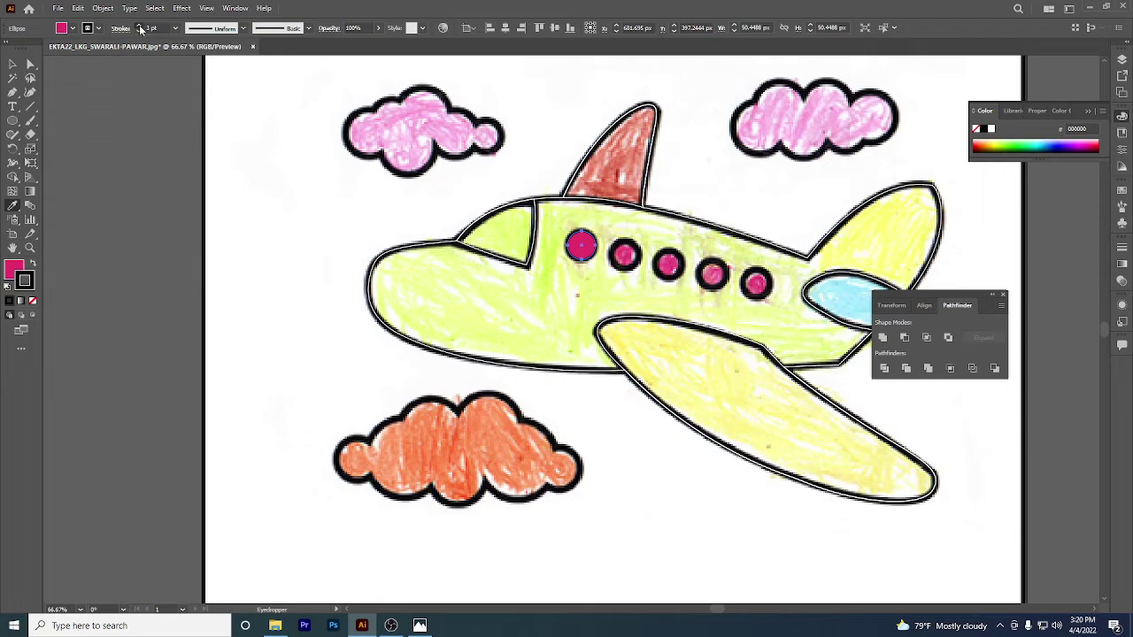
click(139, 29)
scroll(583, 243, up, 5)
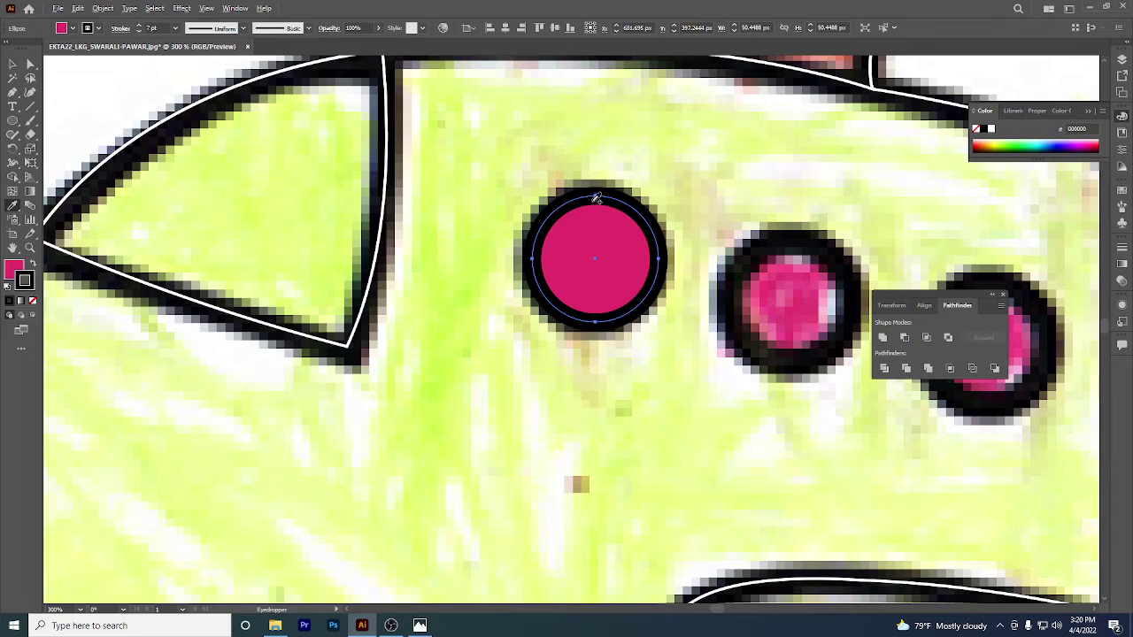
- Alt-drag copies of the outlined pink circle onto the other four windows
click(13, 64)
key(ctrl+minus)
key(ctrl+minus)
key(ctrl+minus)
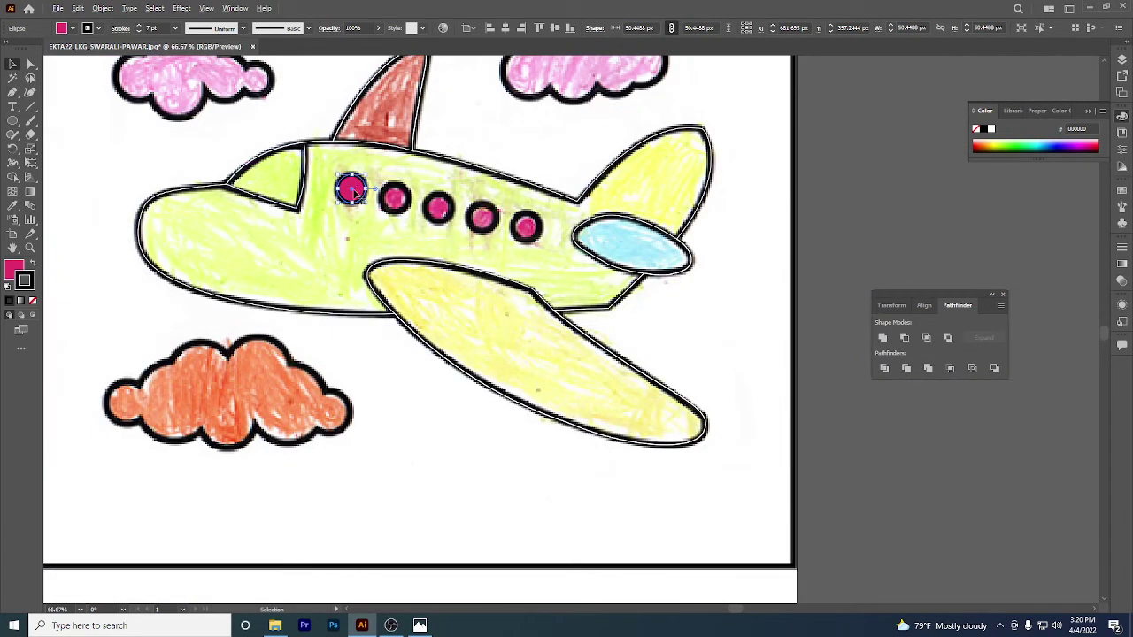
mouse_move(354, 191)
mouse_down()
mouse_move(647, 263)
mouse_move(385, 196)
mouse_move(760, 274)
mouse_move(777, 288)
mouse_up()
scroll(392, 195, up, 3)
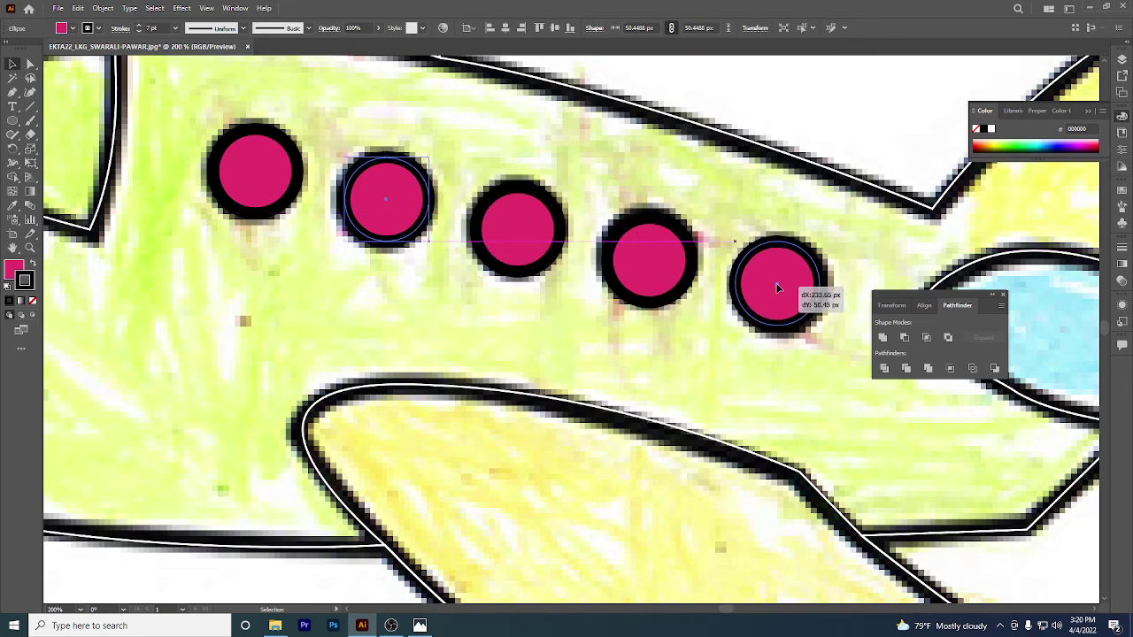
scroll(780, 286, down, 4)
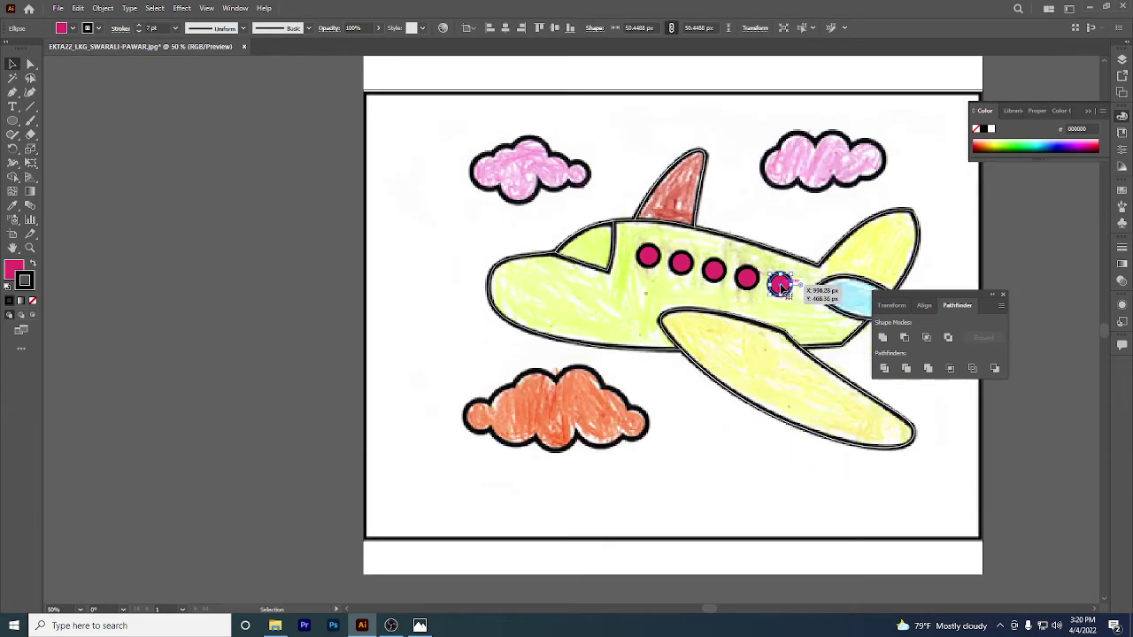
drag(780, 286, 542, 183)
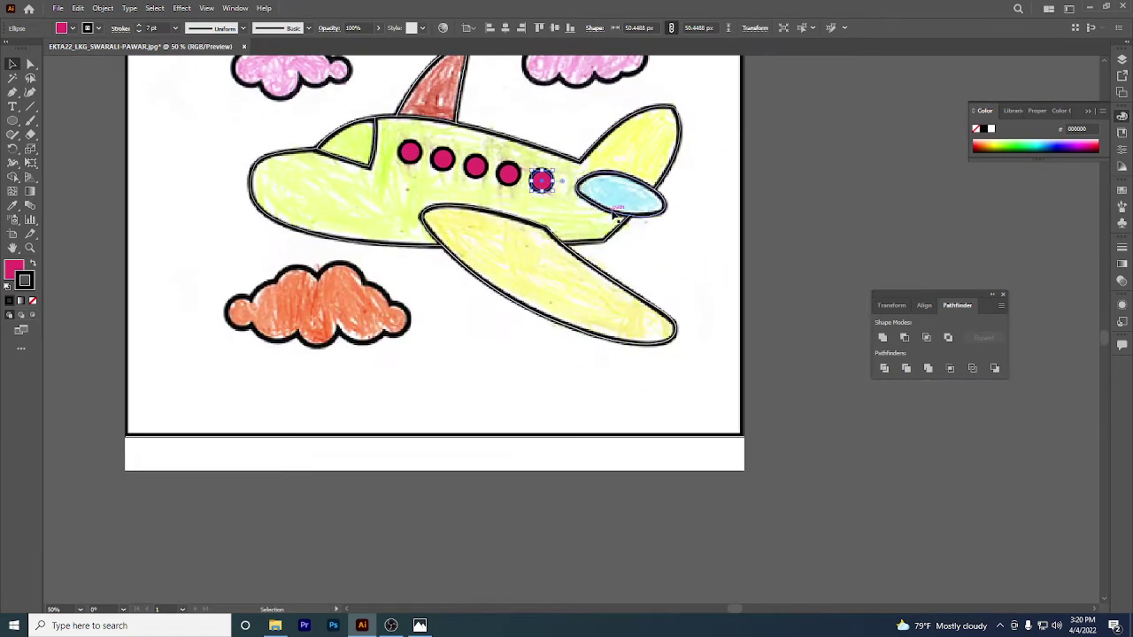
- Fill the rear window with its sampled blue and the wing with its sampled yellow
click(612, 212)
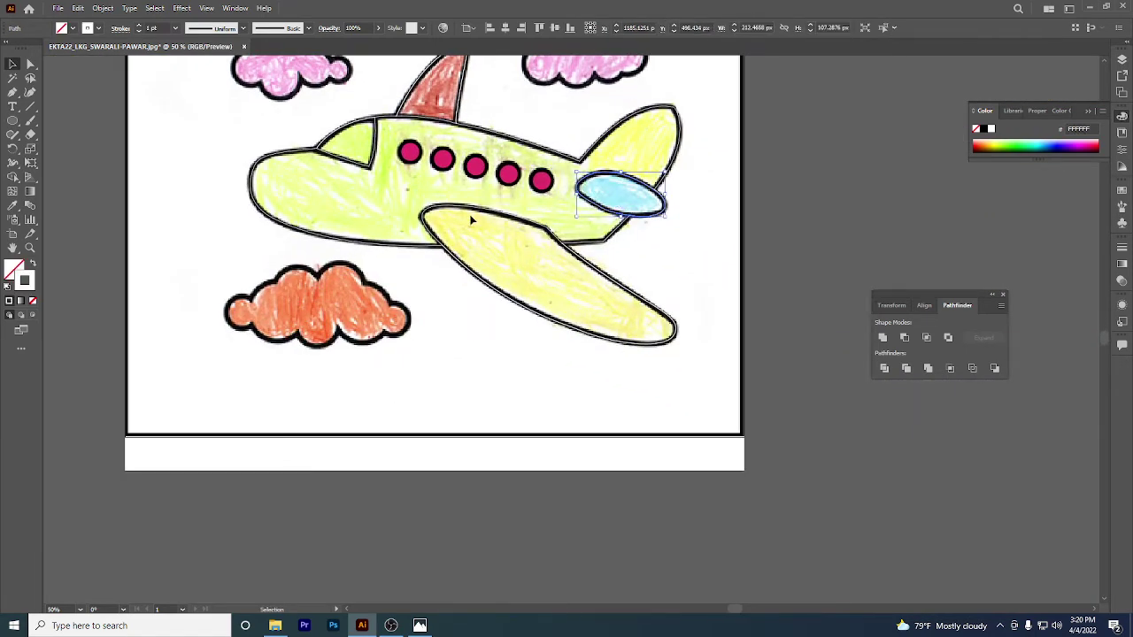
click(12, 207)
click(623, 193)
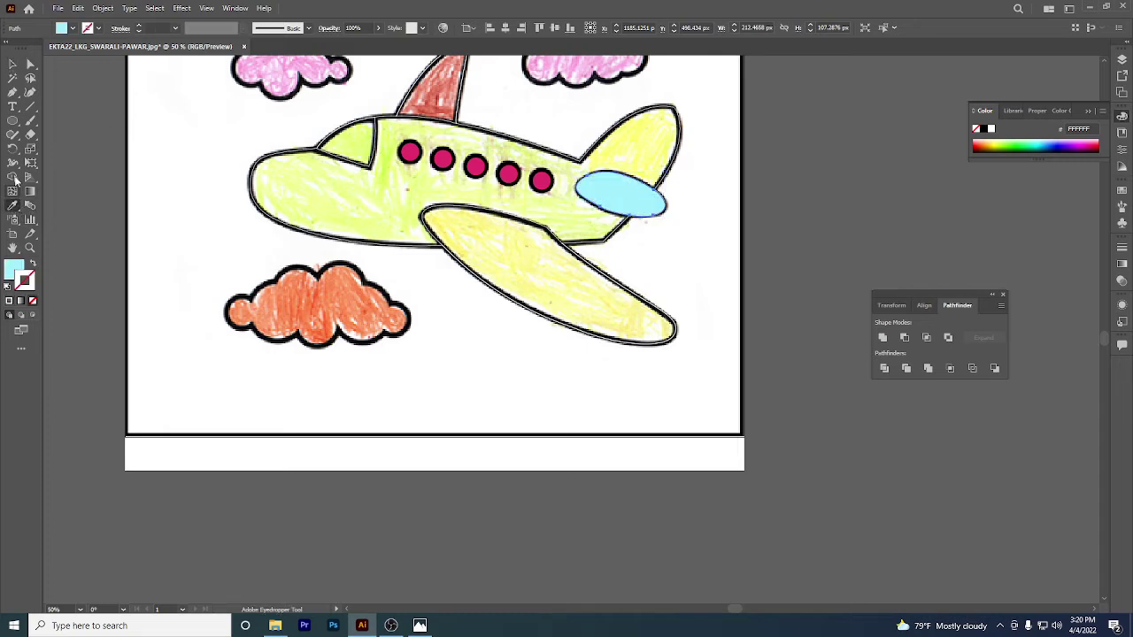
click(11, 65)
click(509, 232)
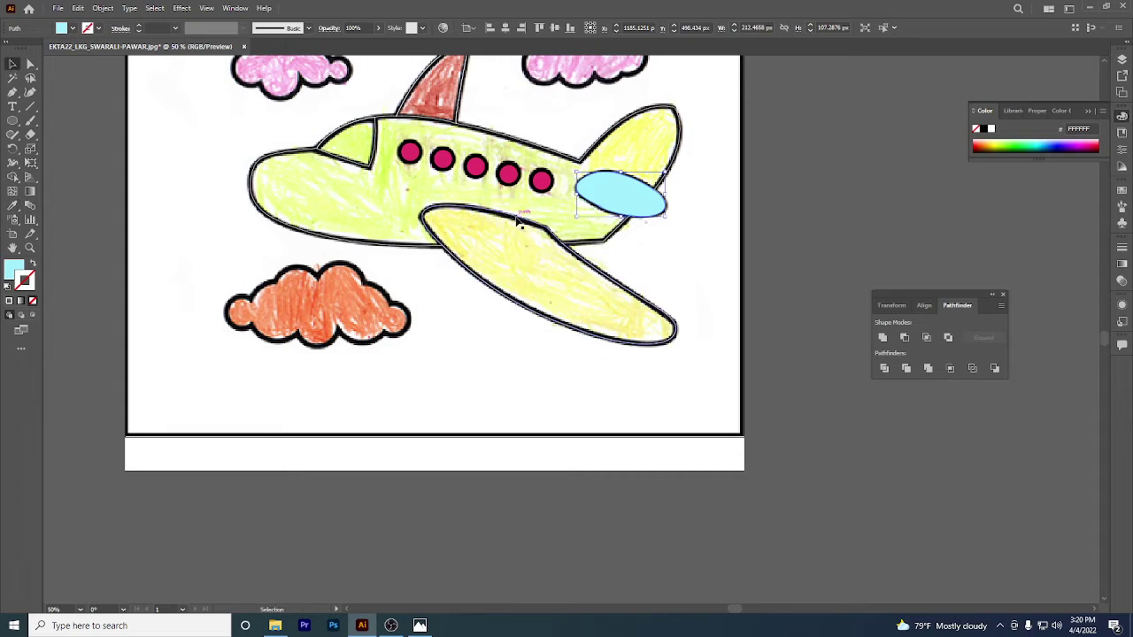
click(12, 207)
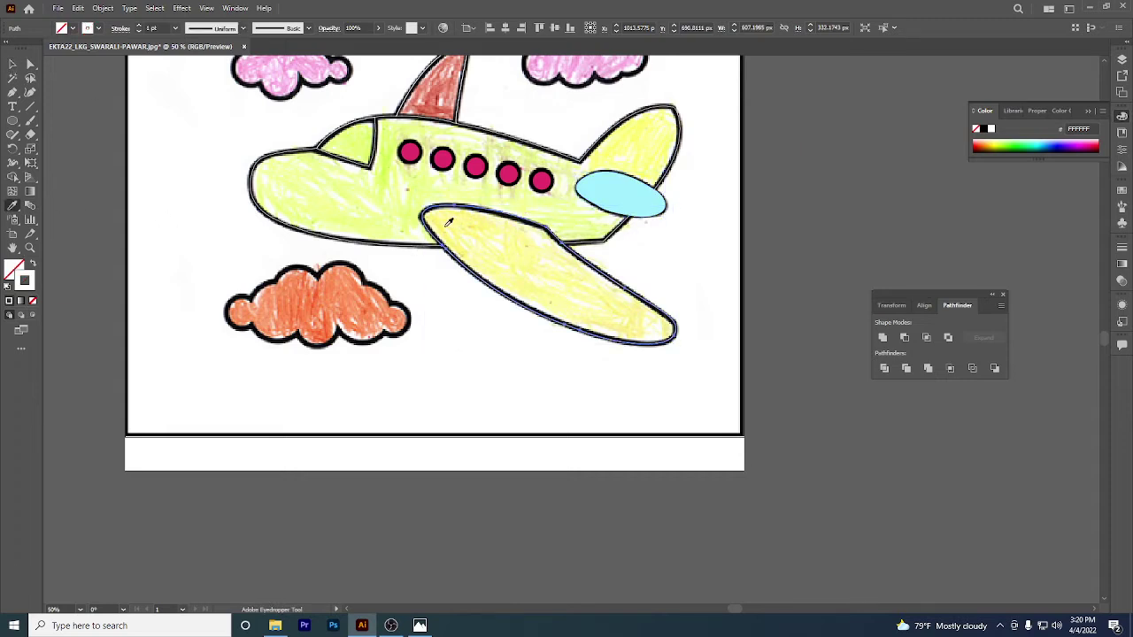
click(444, 223)
- Fill the tail fin with red sampled from the drawing
click(13, 65)
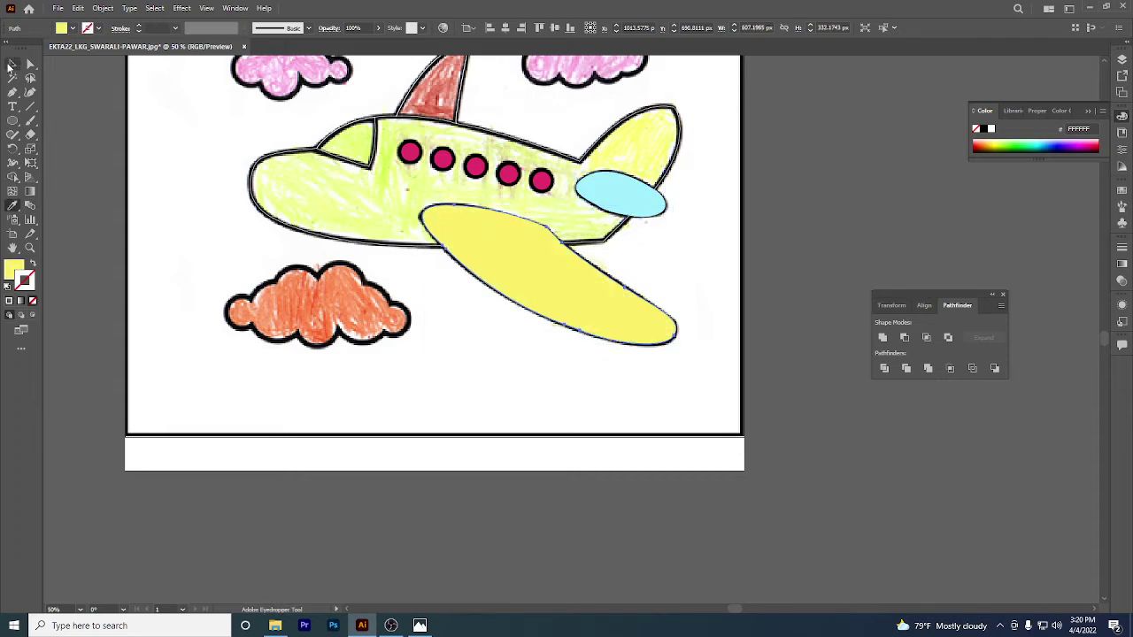
click(228, 157)
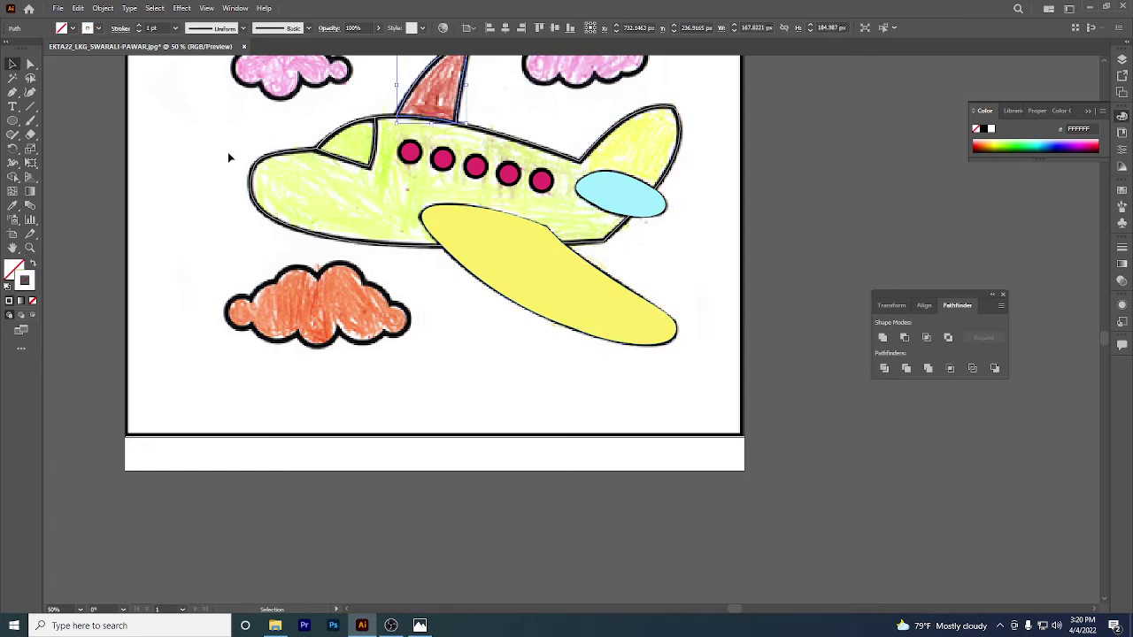
click(13, 205)
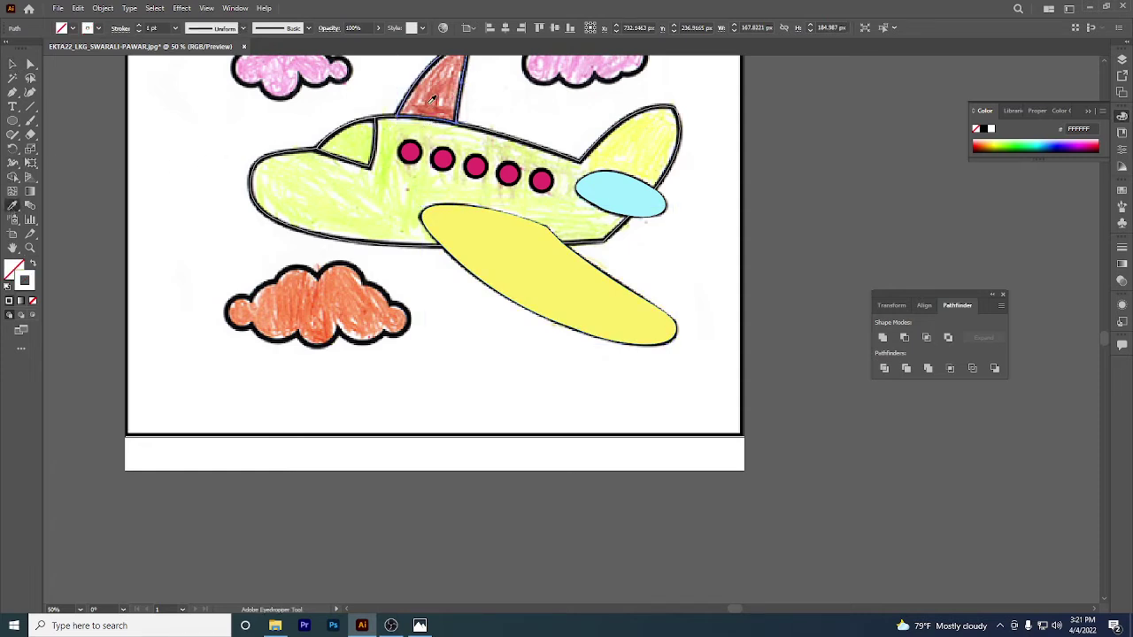
click(432, 100)
click(12, 64)
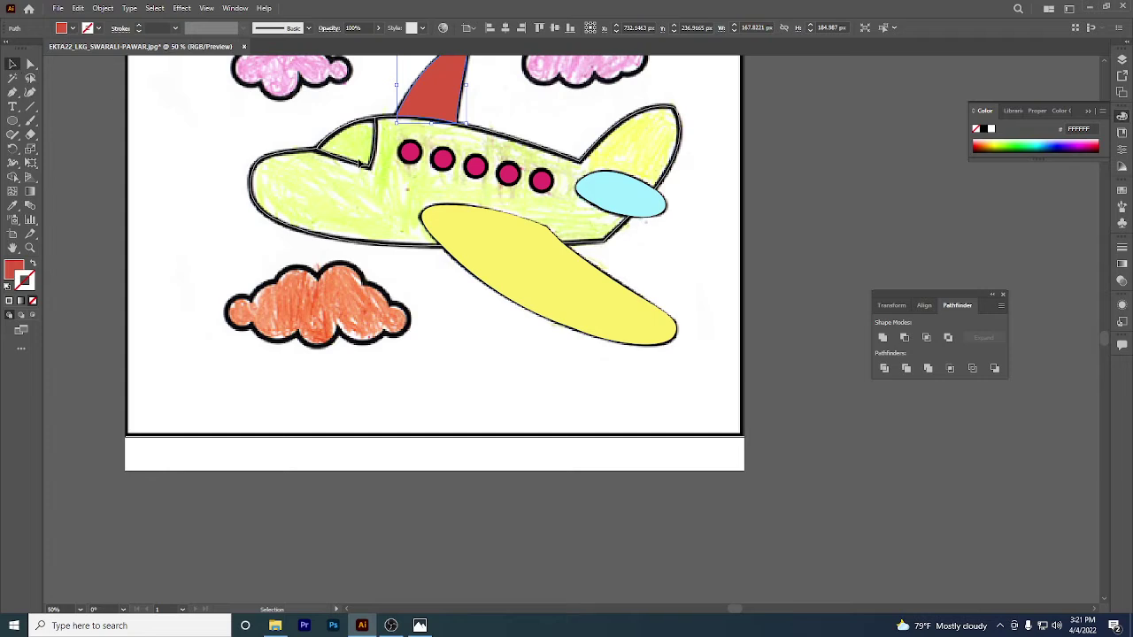
- Fill the cockpit window with a darker green, B6D632
click(359, 163)
click(12, 205)
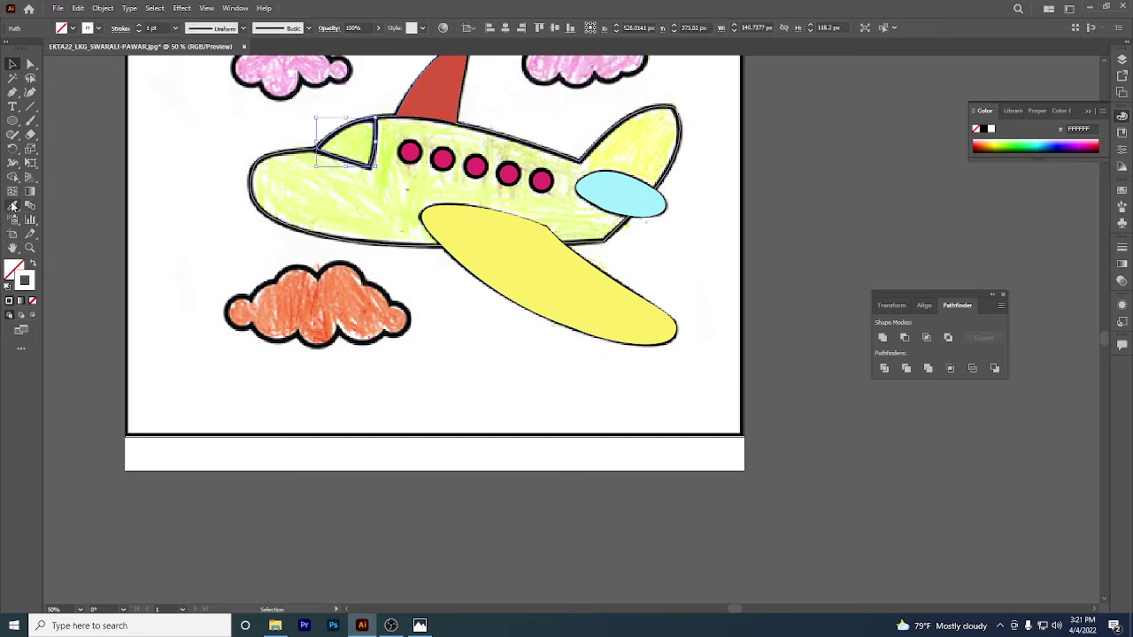
click(364, 148)
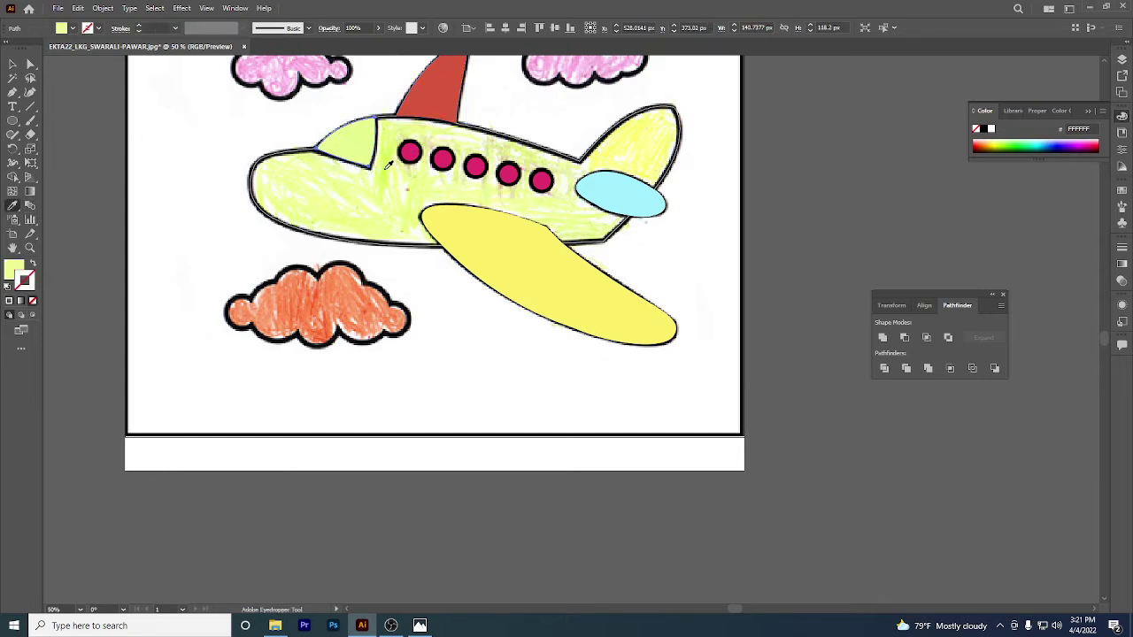
click(388, 165)
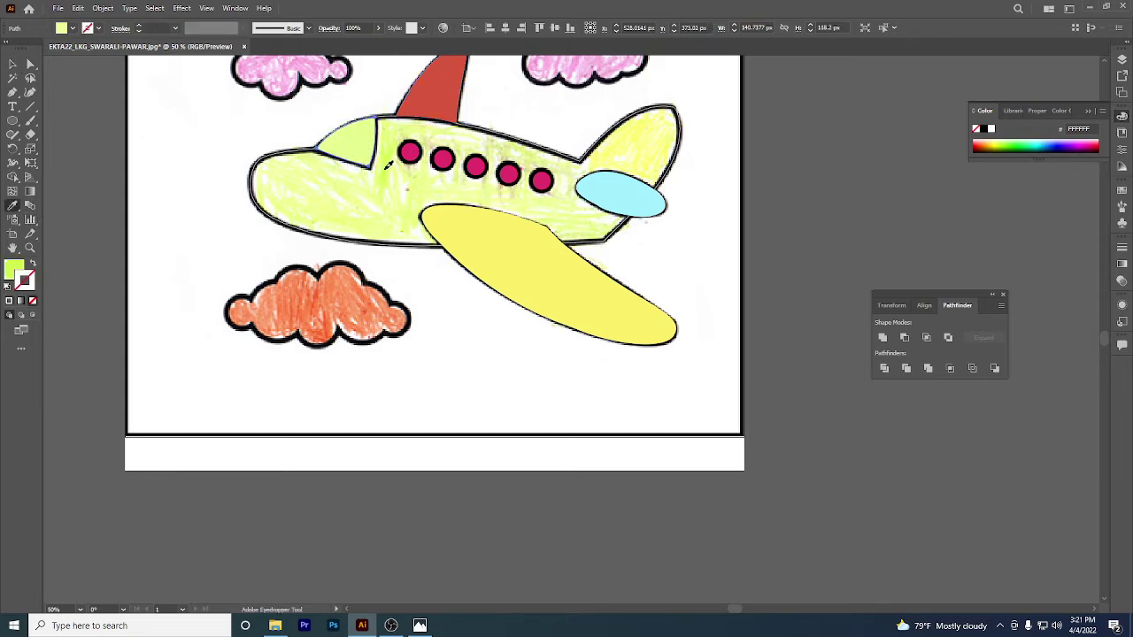
double_click(13, 269)
click(526, 254)
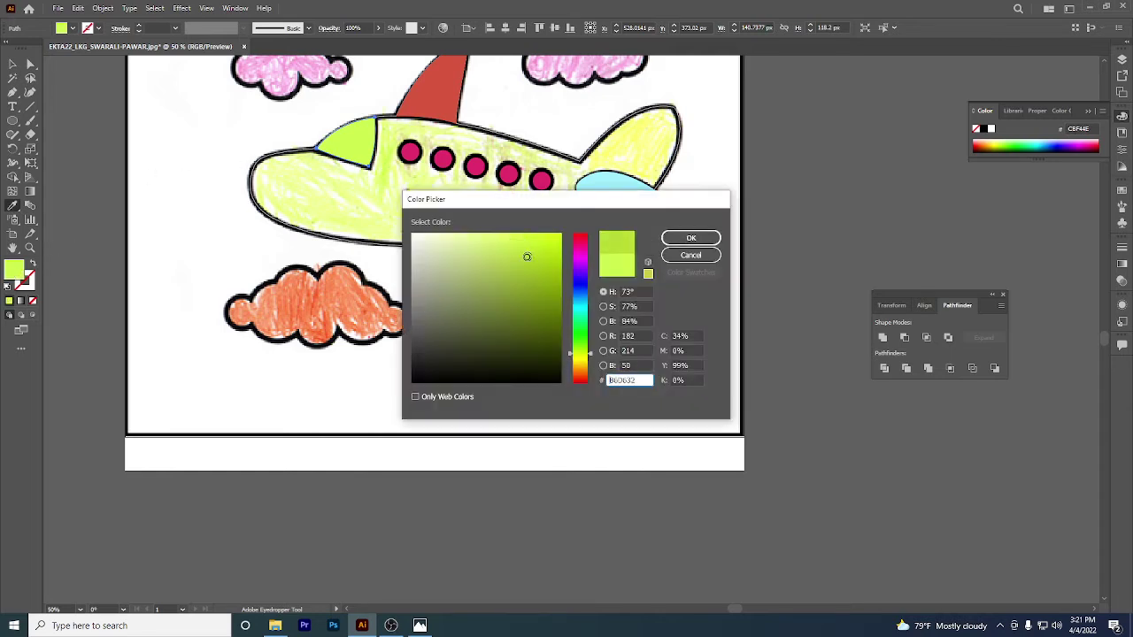
click(681, 238)
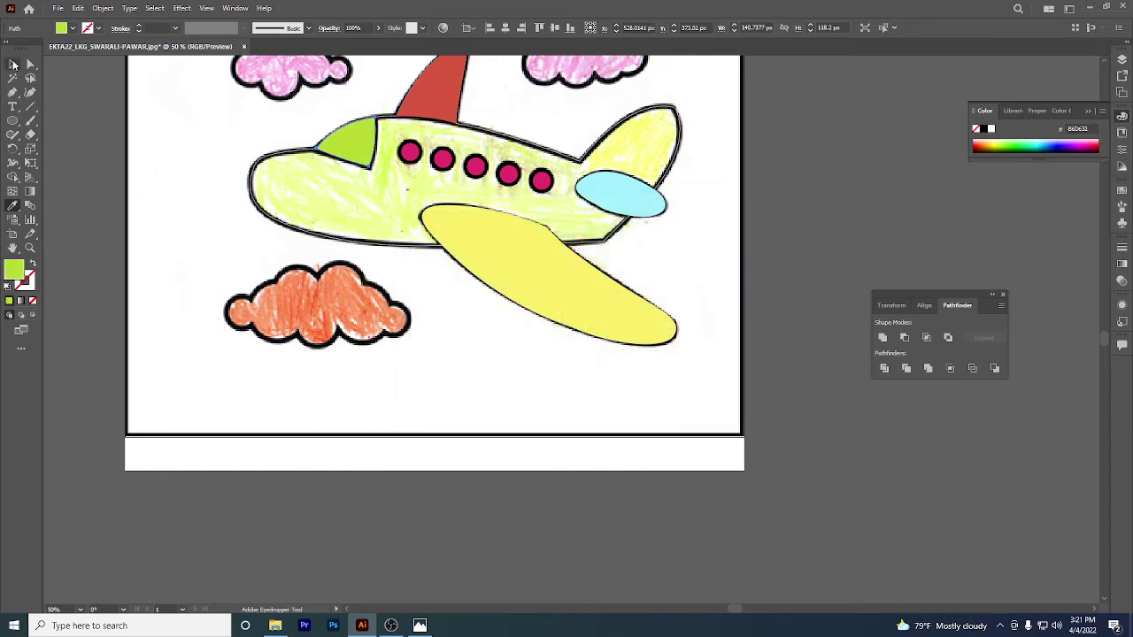
click(12, 64)
click(254, 180)
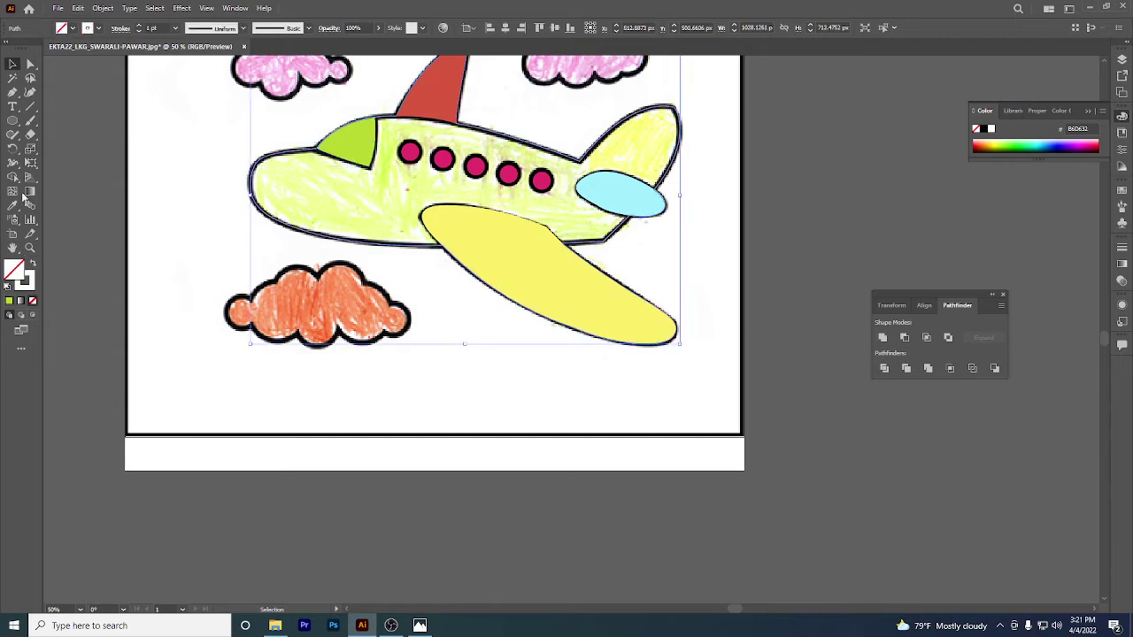
- Fill the plane body with light yellow sampled from the sketch using the Eyedropper
click(12, 205)
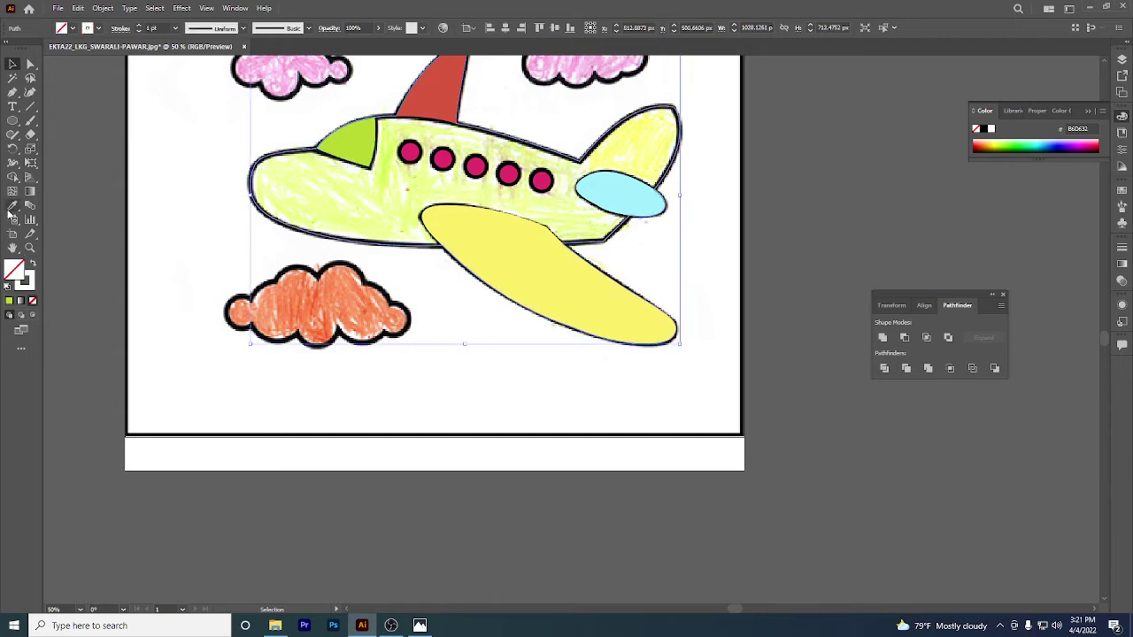
click(378, 191)
scroll(435, 188, down, 2)
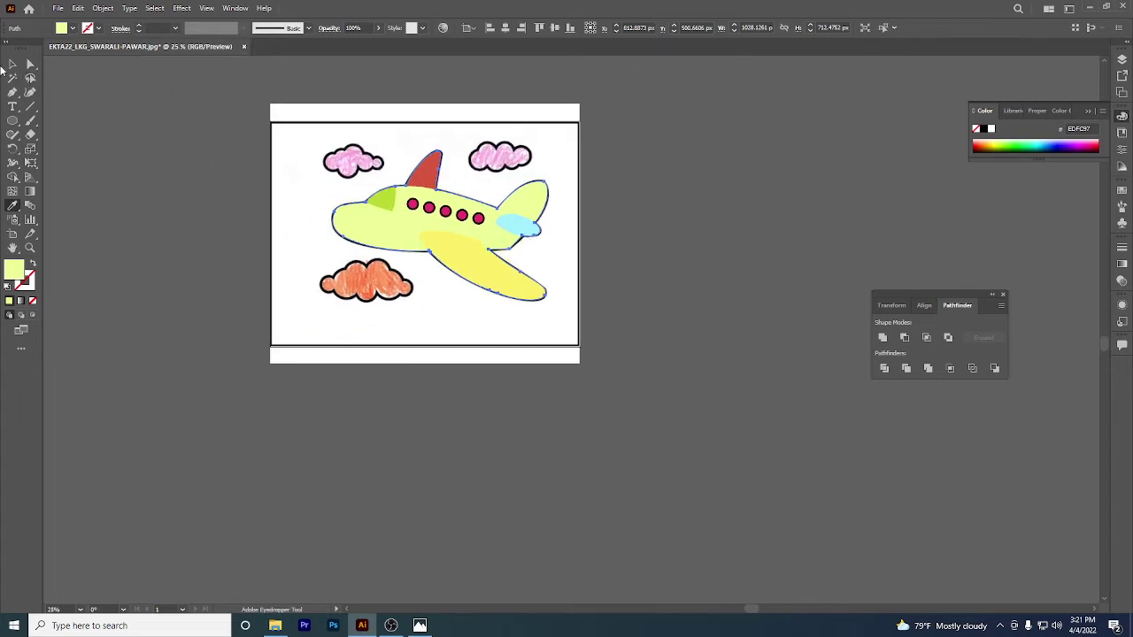
- Select all the plane's parts and set their outline colour to black
click(14, 64)
scroll(364, 210, up, 1)
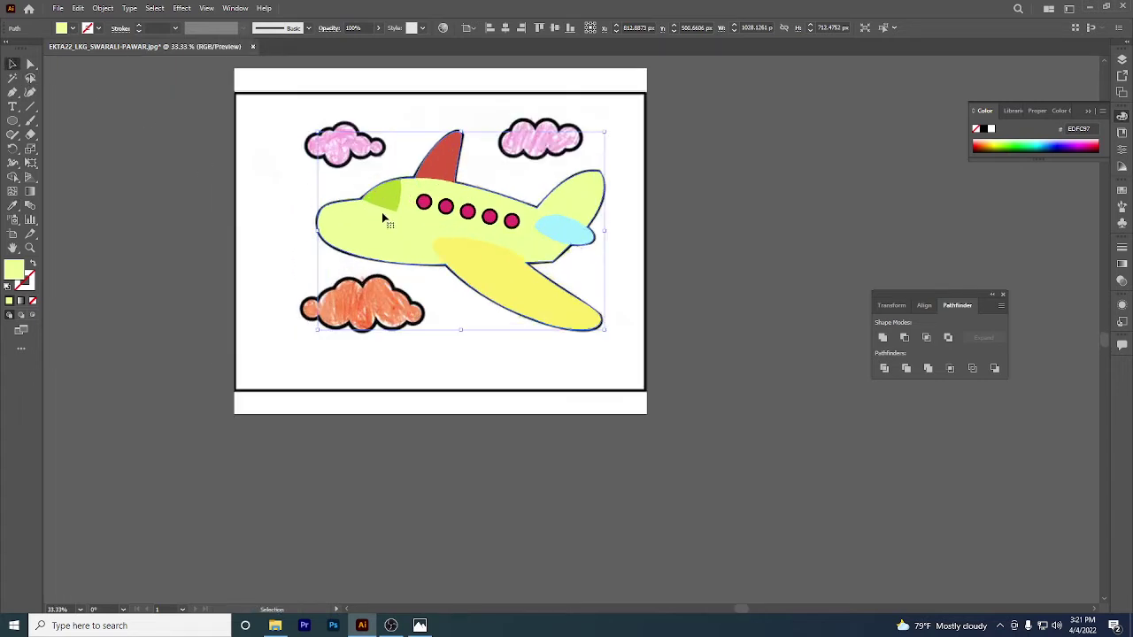
drag(202, 120, 614, 347)
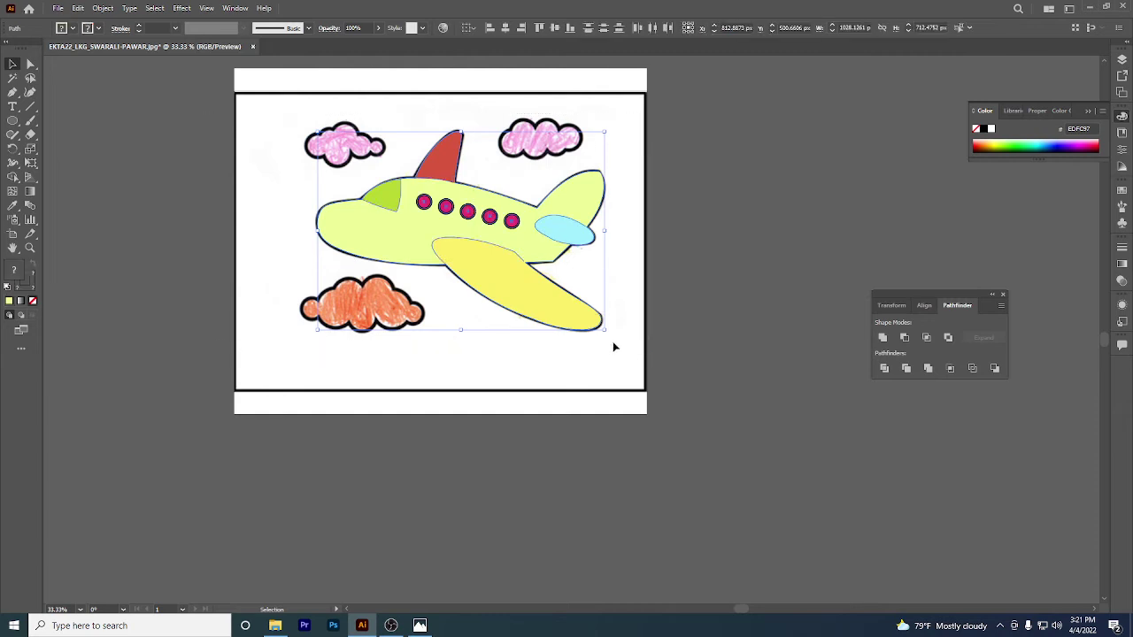
click(9, 301)
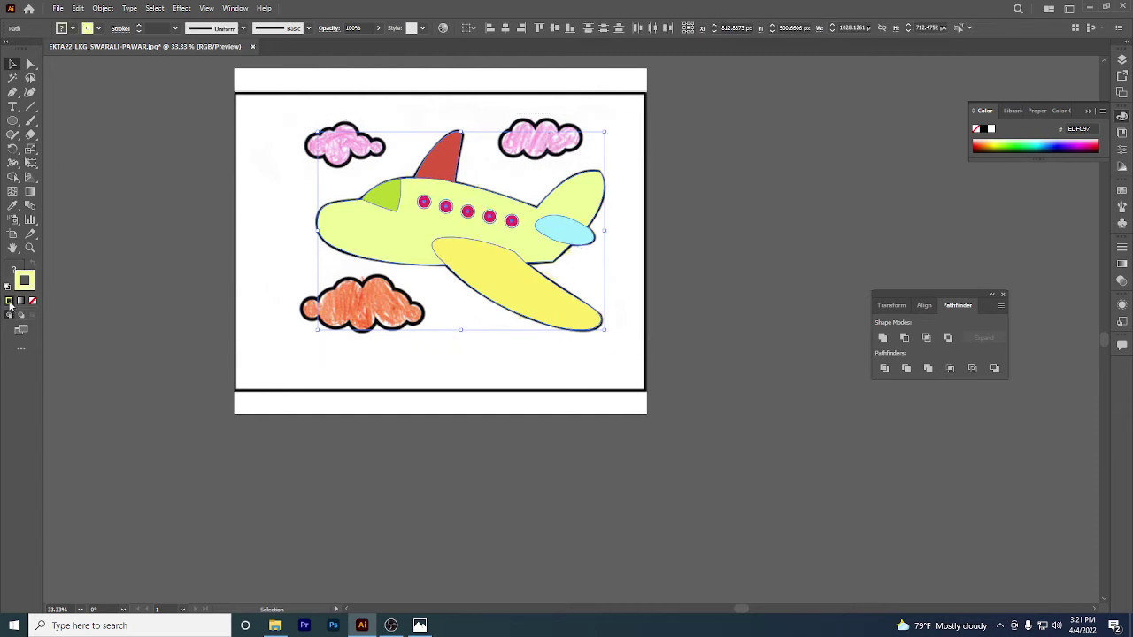
double_click(23, 281)
click(482, 364)
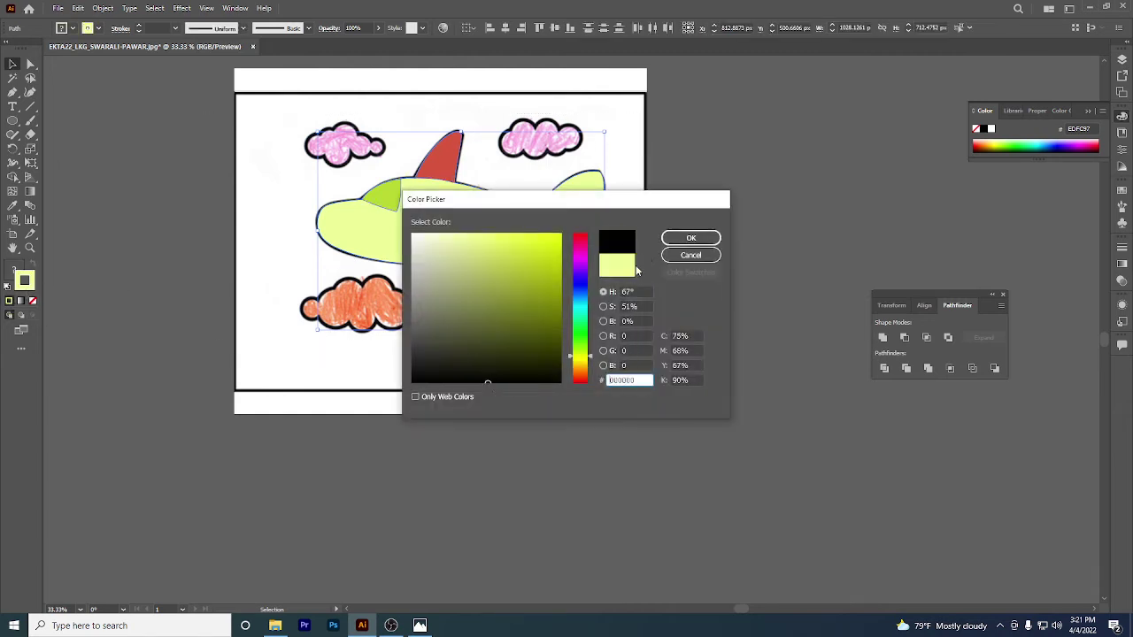
click(691, 238)
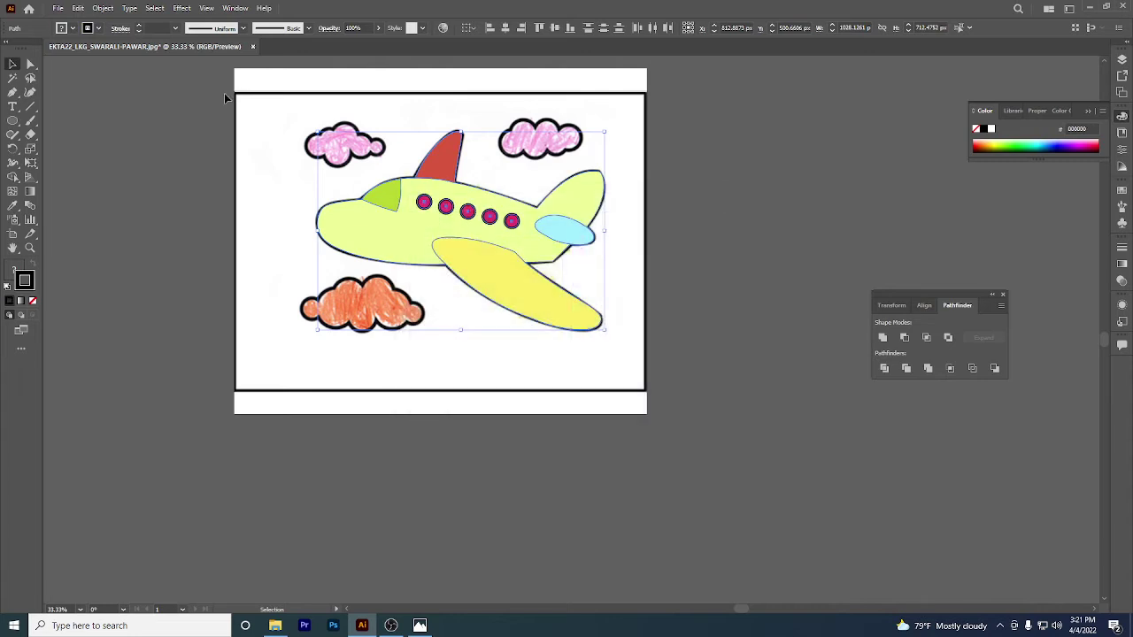
- Increase the plane outlines' stroke weight to 7 pt
click(140, 28)
click(140, 29)
click(140, 28)
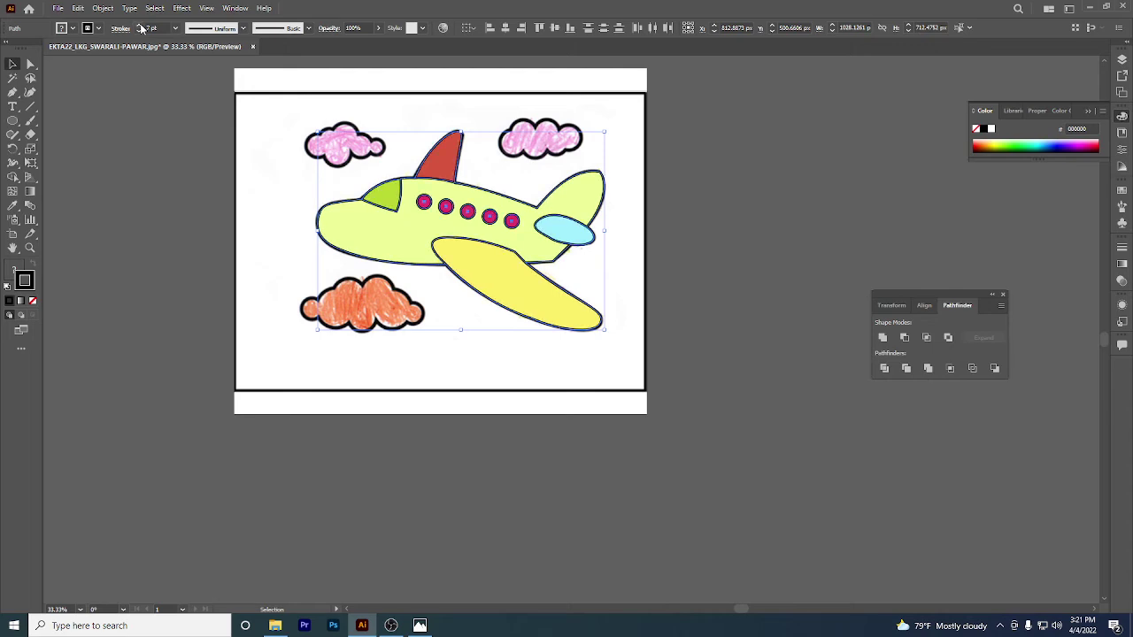
scroll(475, 243, up, 3)
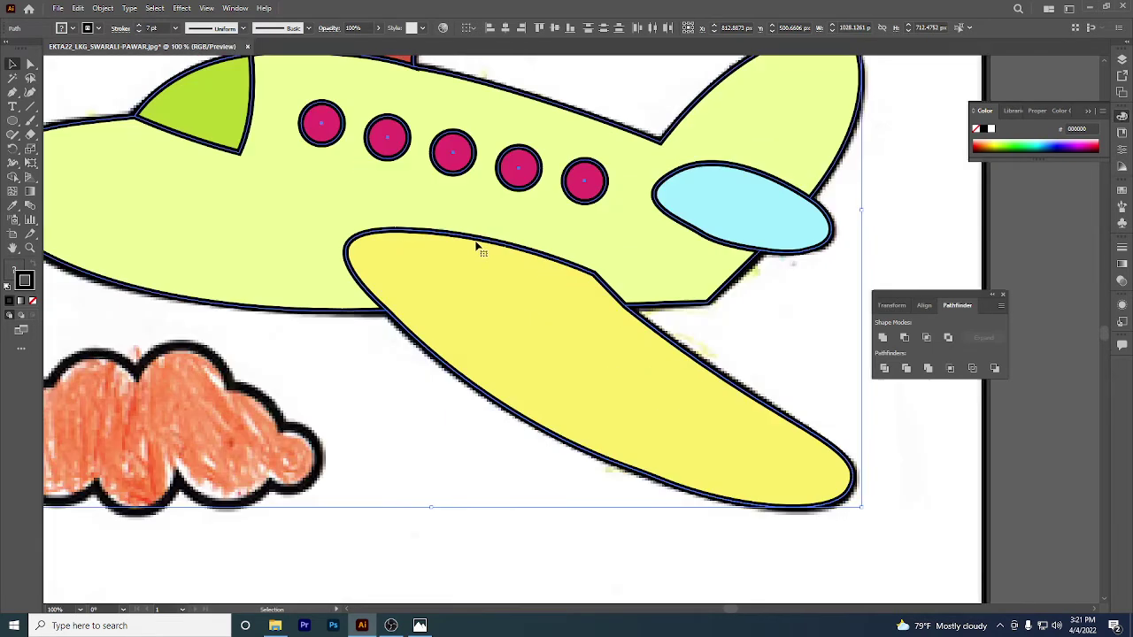
scroll(475, 245, down, 3)
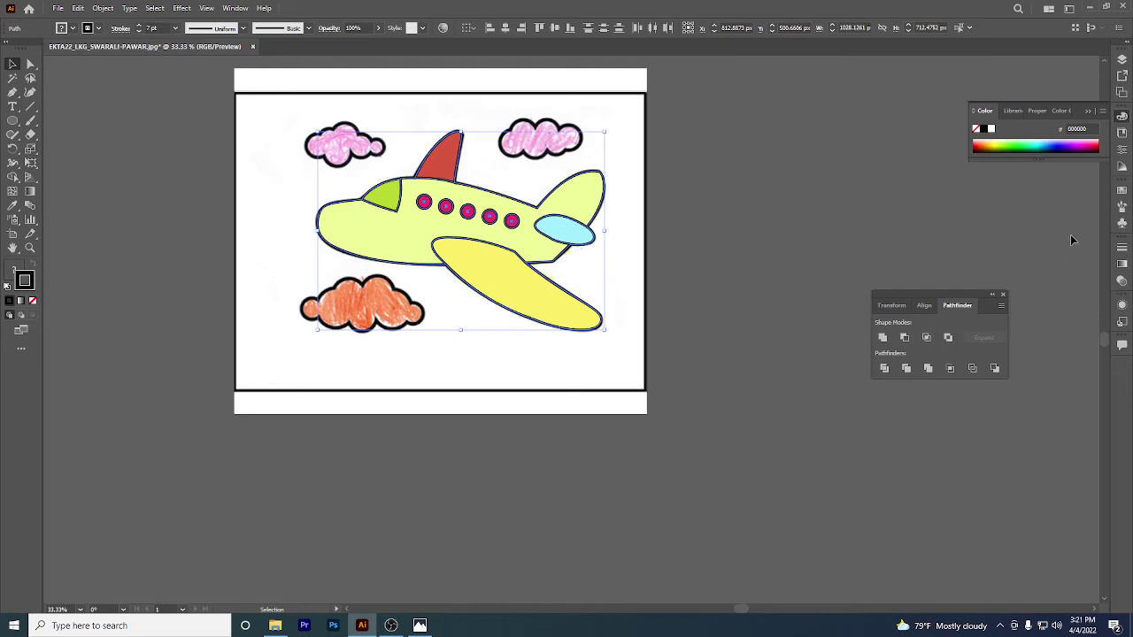
- Apply Round Join and Round Cap to the plane's outlines, then deselect it
click(1121, 247)
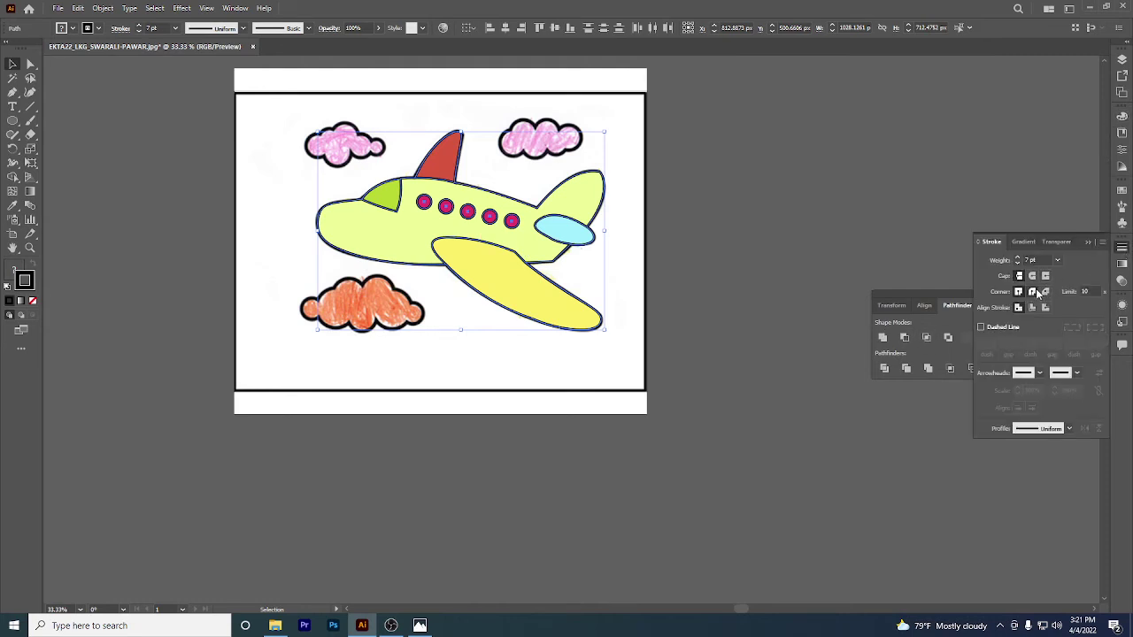
click(1032, 291)
click(1032, 276)
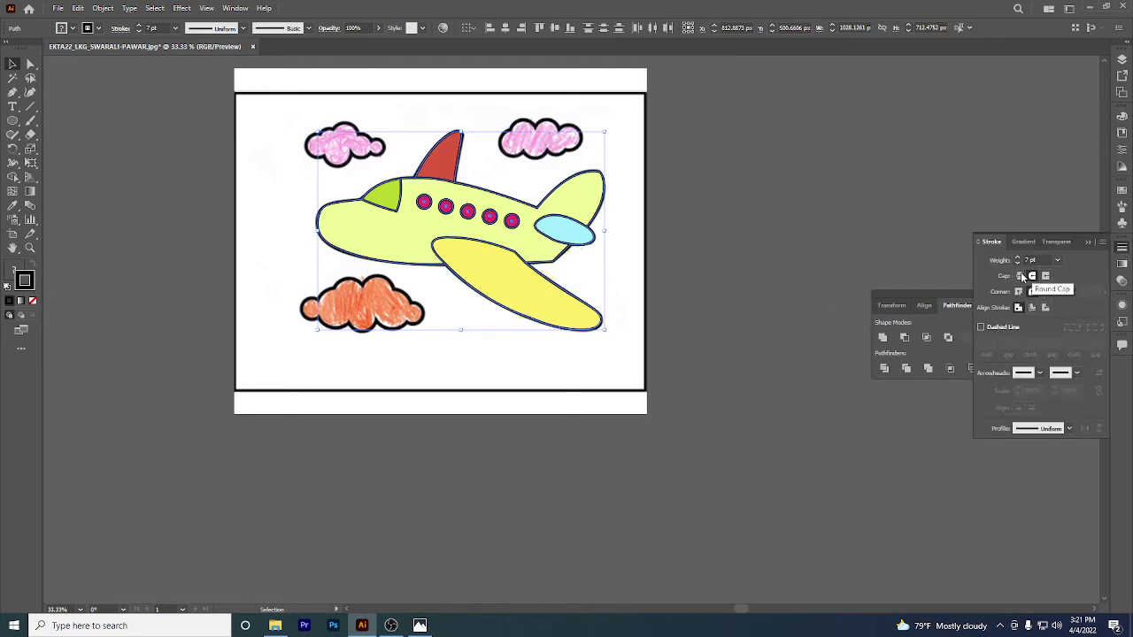
click(717, 285)
scroll(385, 310, down, 2)
scroll(443, 283, down, 1)
- Start a Pen path at the top-left cloud's upper left, curving down its left edge
scroll(506, 310, up, 4)
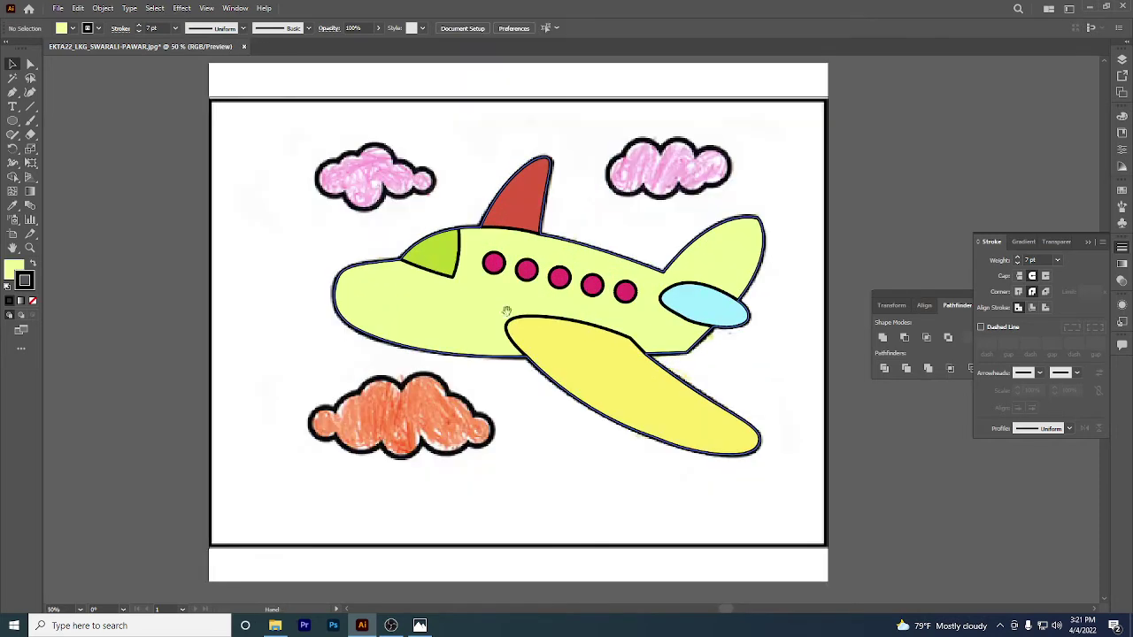
drag(506, 310, 529, 318)
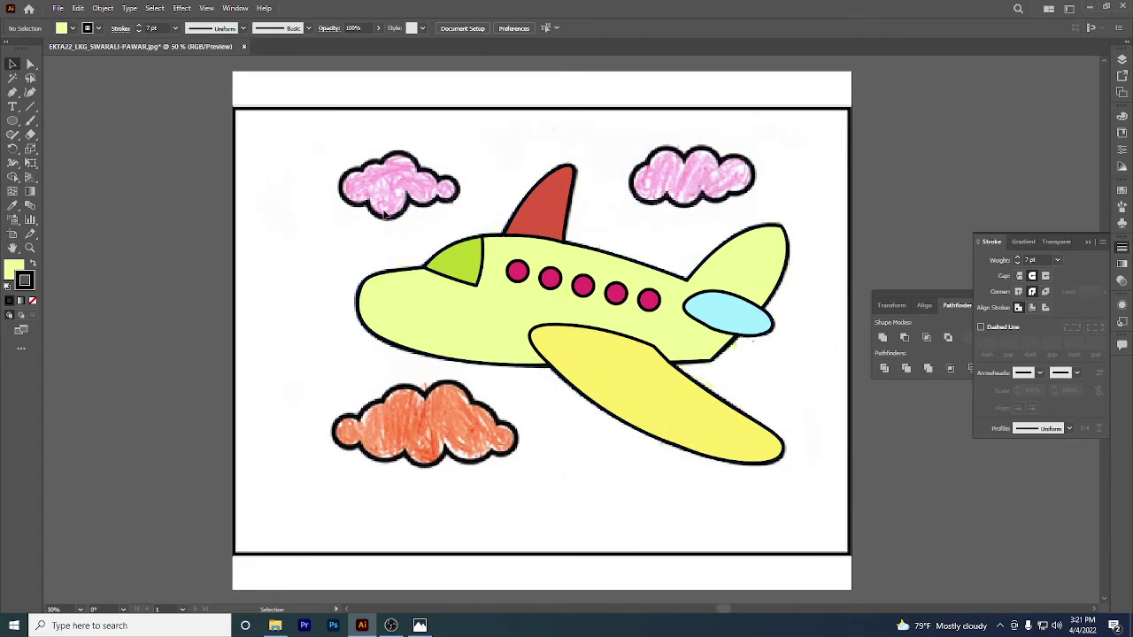
click(12, 92)
scroll(319, 177, up, 2)
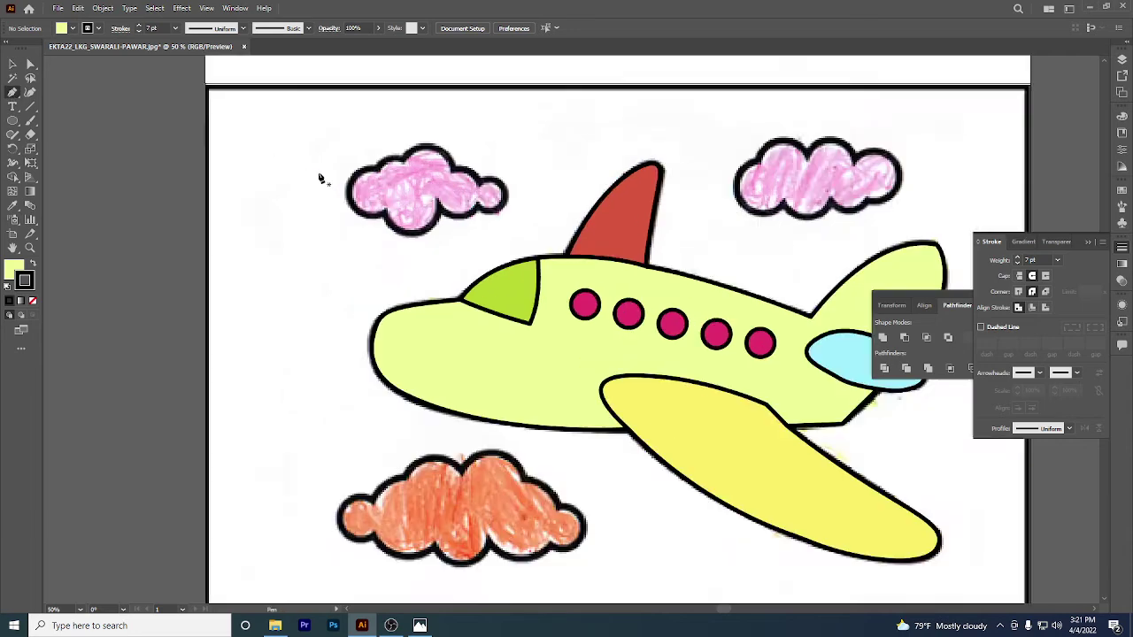
click(408, 170)
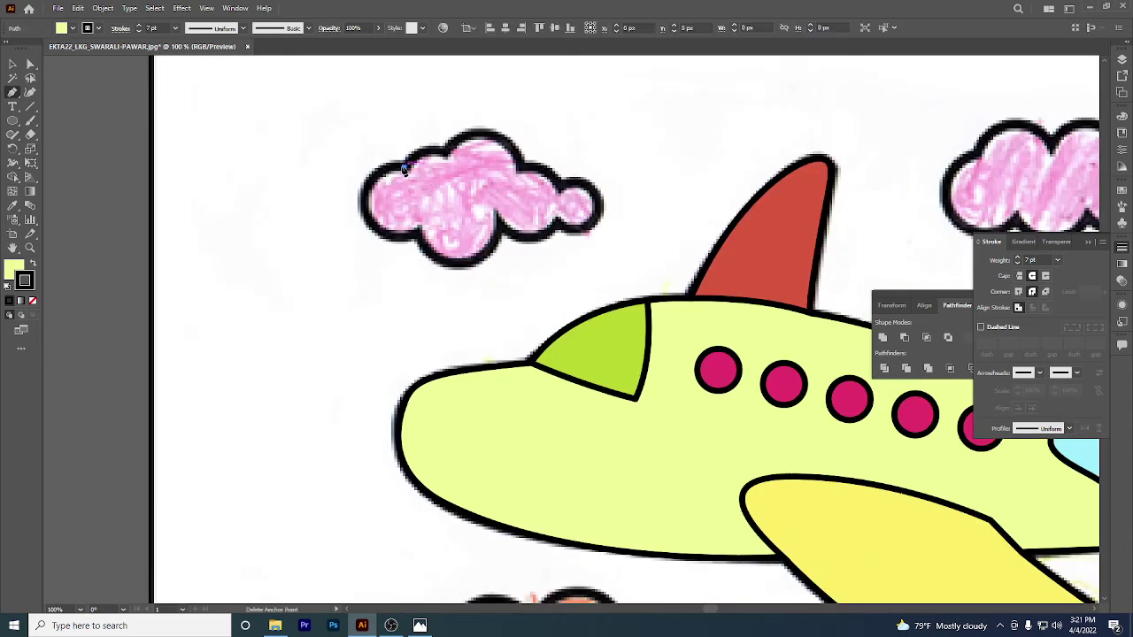
drag(361, 204, 363, 248)
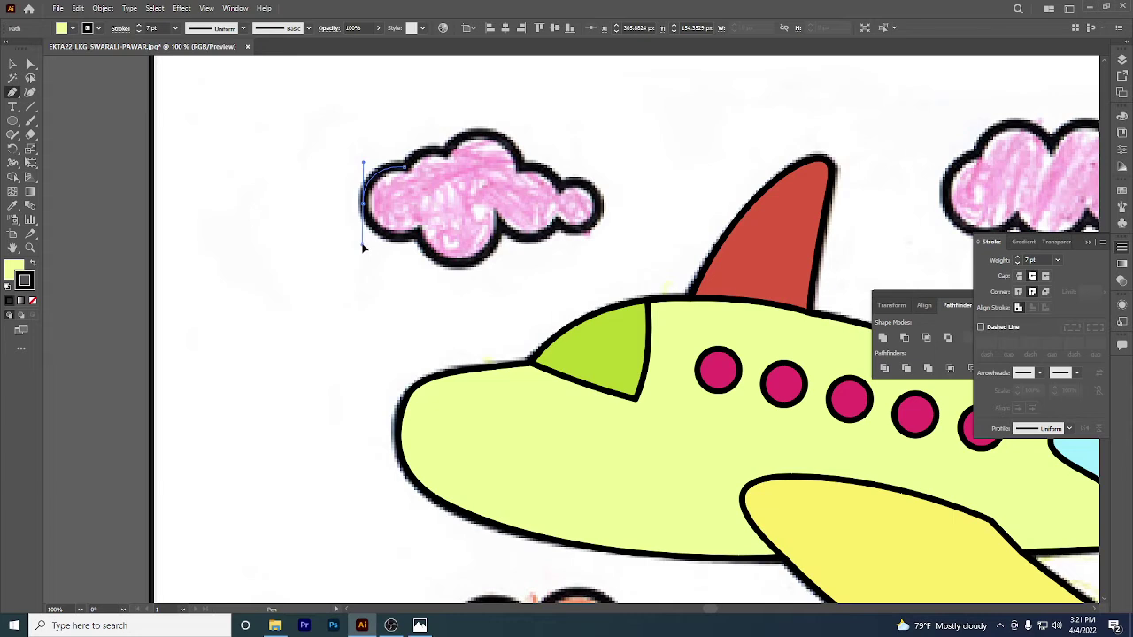
- Curve the path along the cloud's bottom bumps and right end, closing it over the top
click(418, 232)
drag(420, 232, 430, 259)
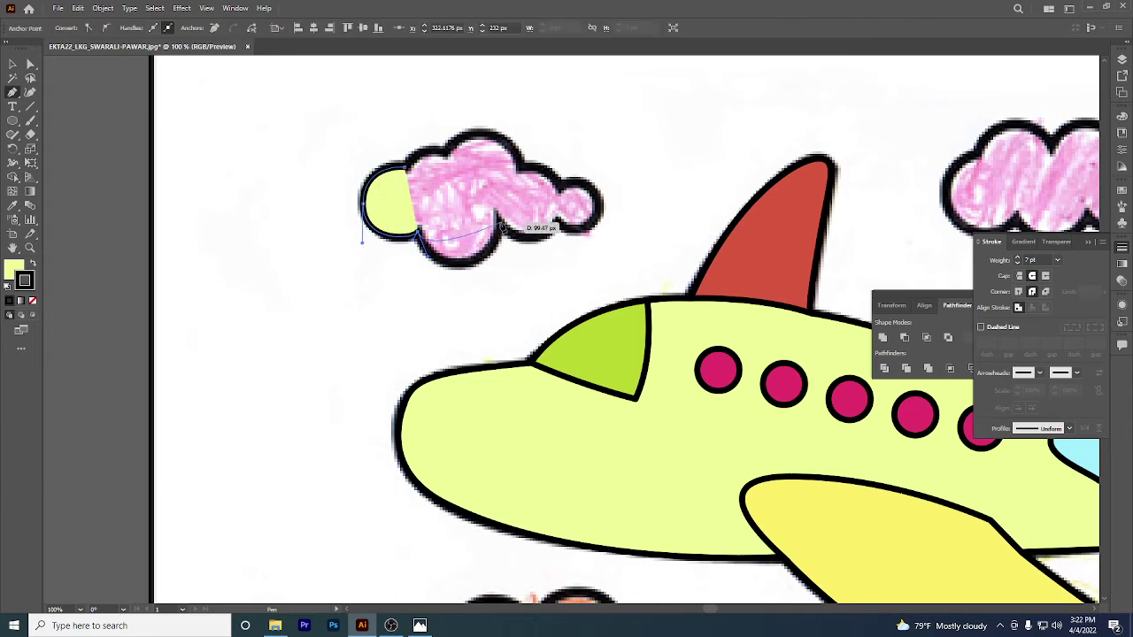
drag(500, 227, 517, 159)
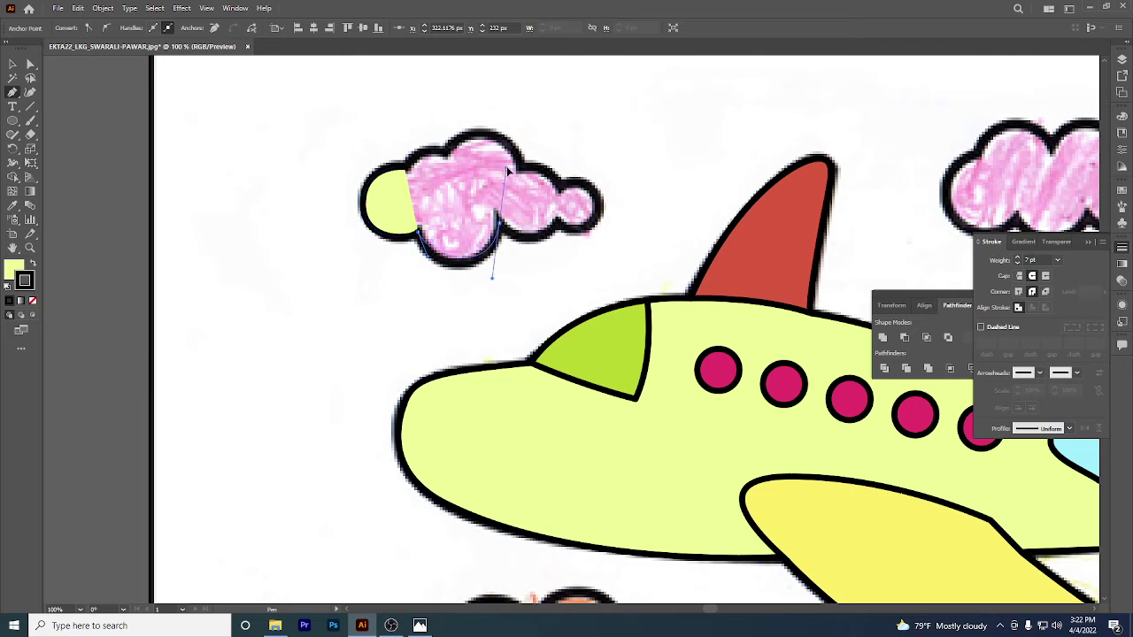
drag(537, 244, 576, 242)
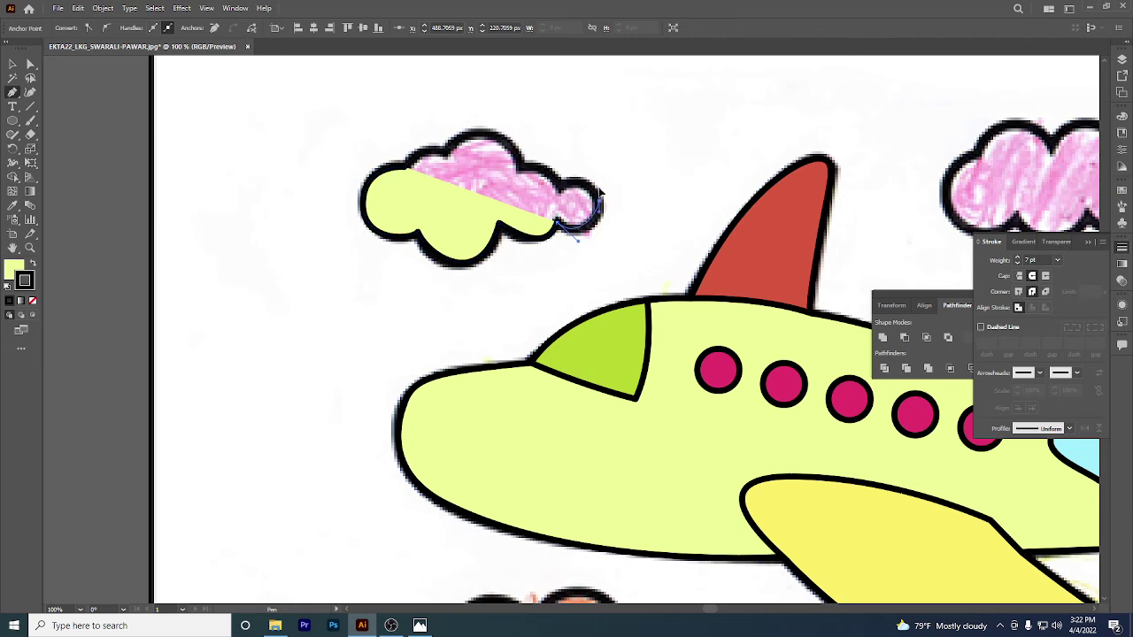
mouse_move(597, 182)
mouse_down()
mouse_move(563, 196)
mouse_move(568, 170)
mouse_up()
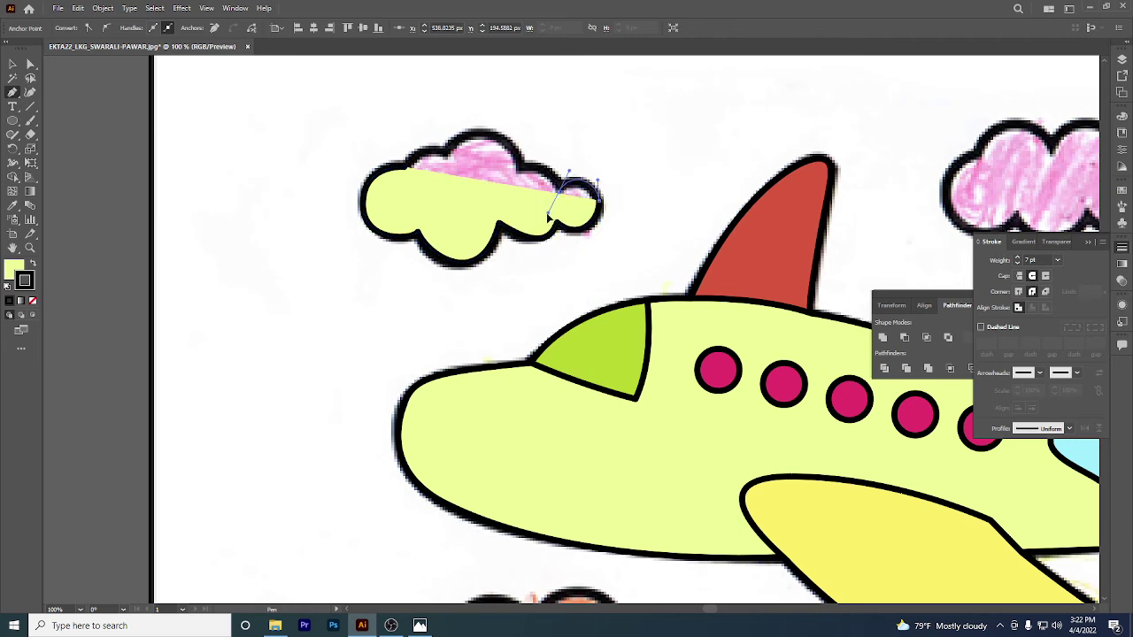
click(558, 190)
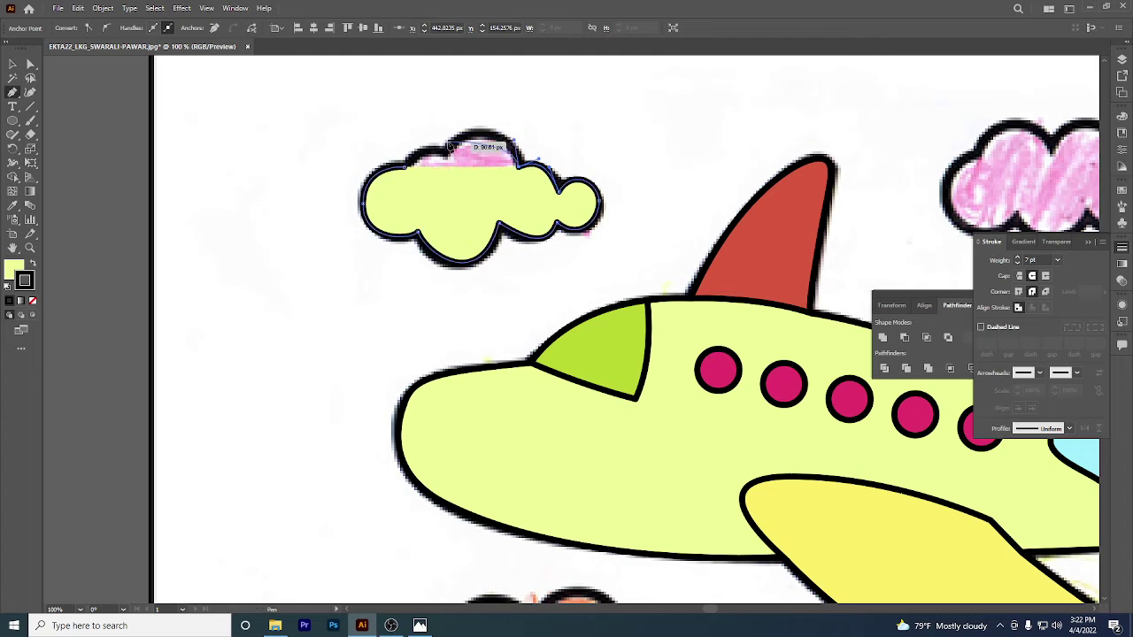
mouse_move(447, 155)
mouse_down()
mouse_move(414, 192)
mouse_move(405, 176)
mouse_up()
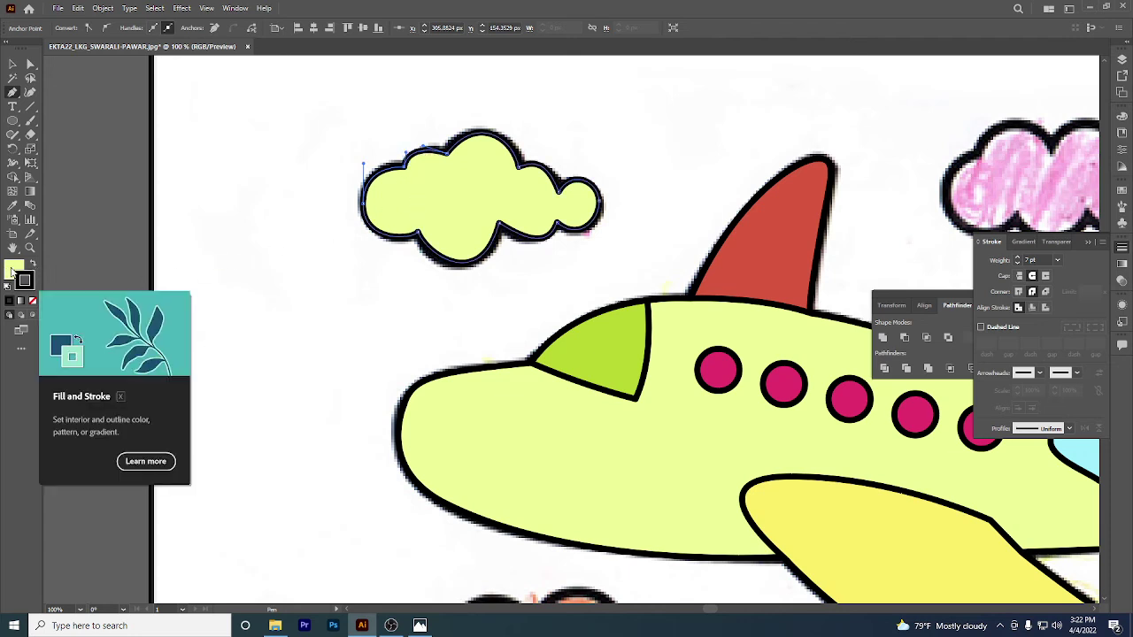
- Clear the traced cloud's fill, then fill it with pink sampled from the sketch
click(12, 269)
click(33, 302)
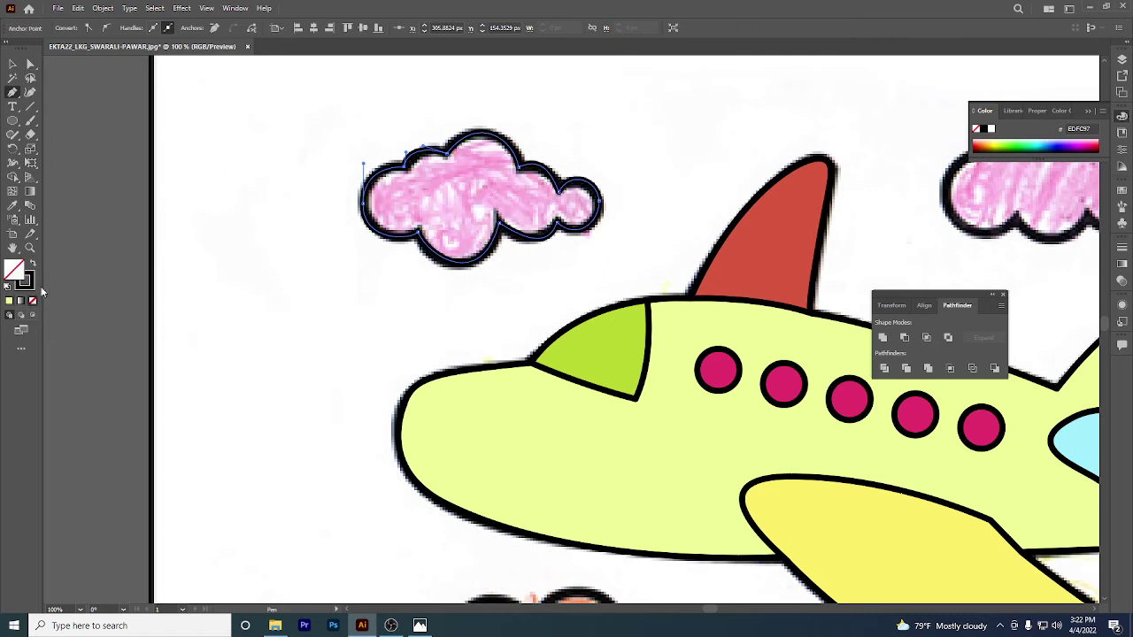
click(12, 64)
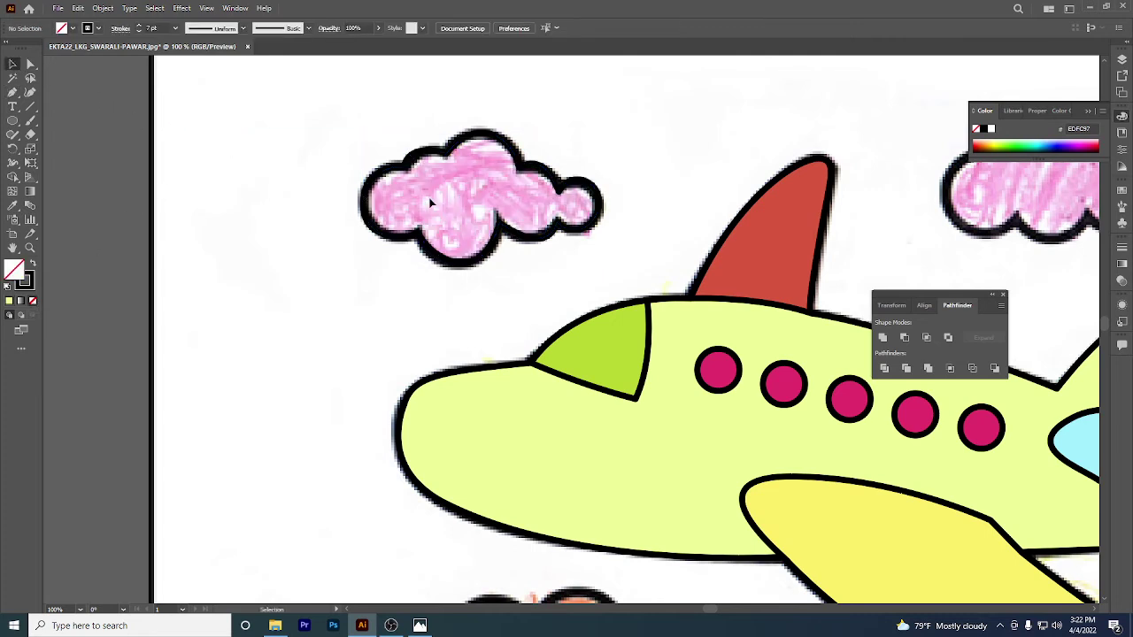
click(403, 219)
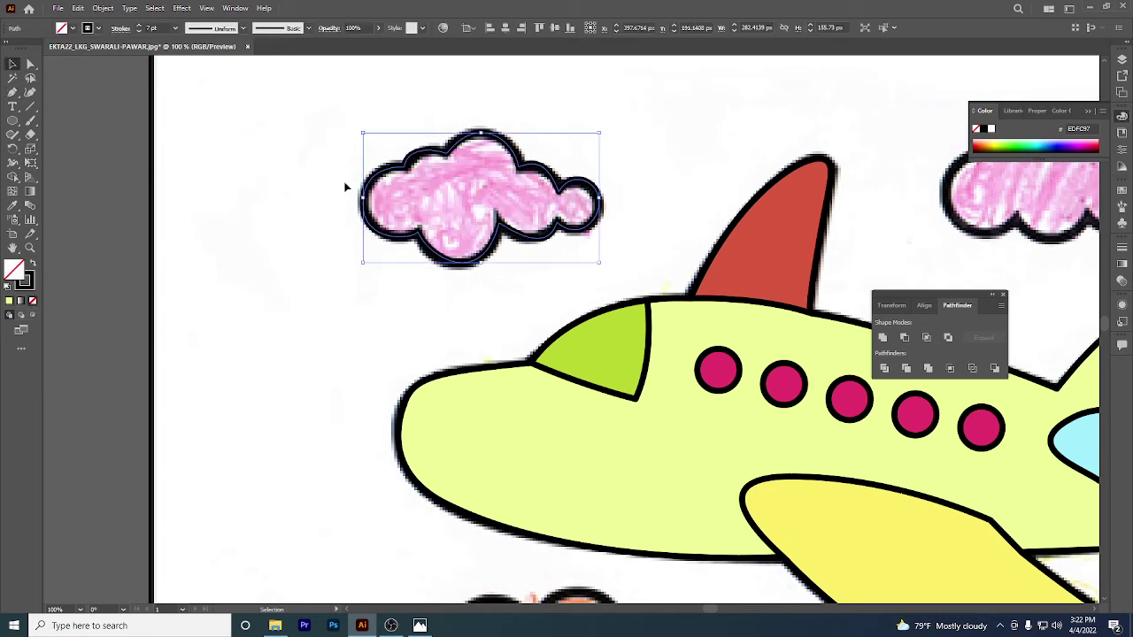
click(12, 205)
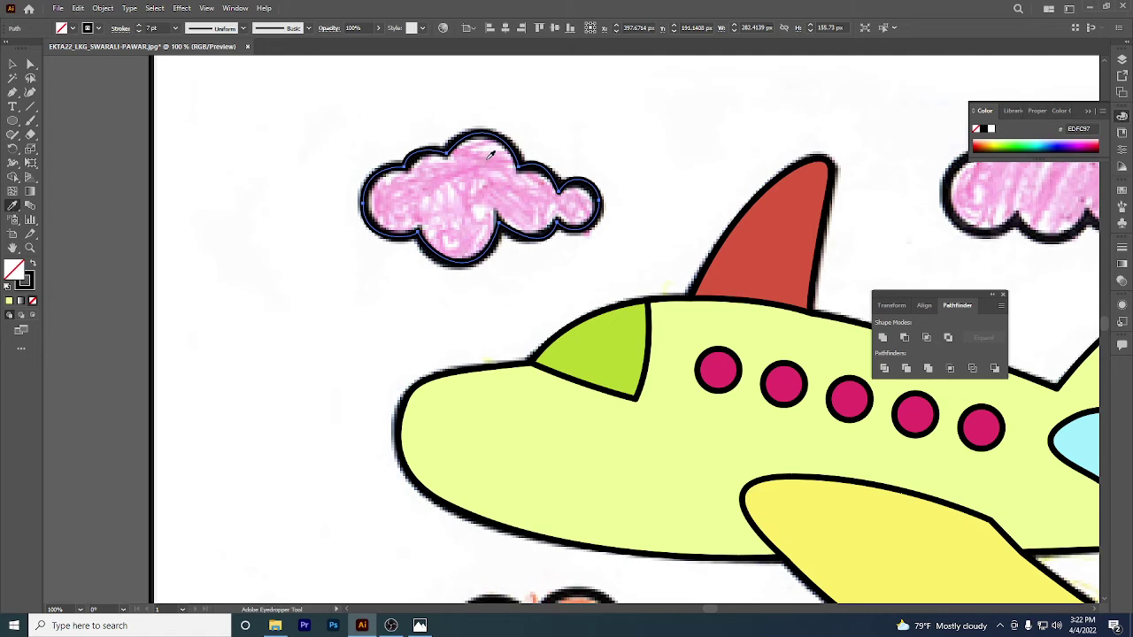
click(489, 154)
- Give the pink cloud a black outline
click(24, 282)
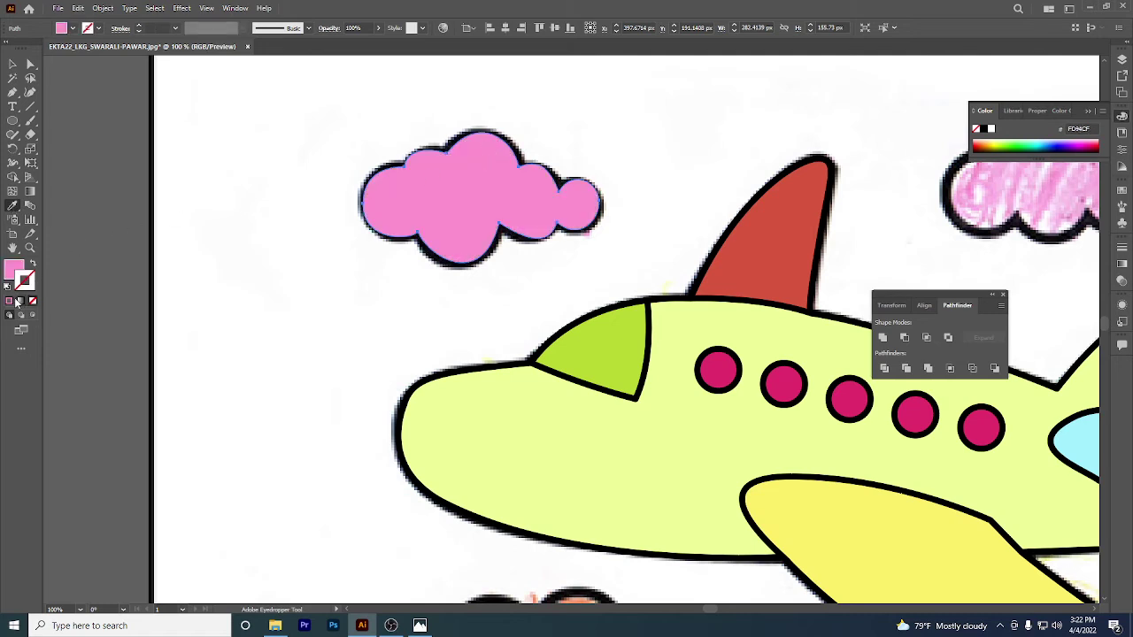
click(10, 300)
click(139, 25)
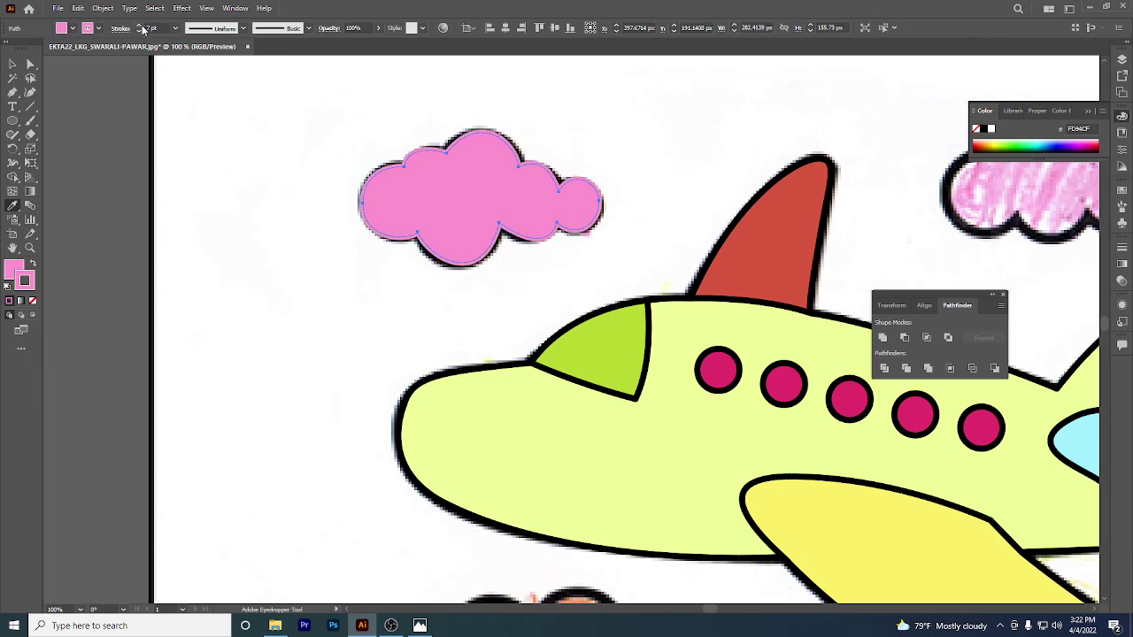
double_click(27, 282)
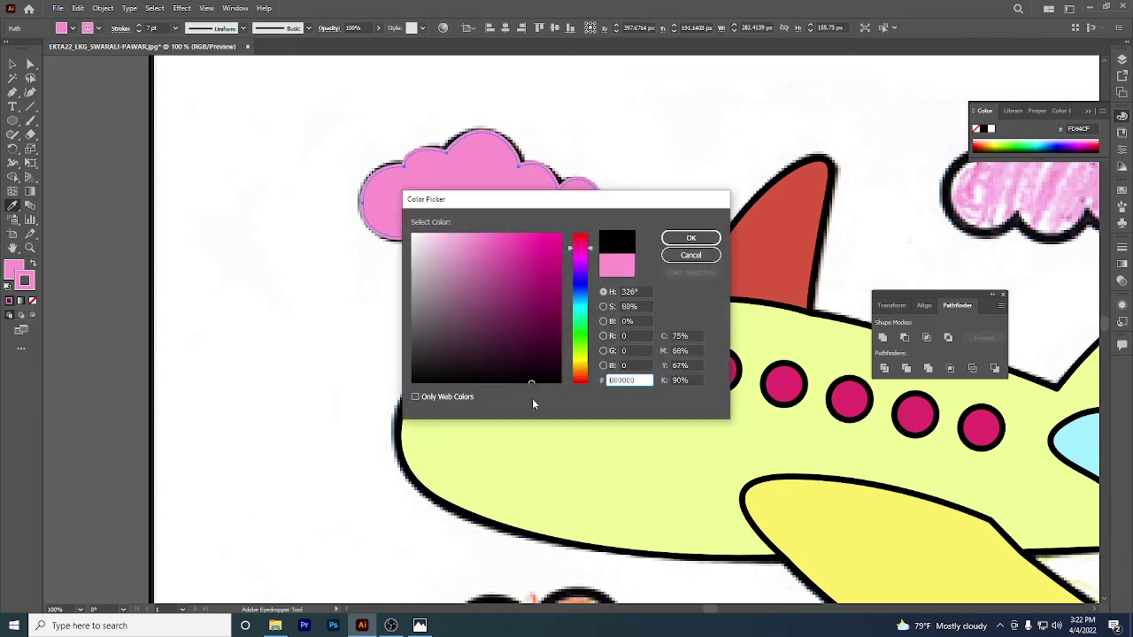
click(690, 241)
scroll(660, 274, down, 2)
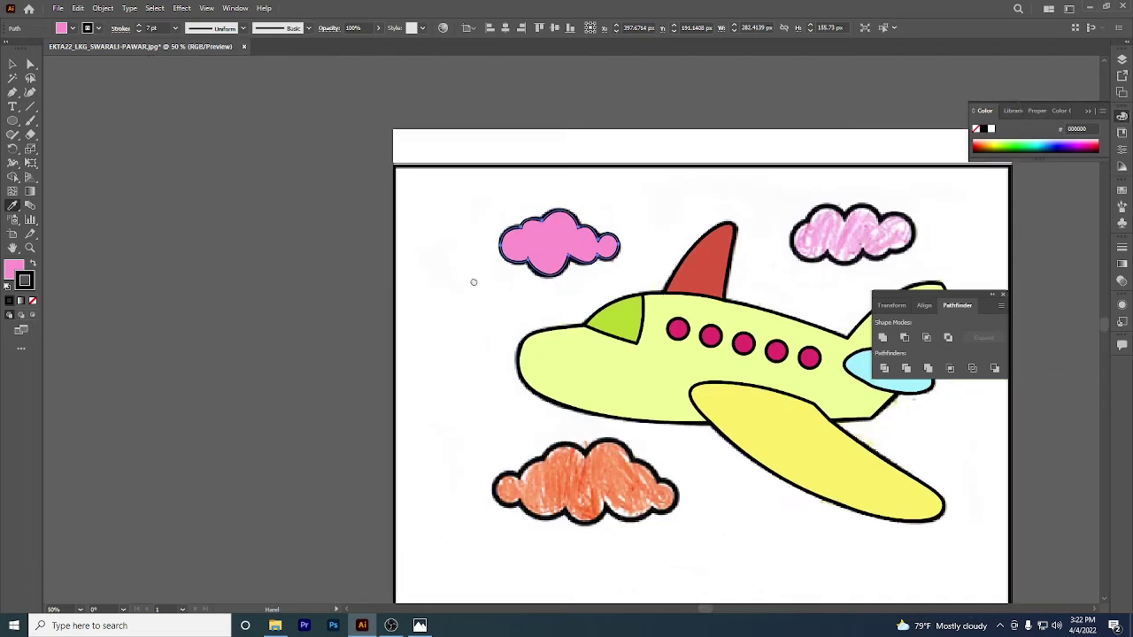
scroll(609, 283, right, 3)
scroll(312, 277, right, 1)
scroll(239, 249, up, 2)
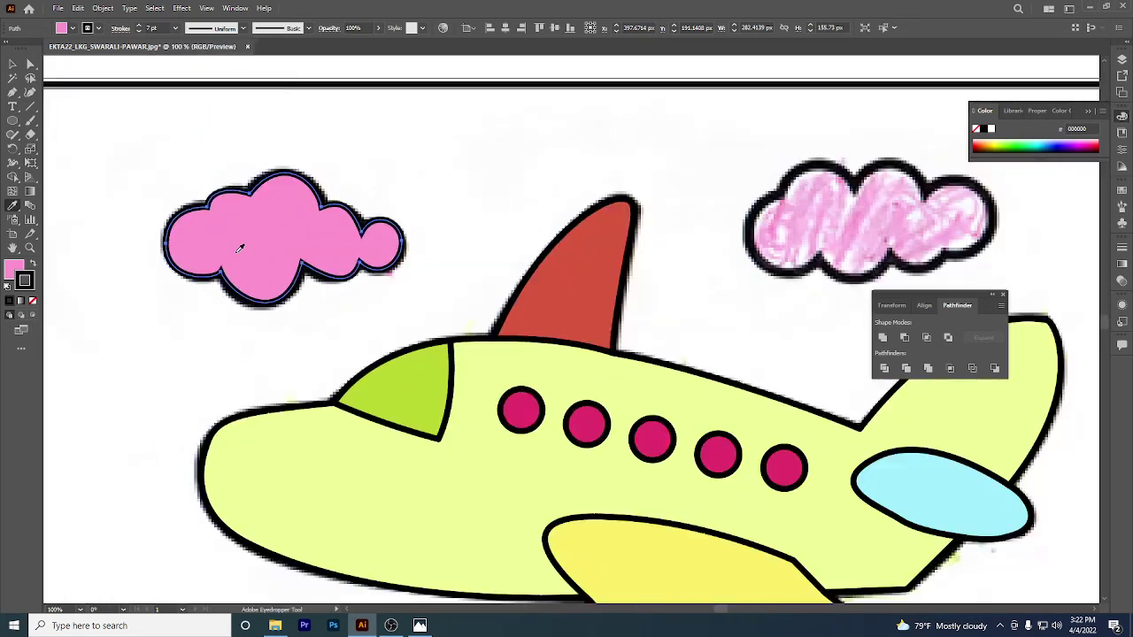
scroll(683, 253, right, 3)
scroll(475, 253, down, 3)
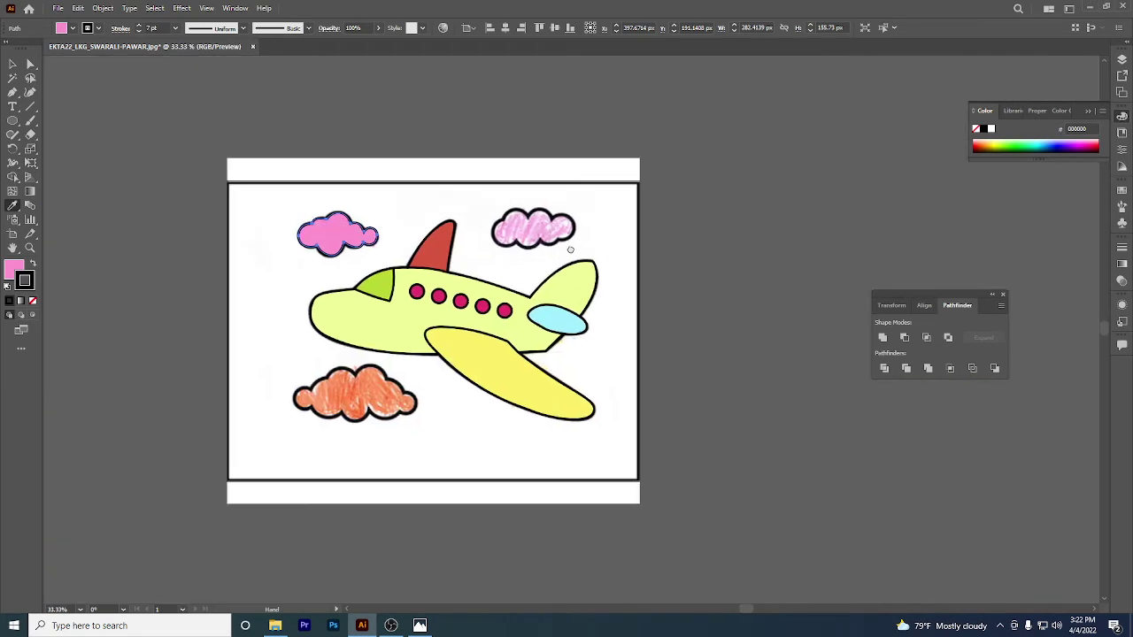
click(13, 63)
- Place a copy of the pink cloud over the top-right sketch cloud
click(370, 222)
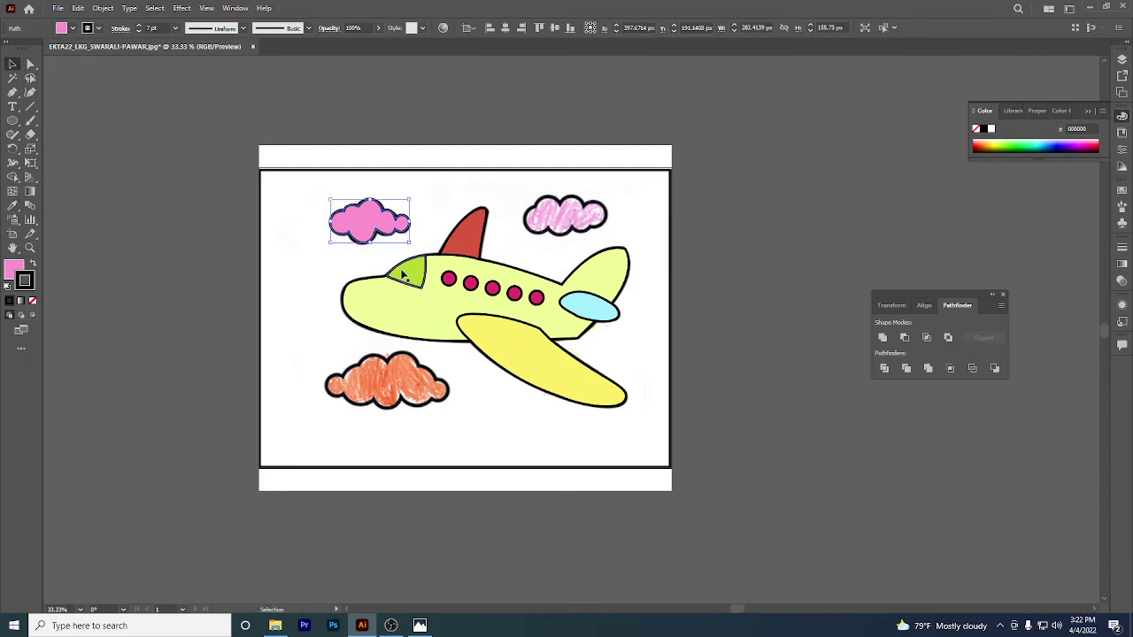
mouse_move(370, 215)
alt+mouse_down()
mouse_move(565, 210)
mouse_move(620, 216)
mouse_move(620, 227)
alt+mouse_up()
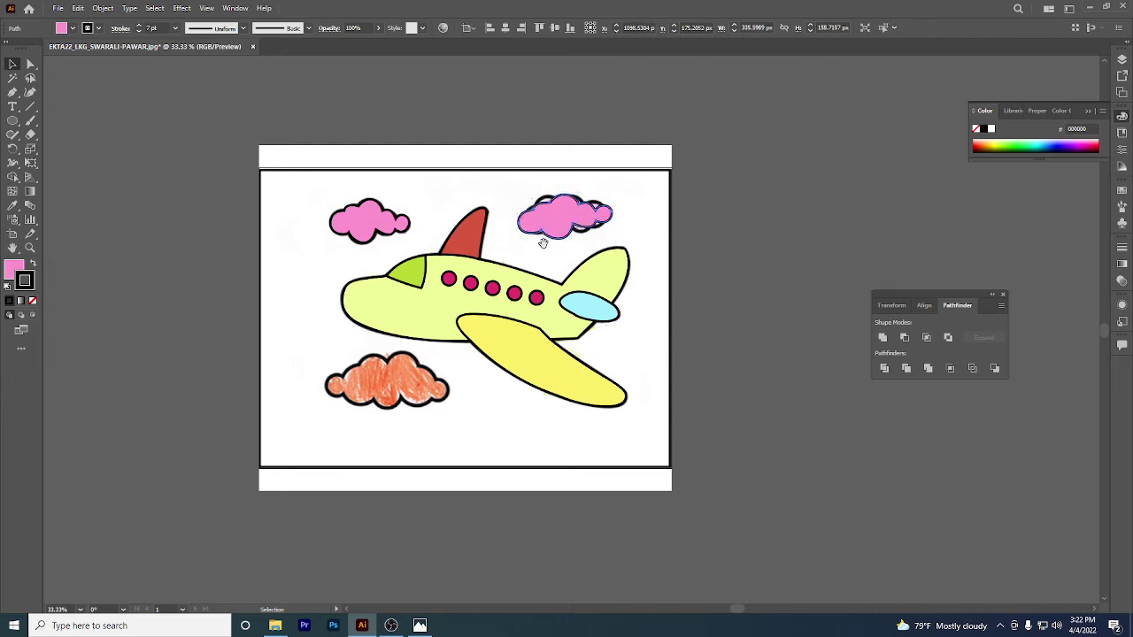
key(ctrl+minus)
- Place another copy over the orange lower-left cloud and stretch it to about 494 × 241 px
drag(566, 203, 434, 327)
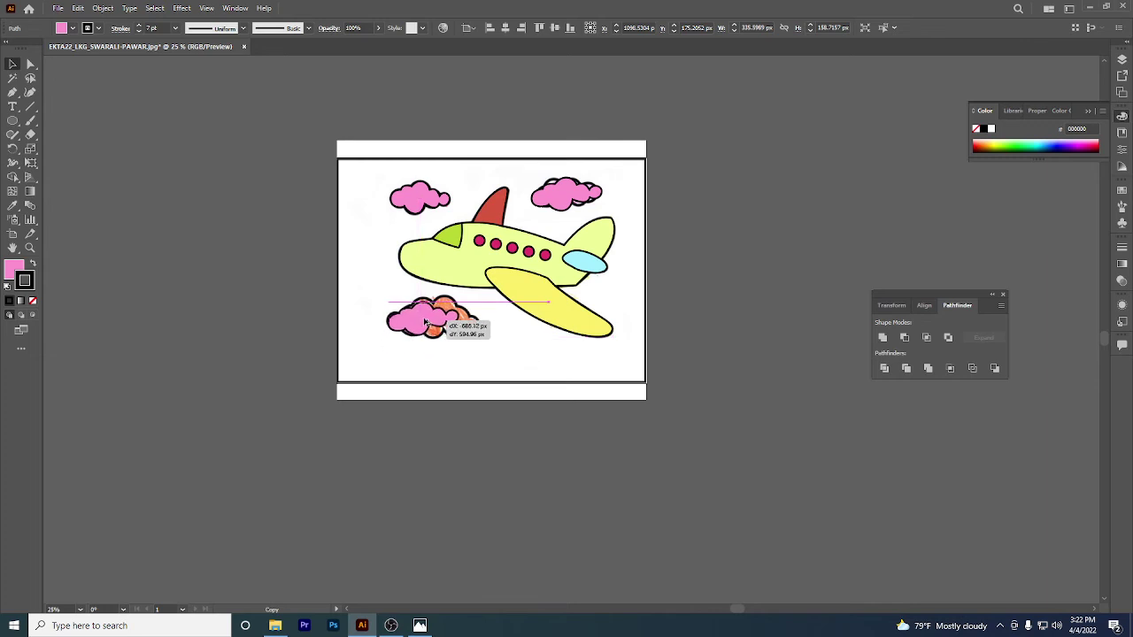
key(ctrl+plus)
key(ctrl+plus)
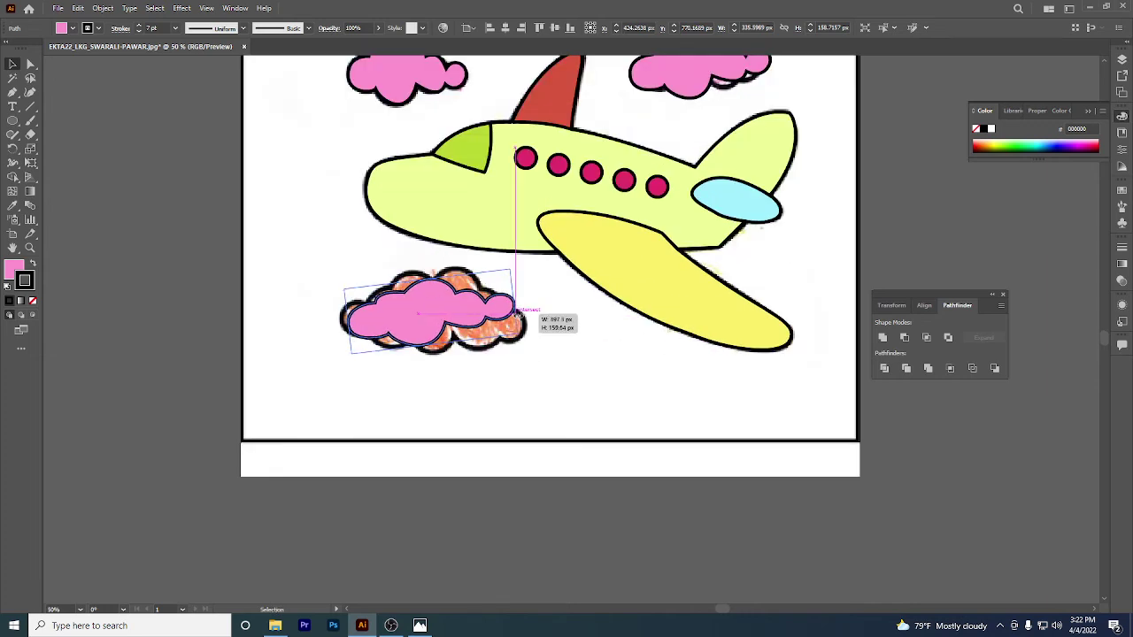
drag(492, 303, 528, 343)
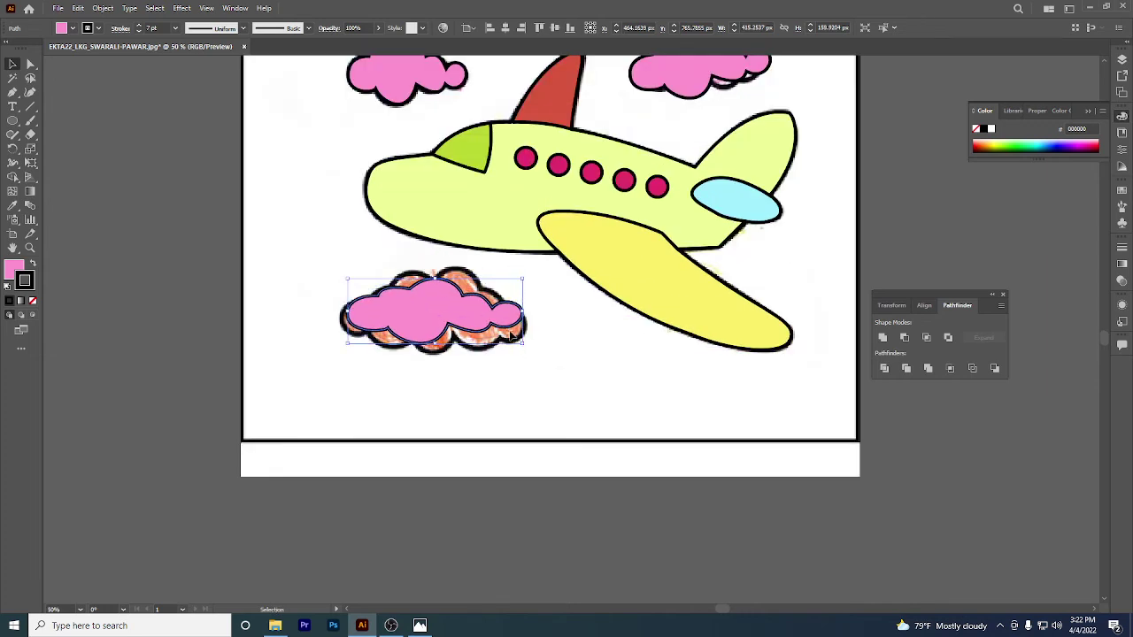
drag(427, 360, 434, 364)
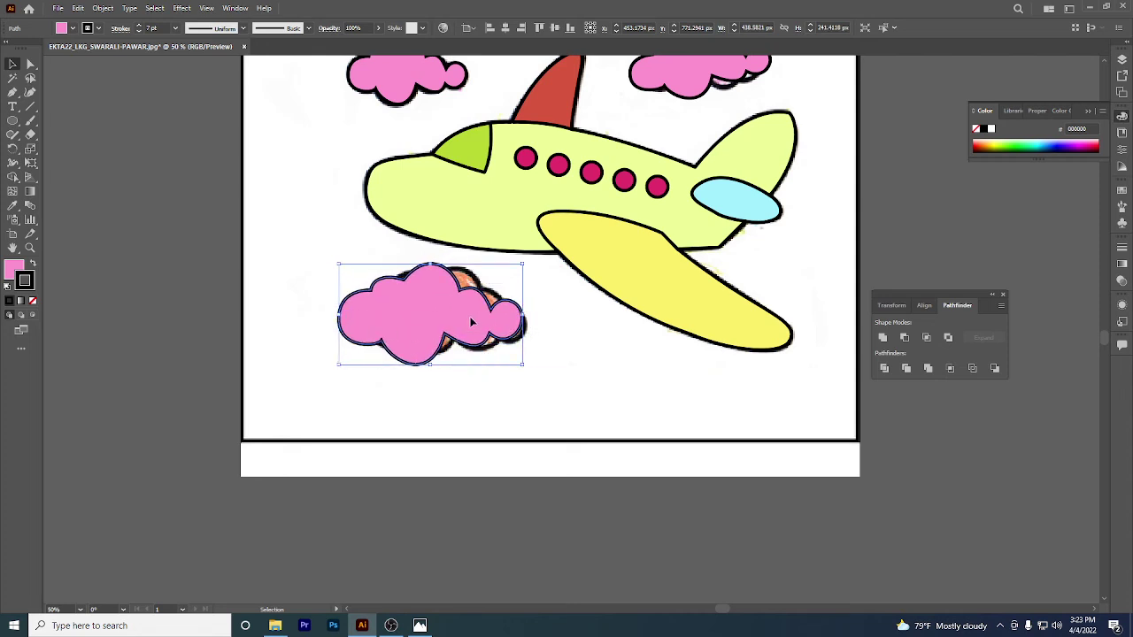
drag(468, 322, 479, 322)
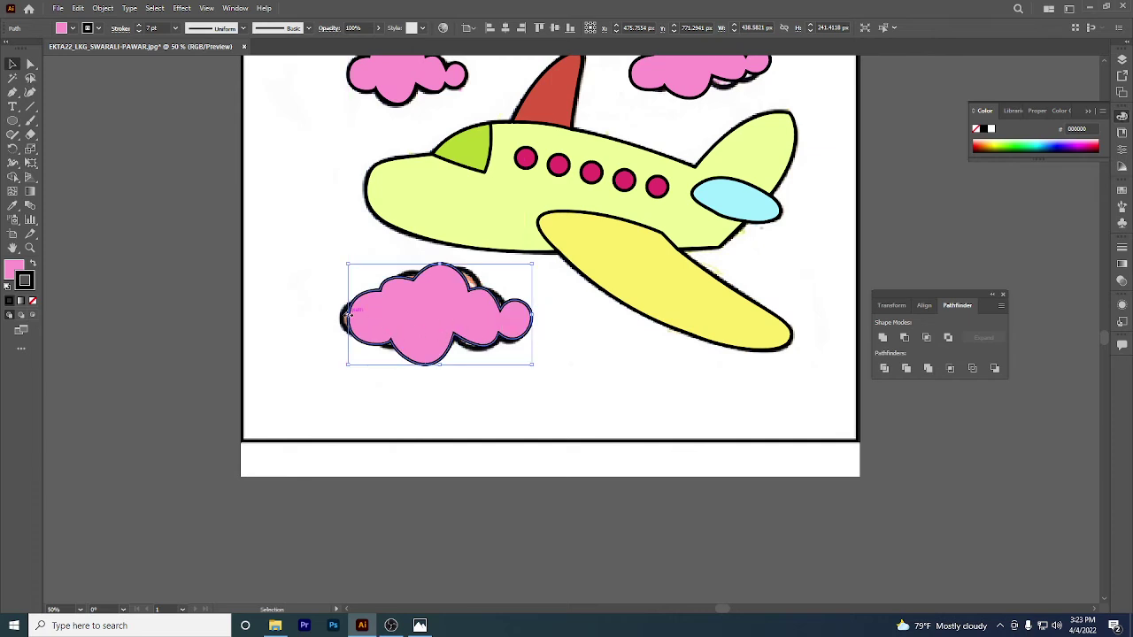
drag(344, 317, 340, 317)
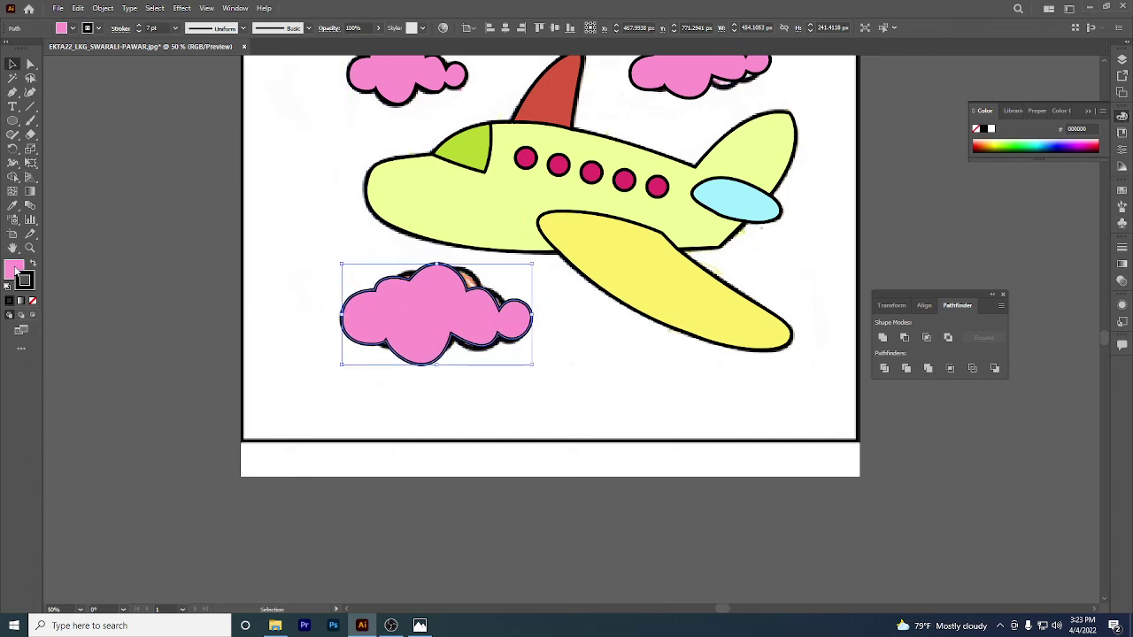
- Swap fill and stroke, clear the fill, and give the lower-left cloud sampled orange FB986D
click(32, 265)
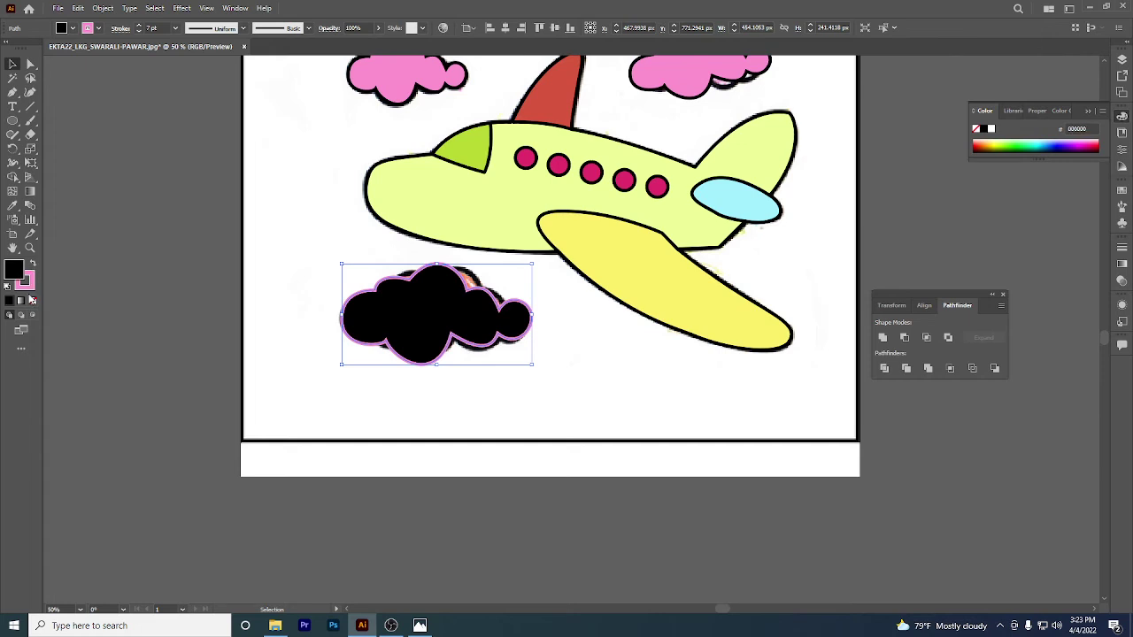
click(34, 301)
click(12, 205)
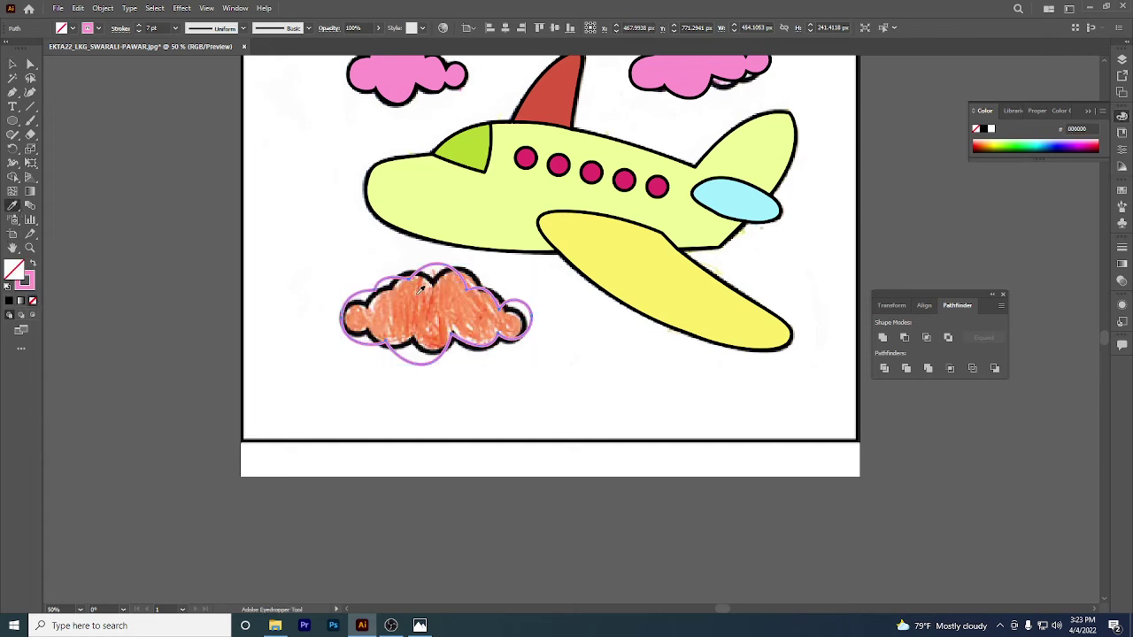
click(436, 299)
scroll(417, 359, down, 2)
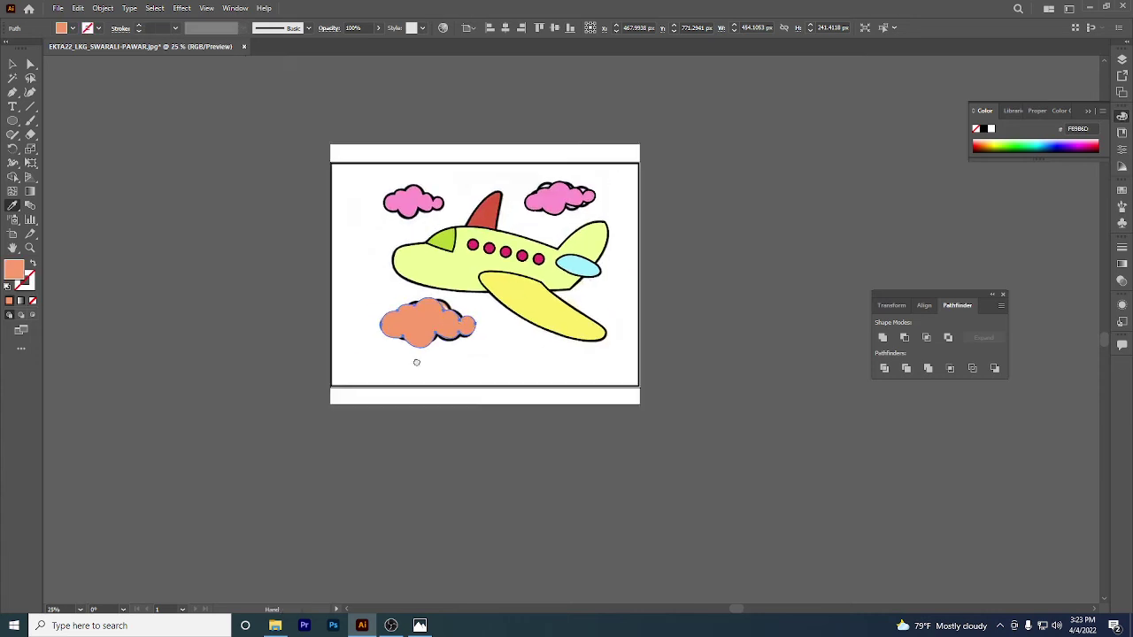
click(12, 63)
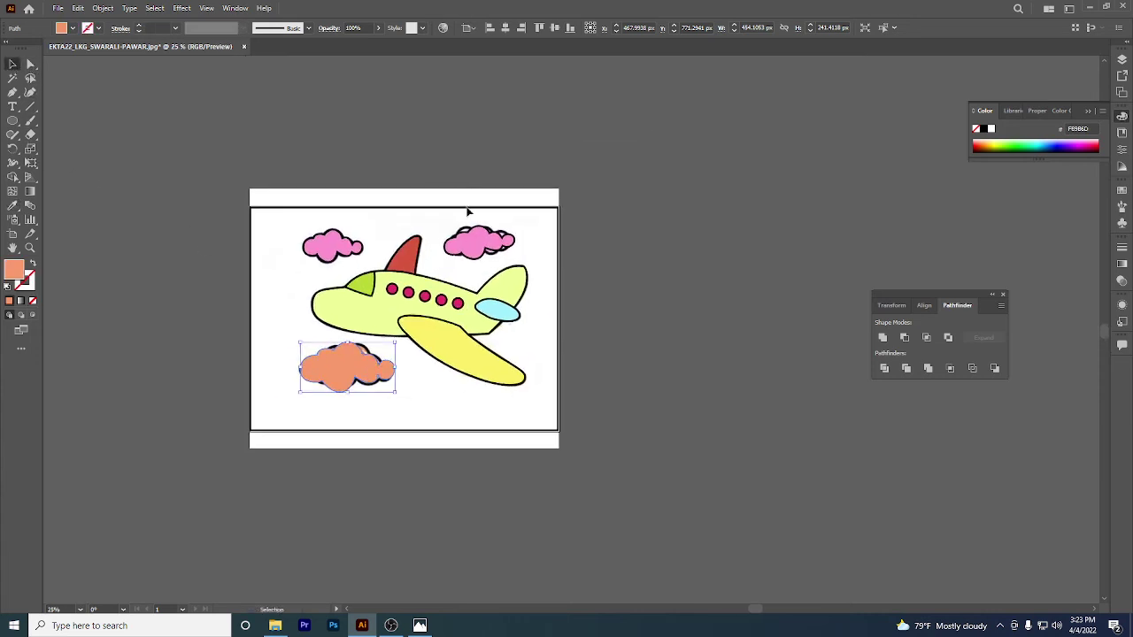
click(474, 238)
- Change the upper-right cloud's fill to light pink FFC0E6
click(31, 265)
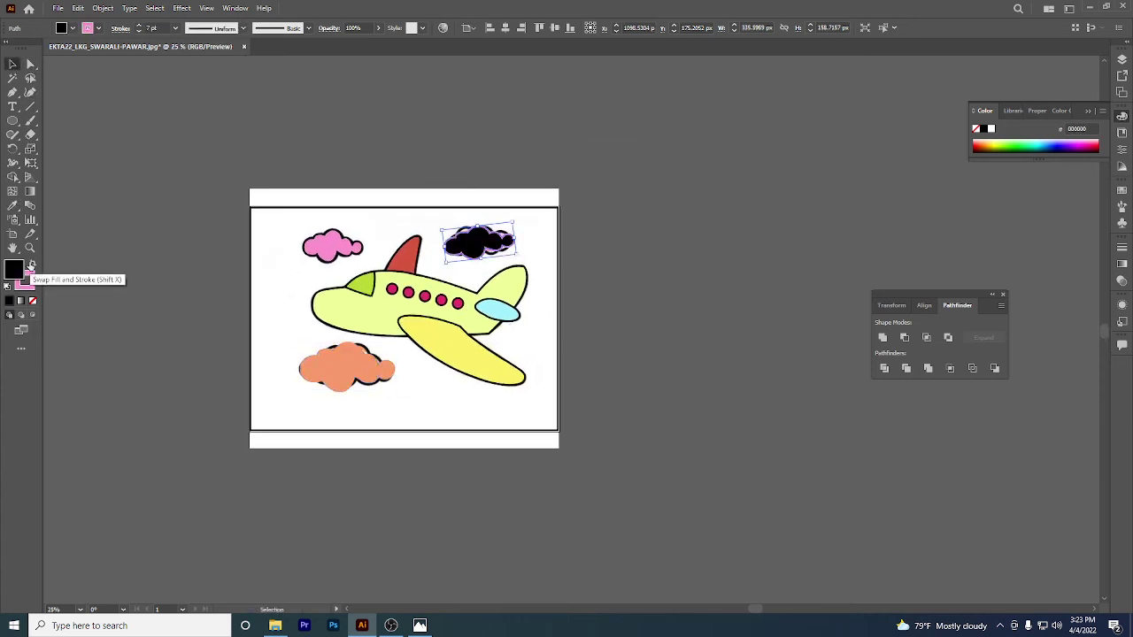
click(31, 265)
click(32, 302)
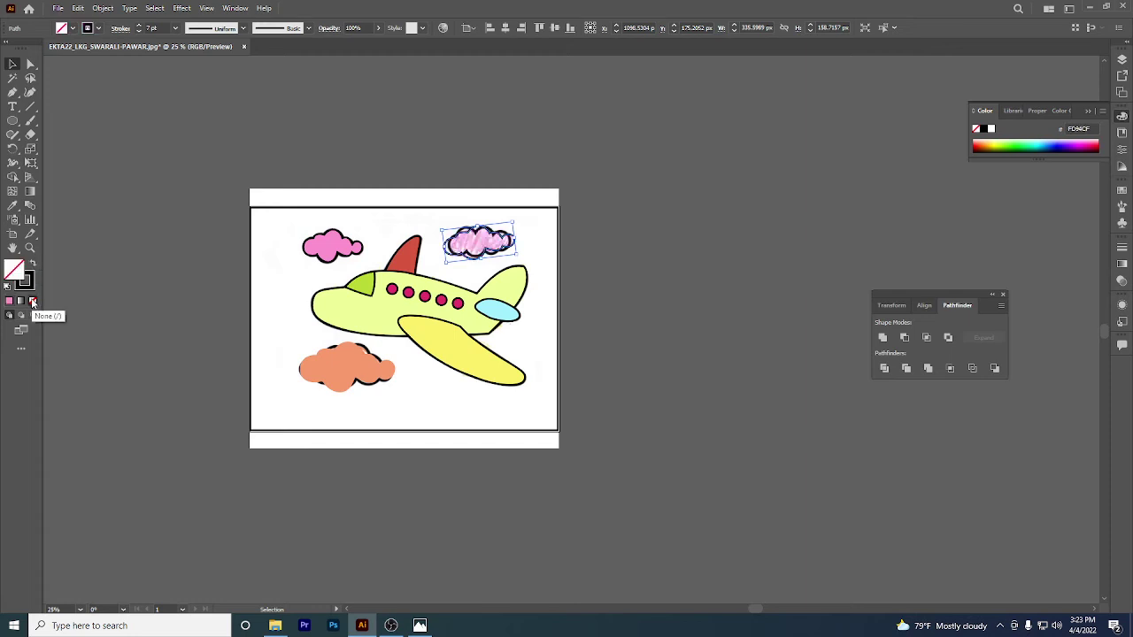
click(13, 205)
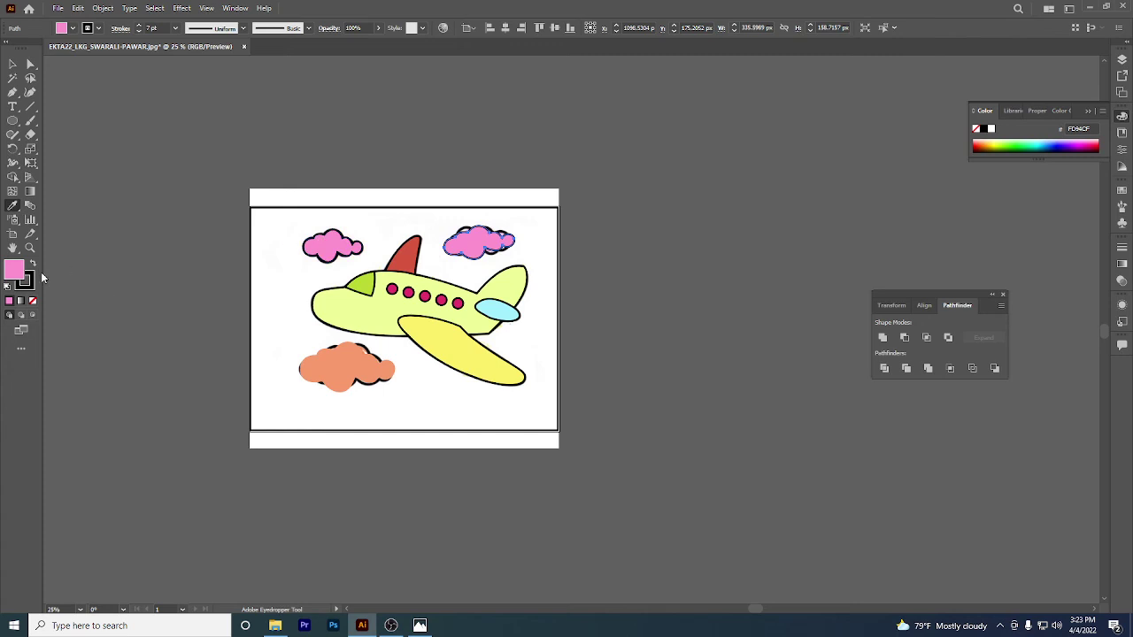
double_click(20, 274)
click(448, 232)
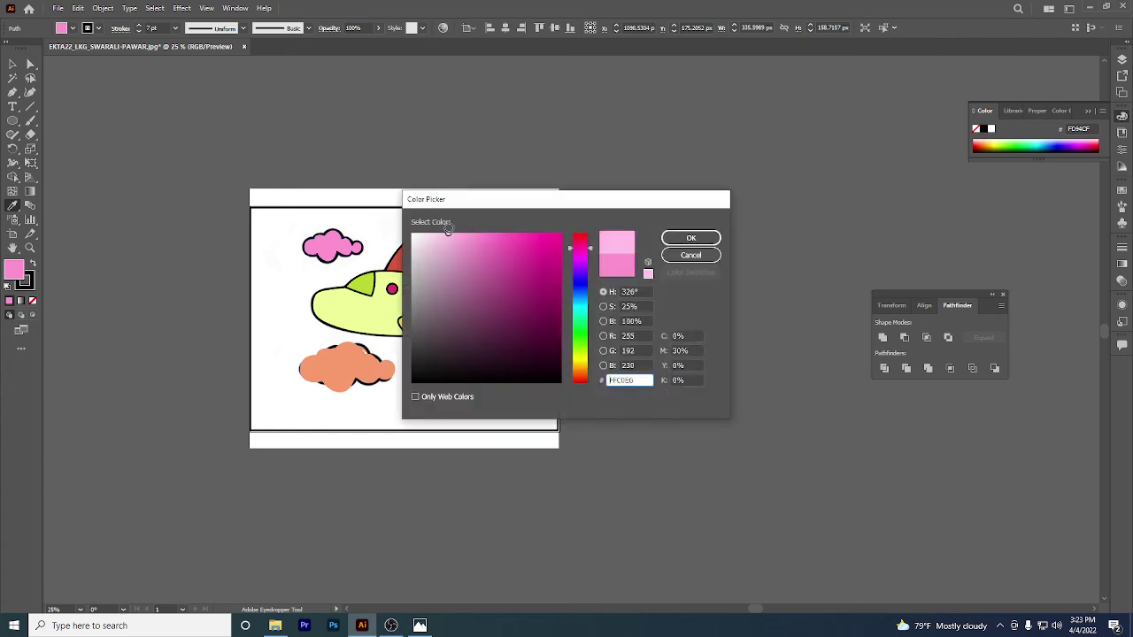
click(692, 239)
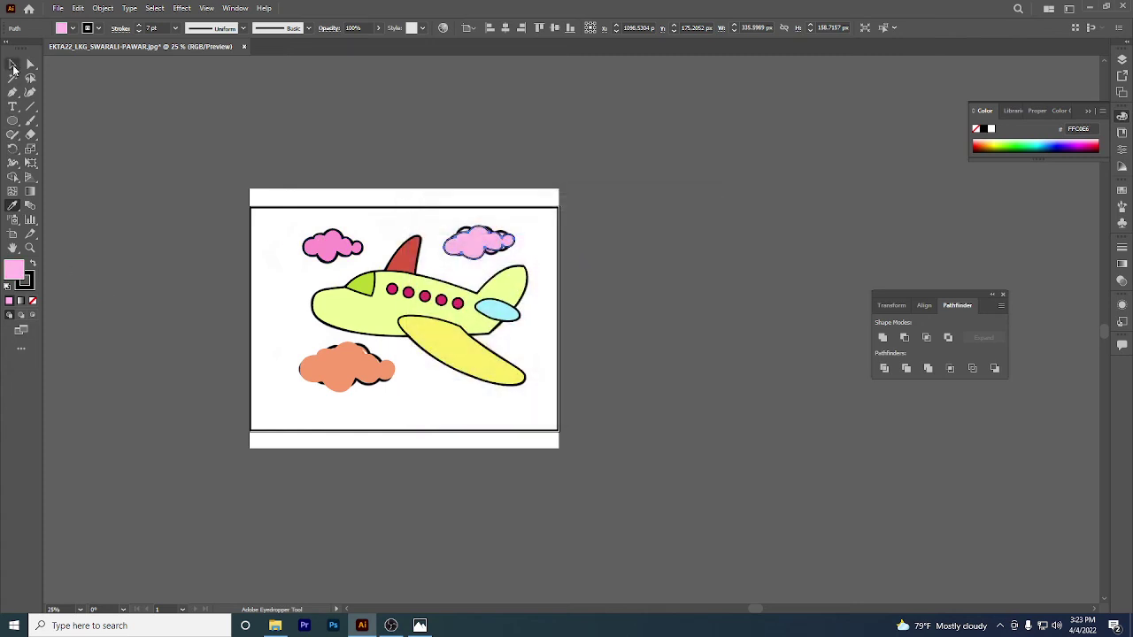
- Give the orange cloud a black 000000 outline at 7 pt weight, then deselect
click(12, 64)
click(361, 368)
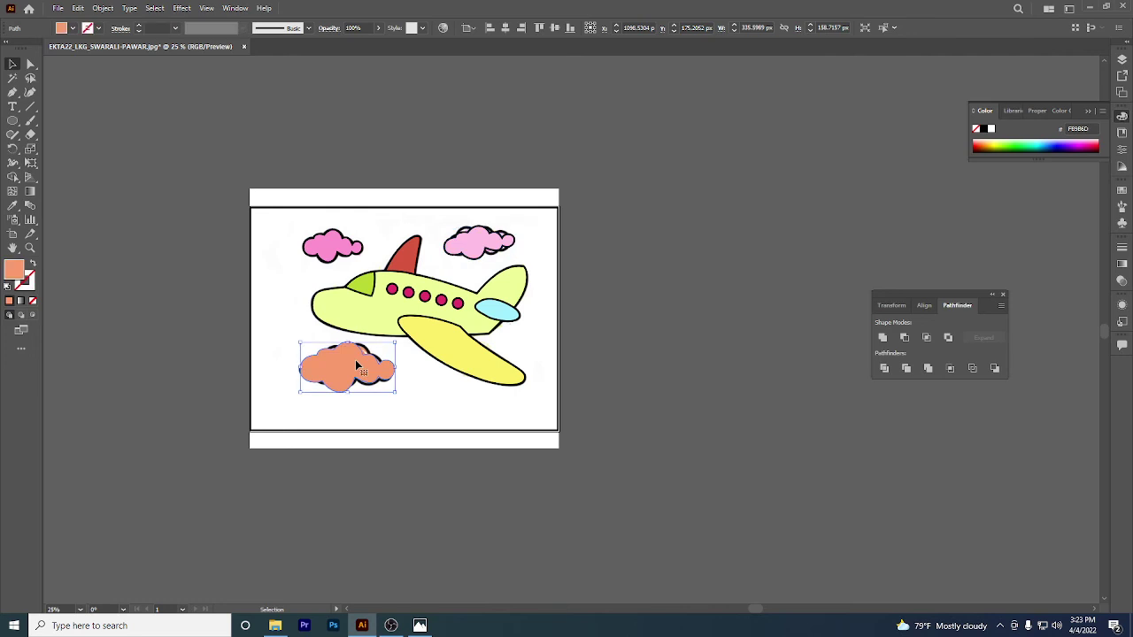
click(32, 285)
click(9, 301)
double_click(24, 281)
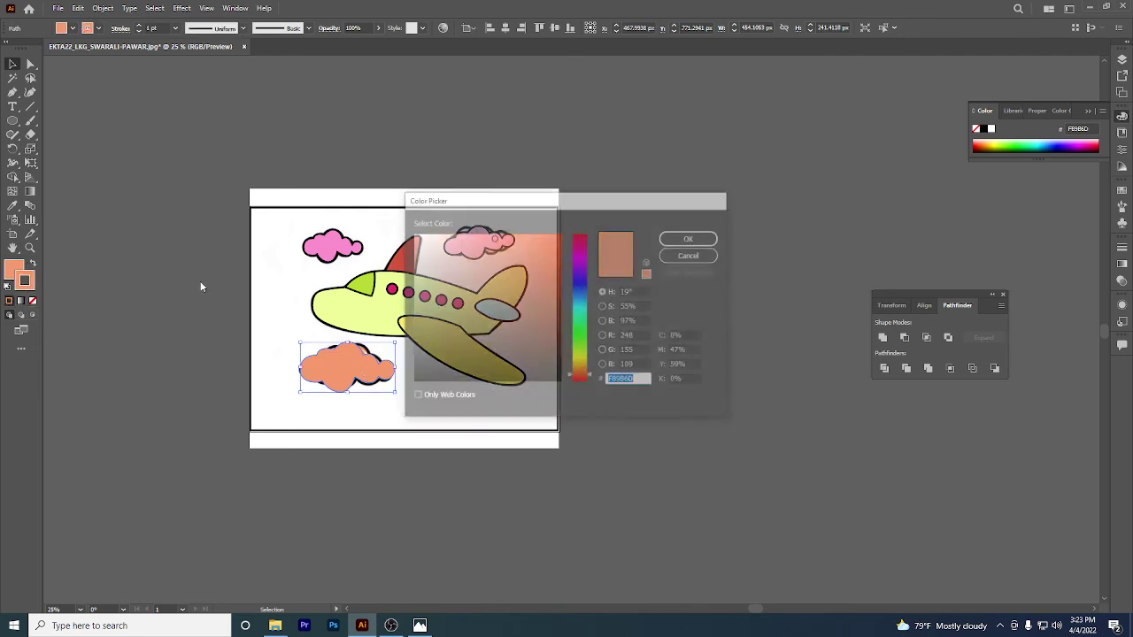
click(535, 382)
click(668, 238)
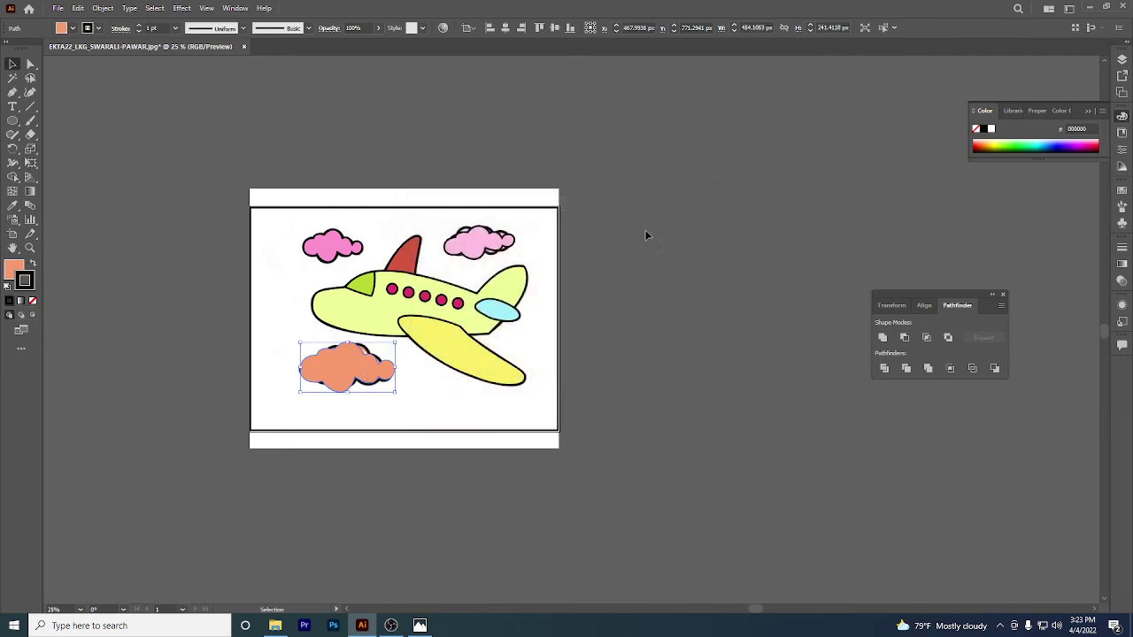
triple_click(138, 26)
double_click(137, 26)
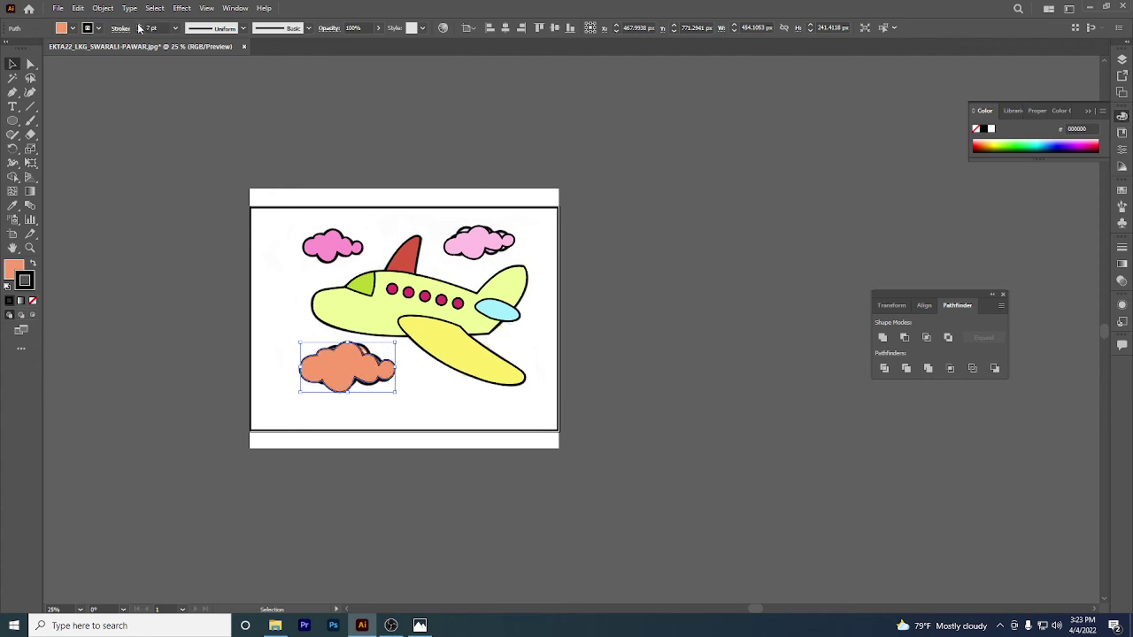
click(153, 89)
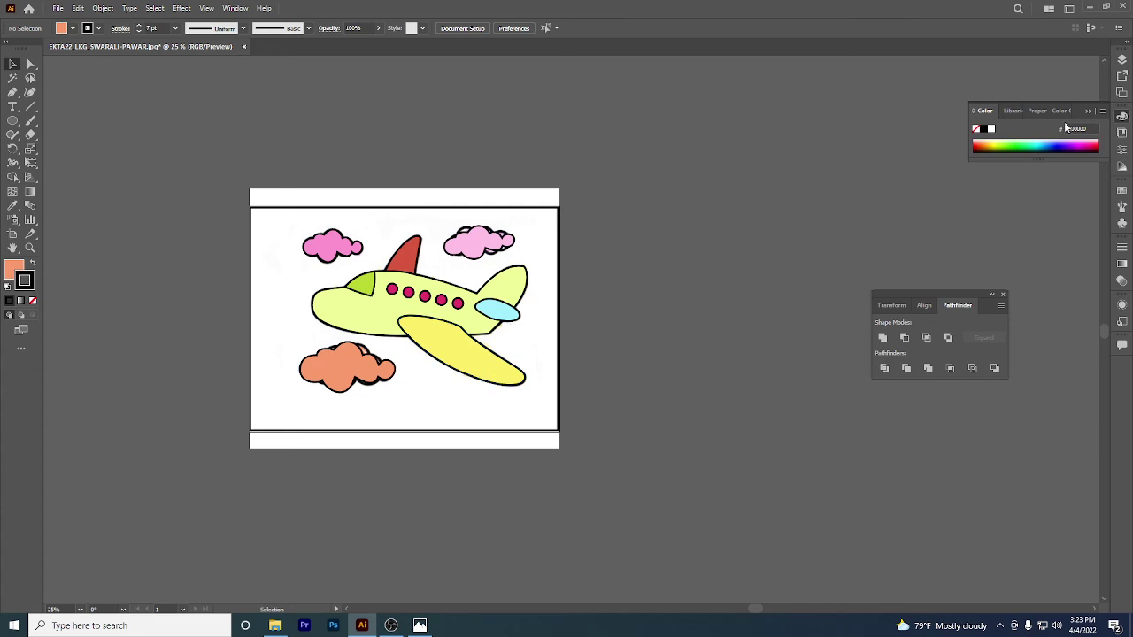
- Hide the <Image> reference sketch layer in the Layers panel
click(1121, 59)
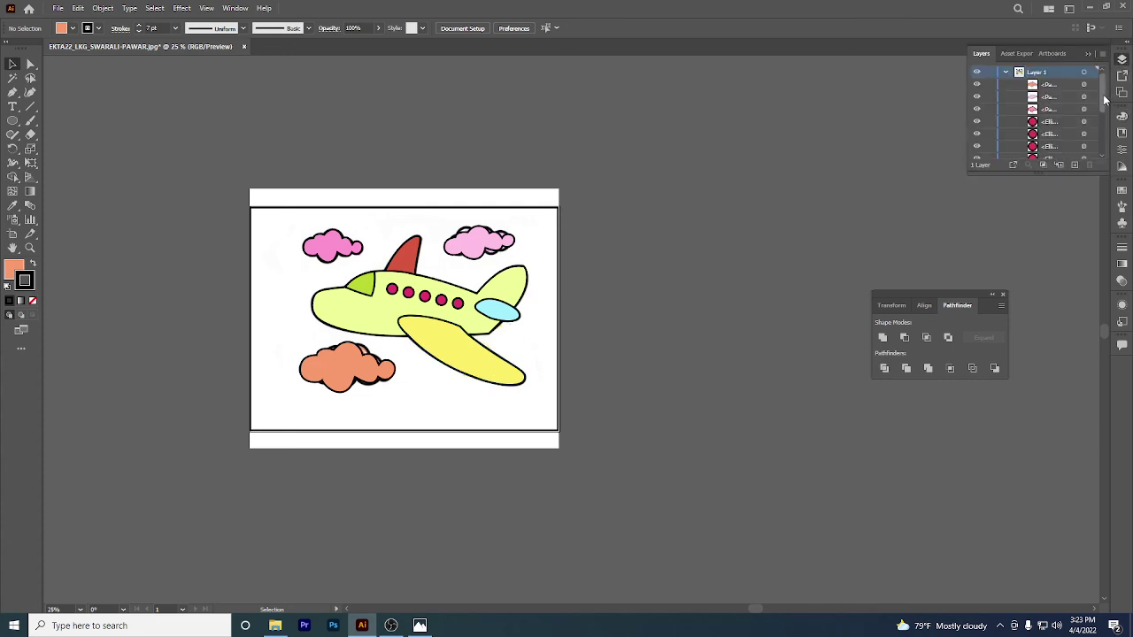
scroll(1099, 97, down, 5)
click(976, 153)
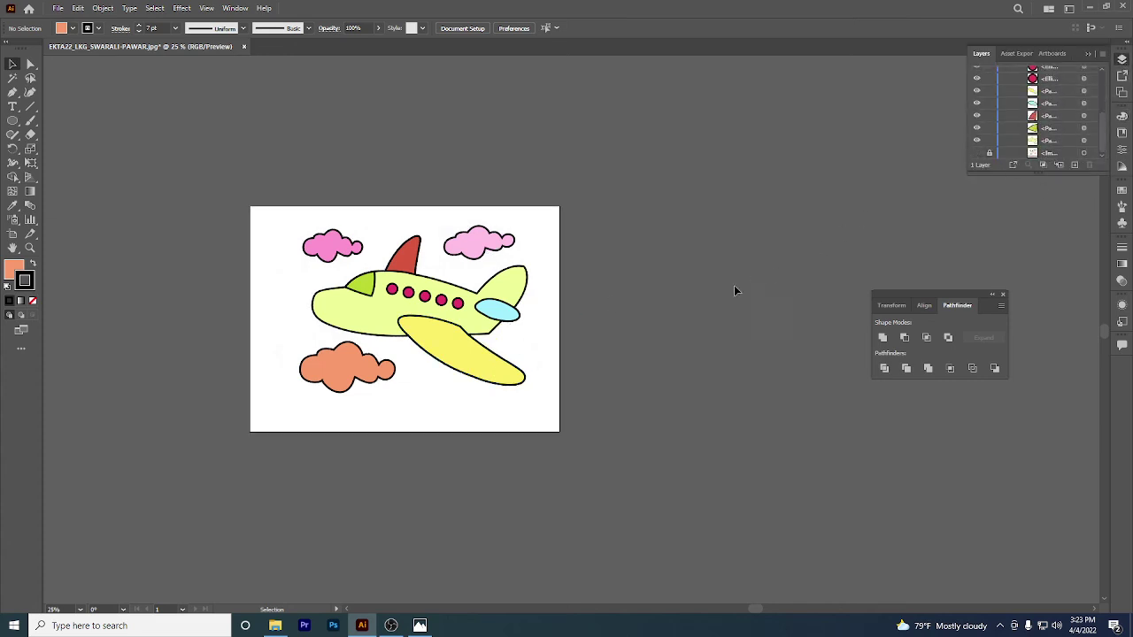
scroll(653, 278, down, 2)
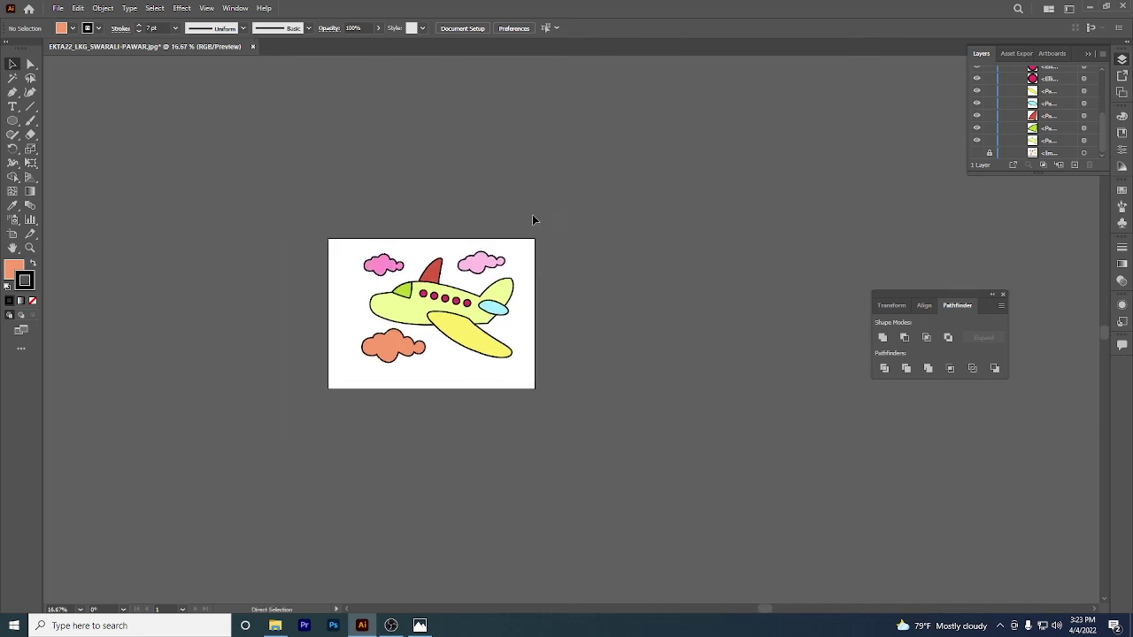
scroll(475, 337, up, 2)
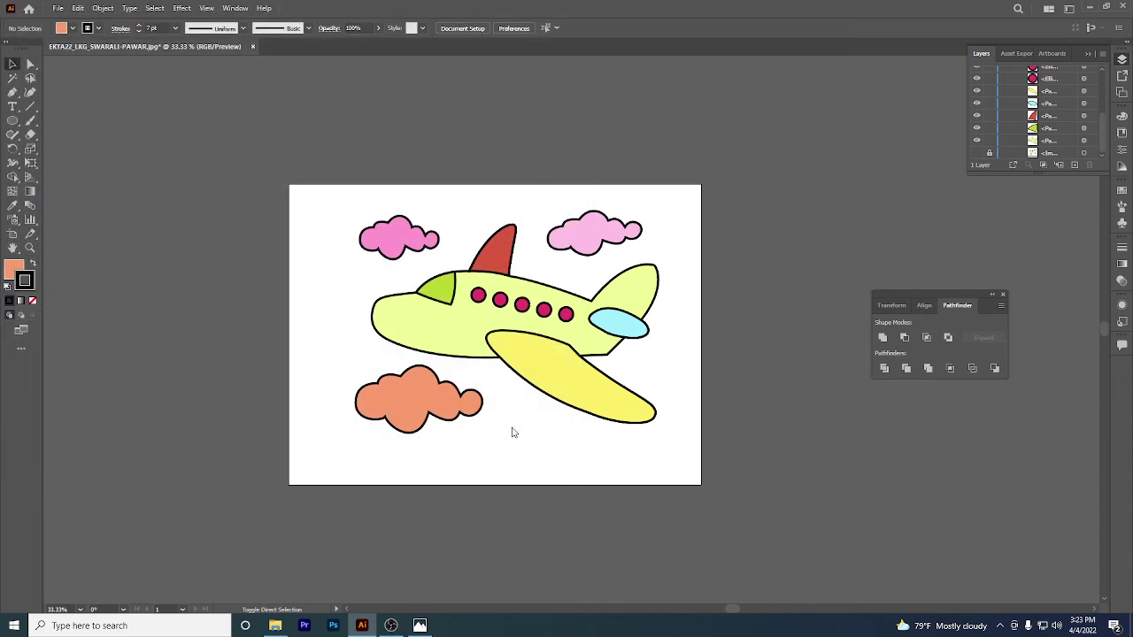
- Save the drawing as an Adobe Illustrator (*.AI) file under its existing name
click(669, 348)
key(ctrl+shift+s)
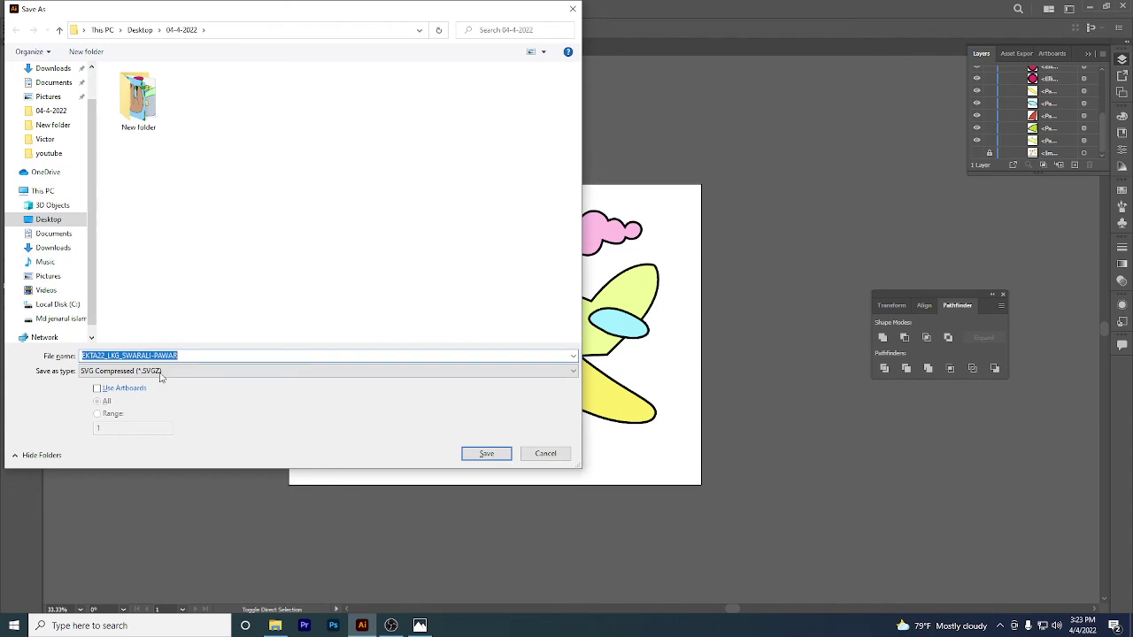
click(159, 374)
click(159, 381)
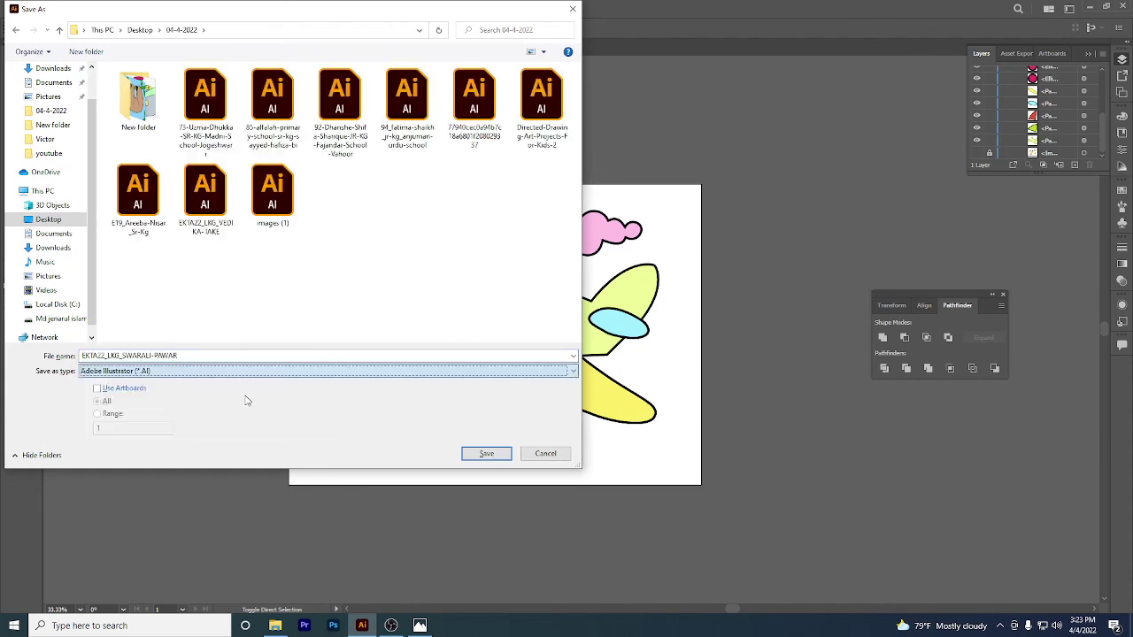
click(479, 457)
click(618, 472)
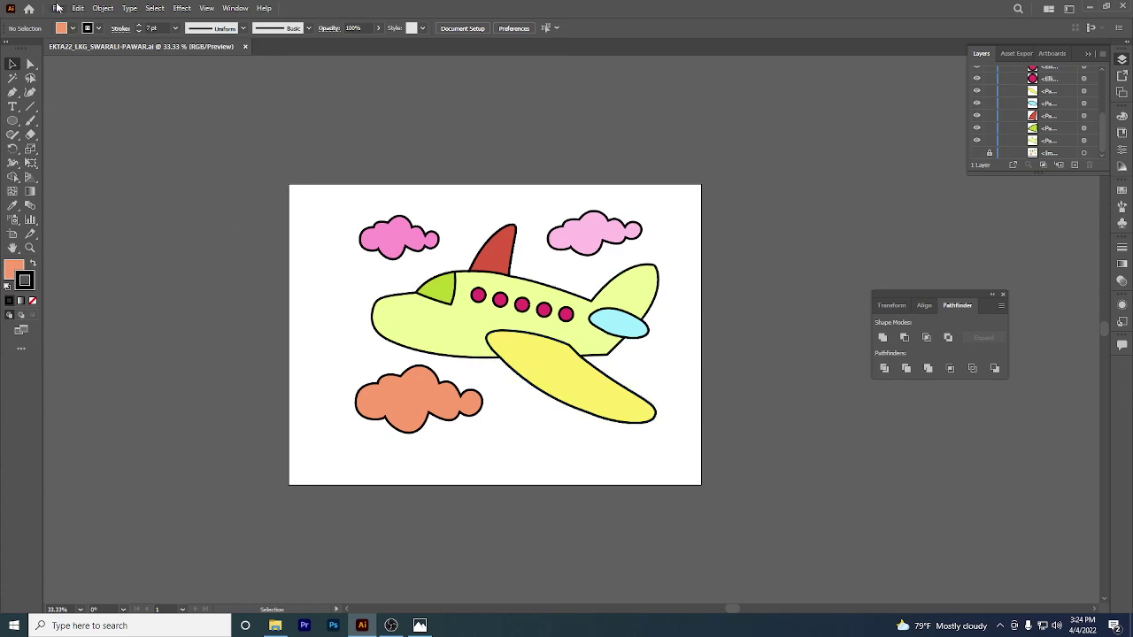
- Export the artwork as PNG (*.PNG) into the New folder inside 04-4-2022
click(57, 8)
click(293, 249)
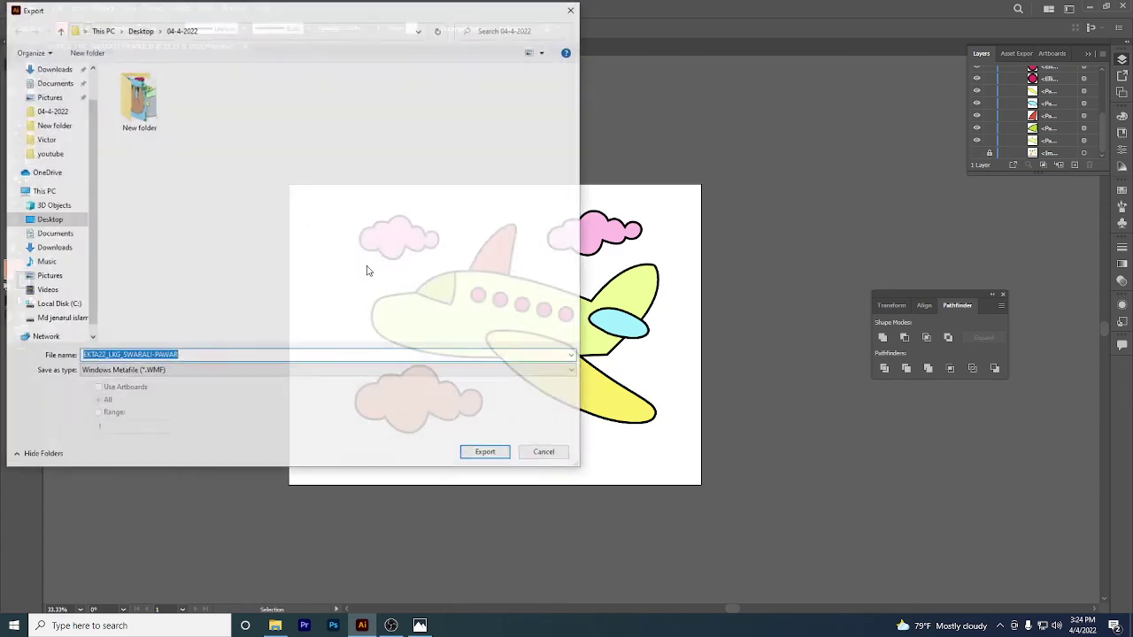
double_click(148, 131)
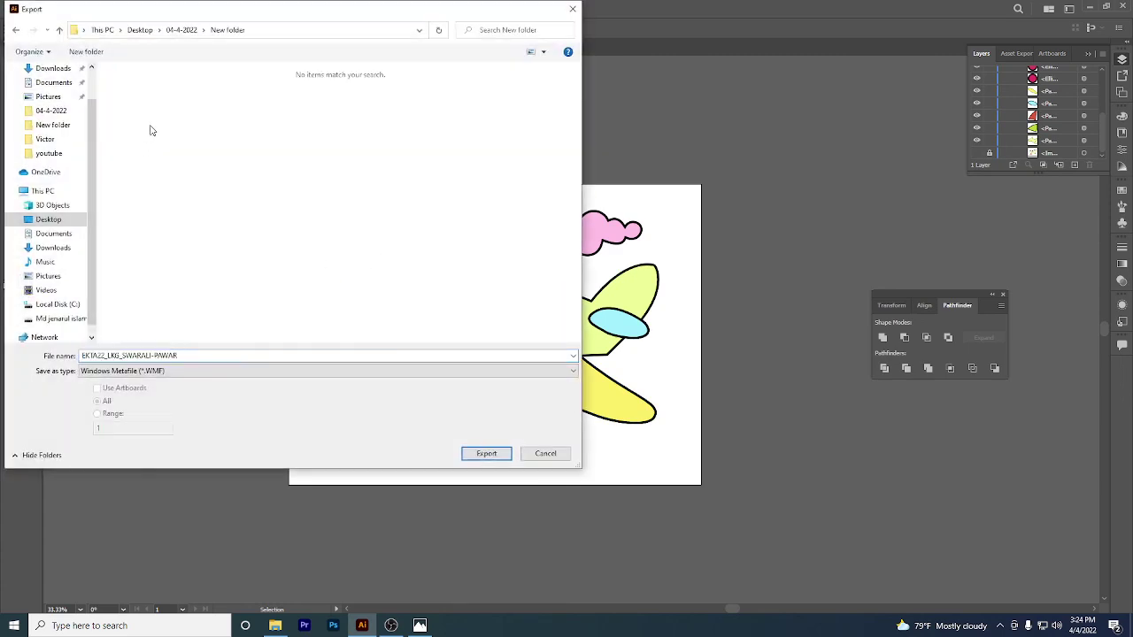
click(171, 373)
click(159, 427)
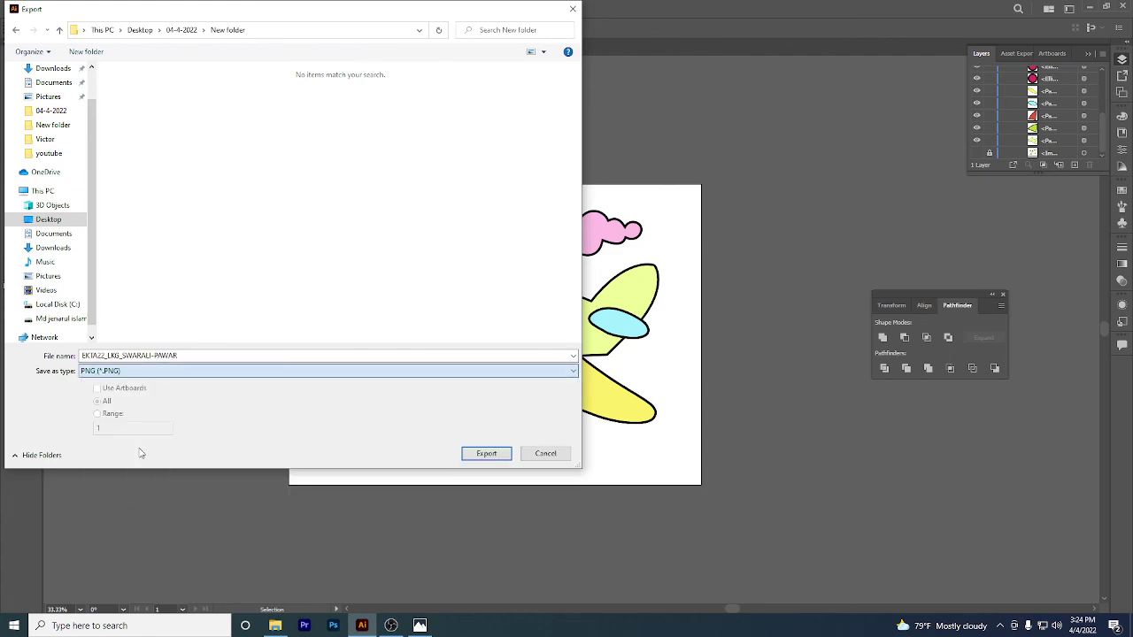
click(486, 455)
click(582, 487)
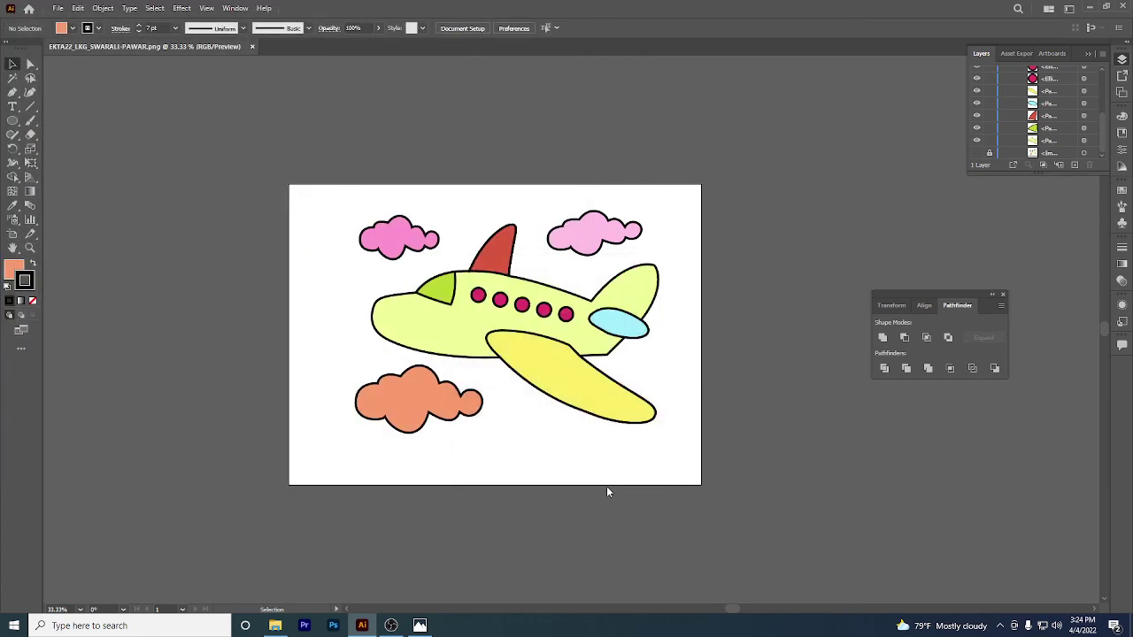
click(390, 625)
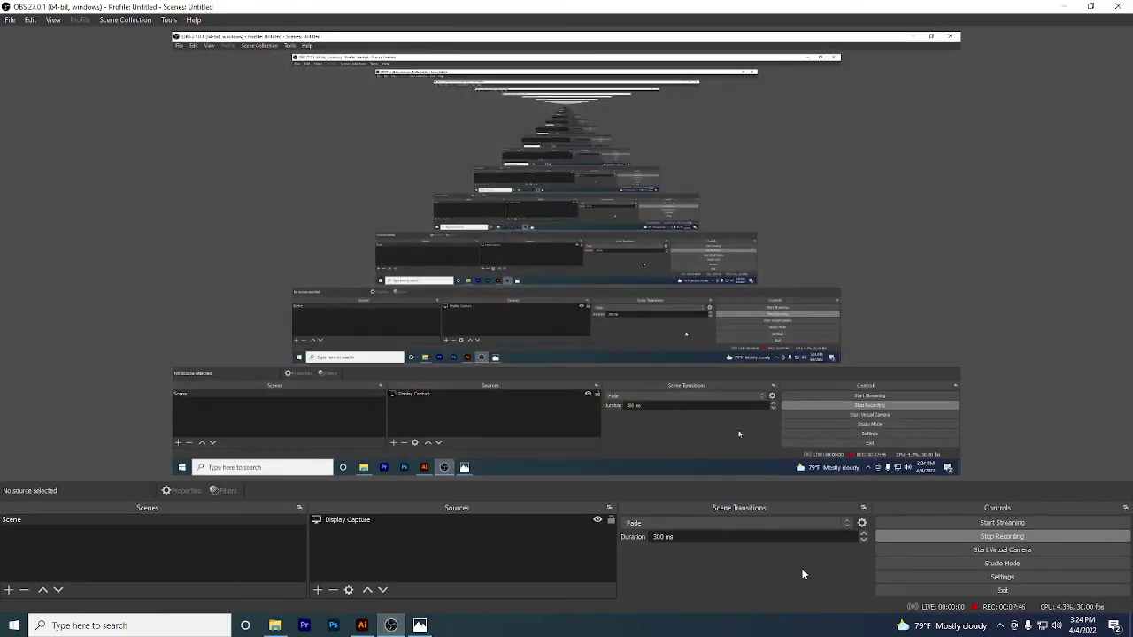